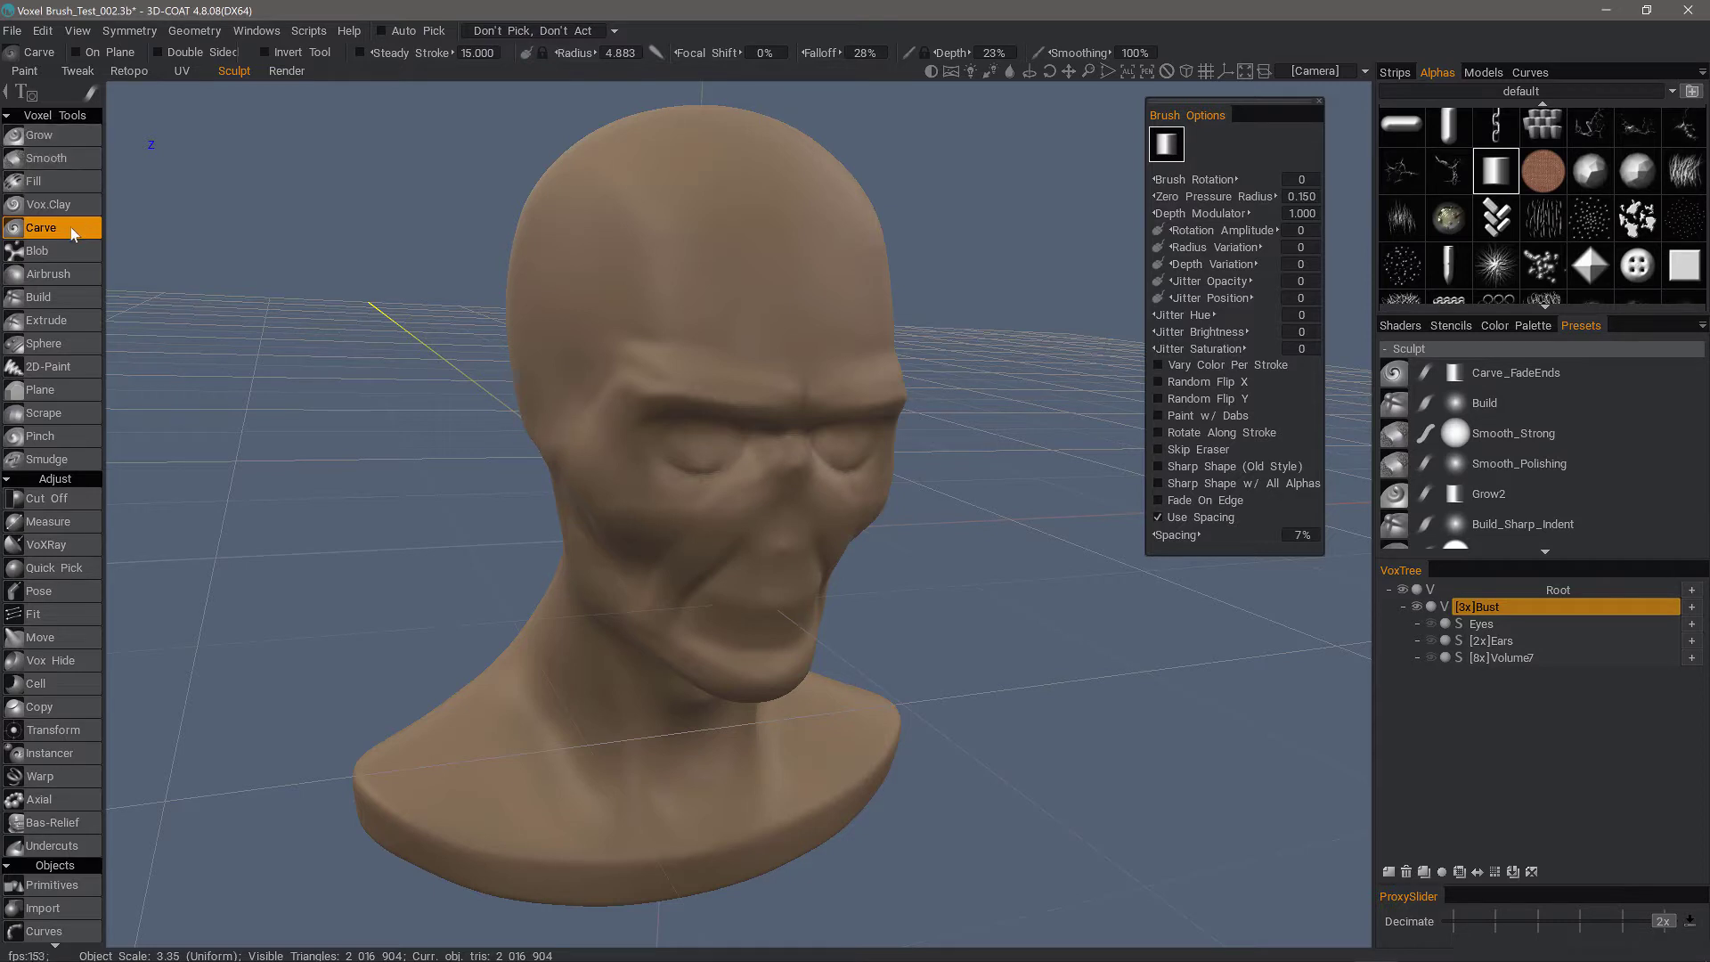
Carve strokes over the bust's right brow, temple and forehead with the gradient square alpha.
mouse_move(726, 238)
left_mouse_down("alt")
mouse_move(705, 349)
mouse_move(700, 290)
left_mouse_up("alt")
left_click_drag(691, 409, 694, 388, "alt")
left_click_drag(706, 405, 615, 394)
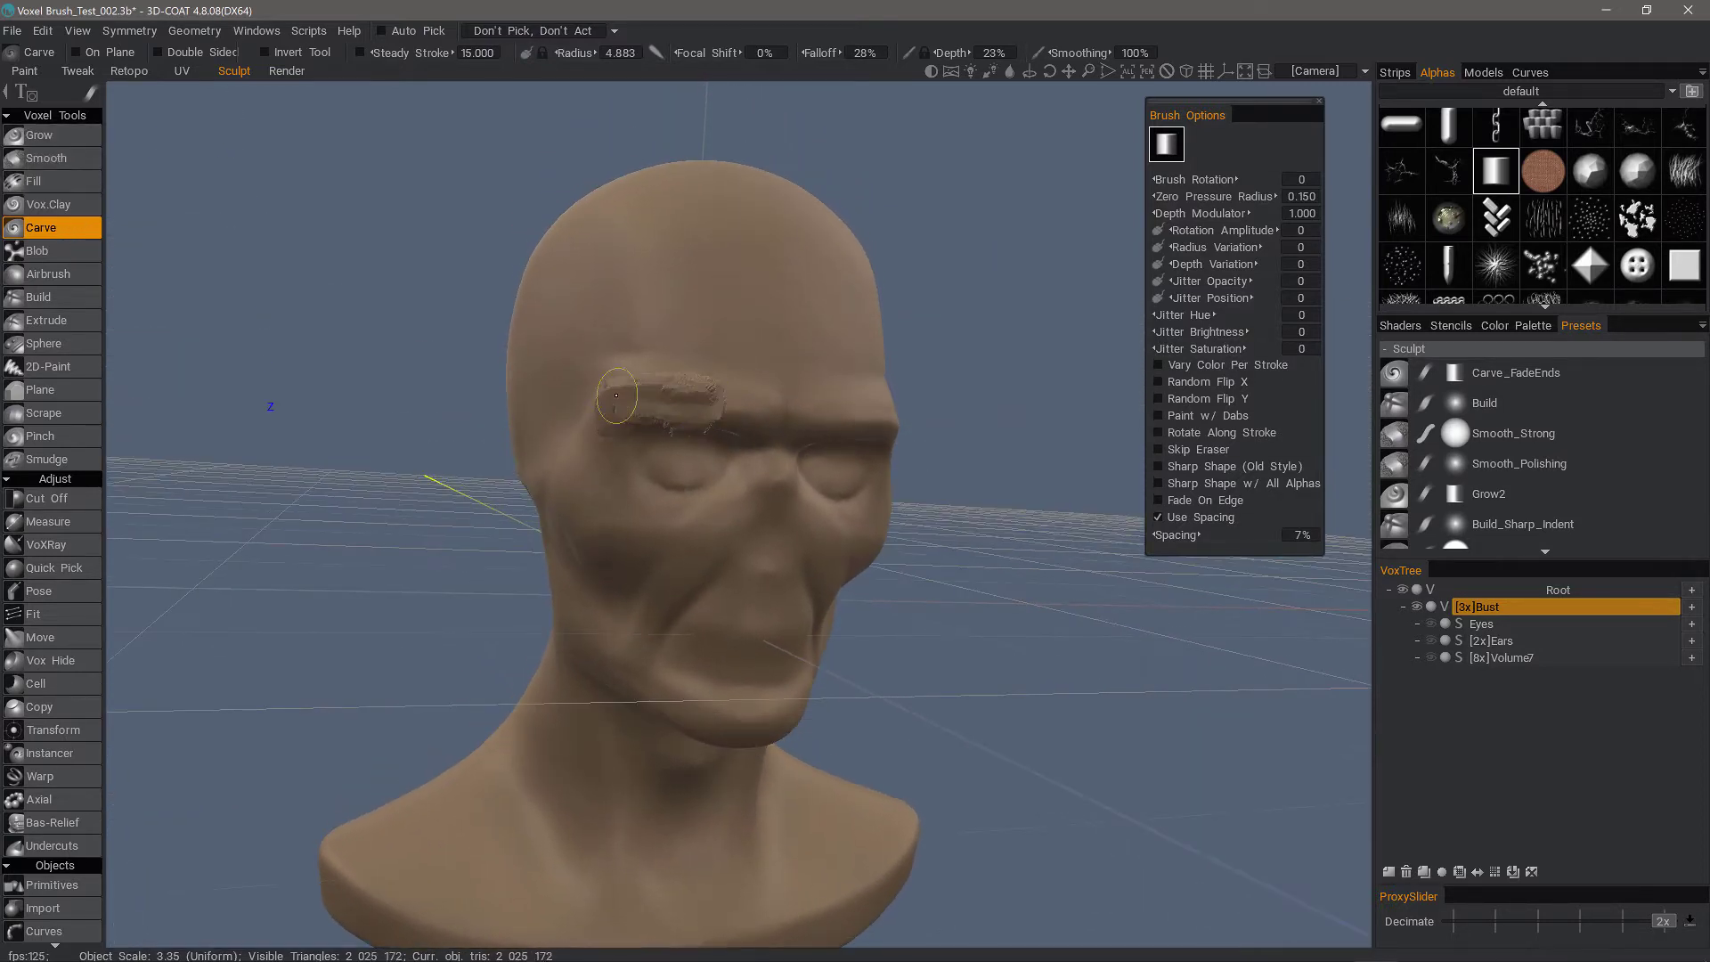
mouse_move(675, 338)
left_mouse_down()
mouse_move(624, 298)
mouse_move(583, 445)
left_mouse_up()
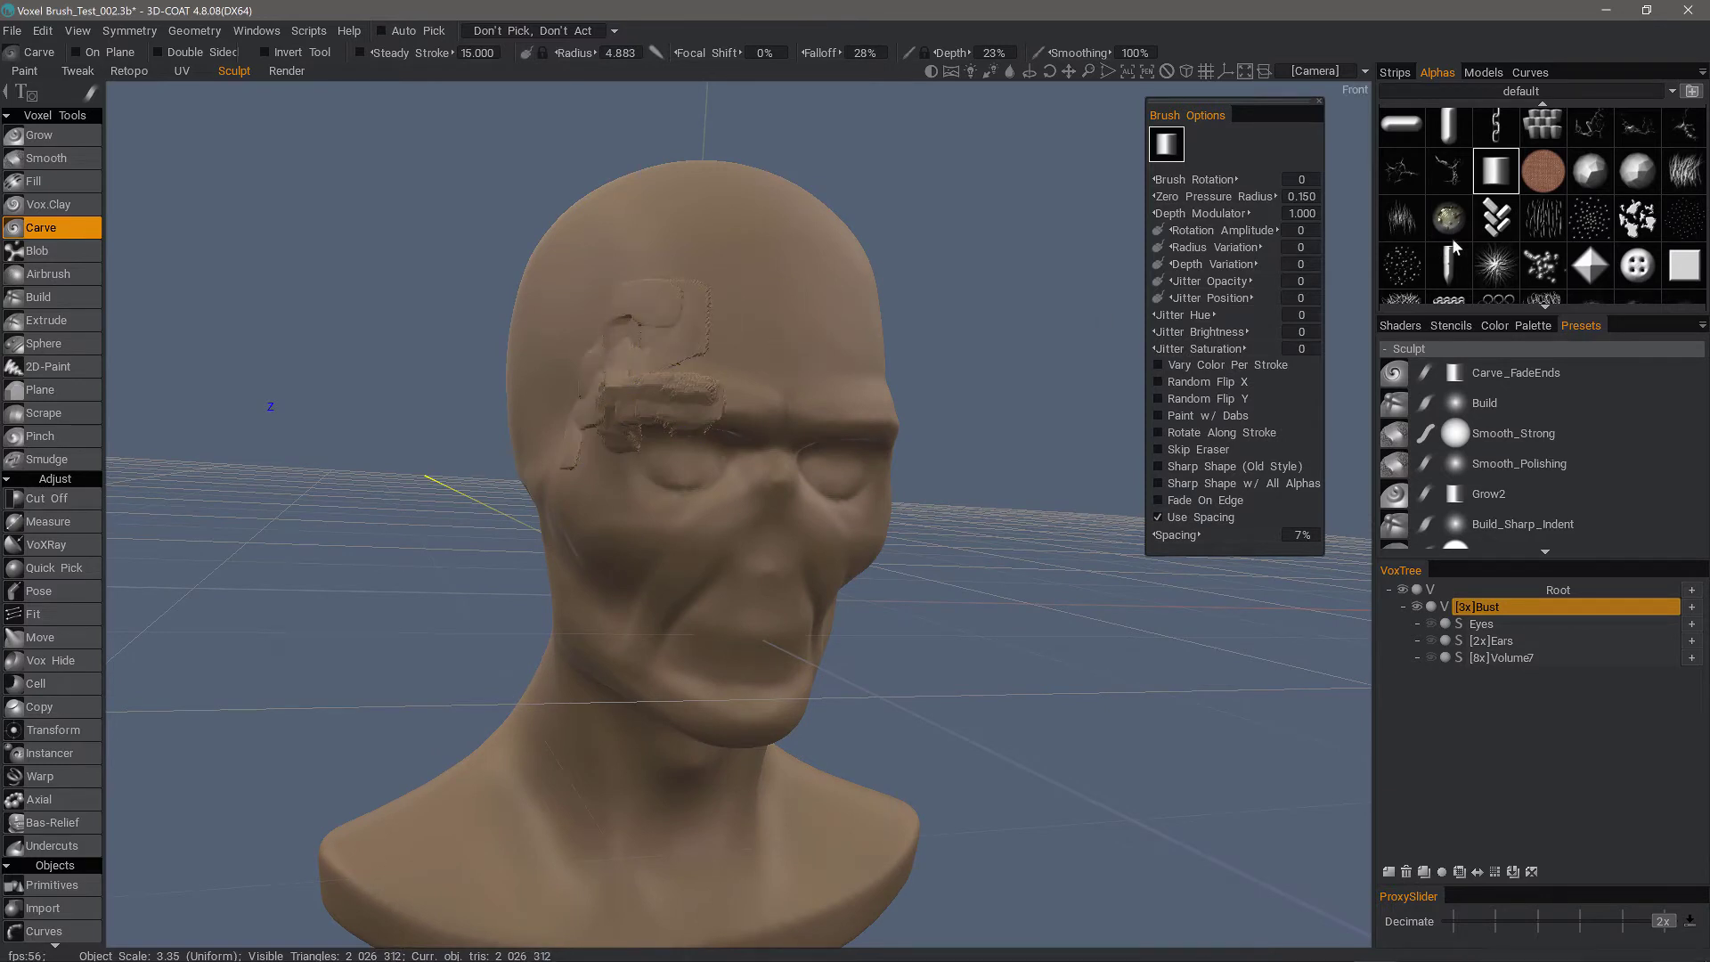
Carve rough texture over the forehead and right brow with the scattered fragments alpha at 227% spacing.
scroll(1572, 279, "down", 1)
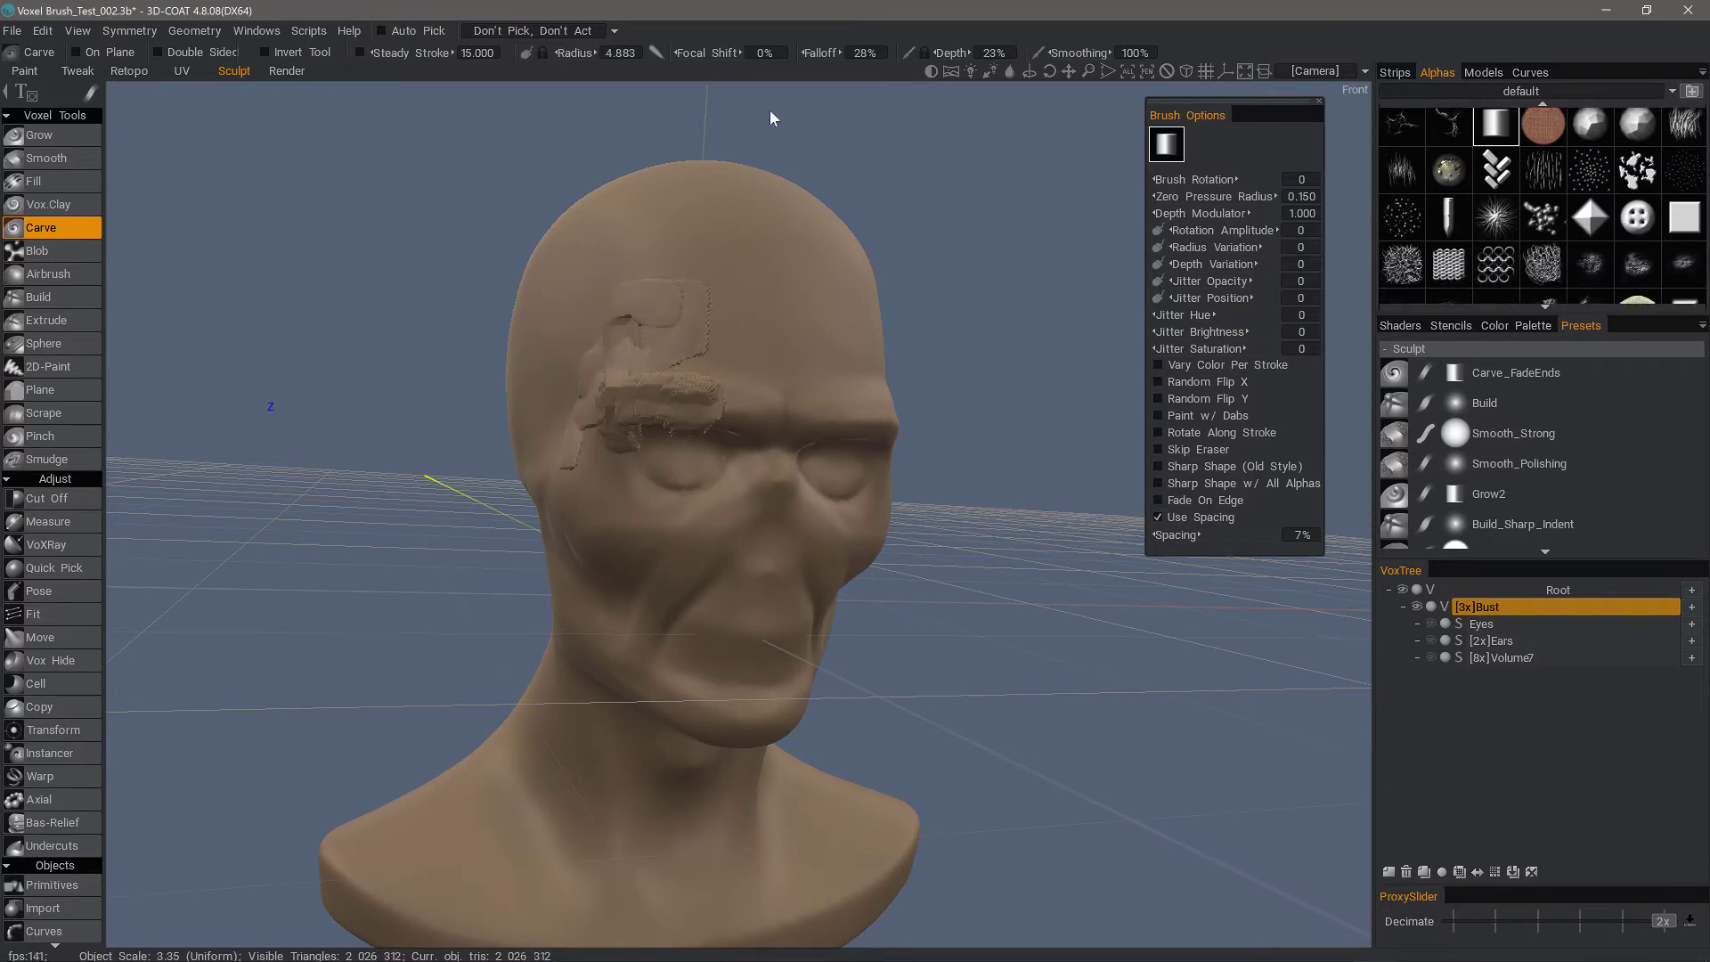
left_click(1543, 218)
left_click_drag(715, 210, 709, 265, "alt")
mouse_move(723, 295)
left_mouse_down()
mouse_move(781, 361)
mouse_move(692, 253)
mouse_move(633, 276)
mouse_move(673, 275)
mouse_move(661, 327)
mouse_move(704, 343)
mouse_move(681, 411)
mouse_move(623, 394)
mouse_move(650, 319)
left_mouse_up()
key("ctrl")
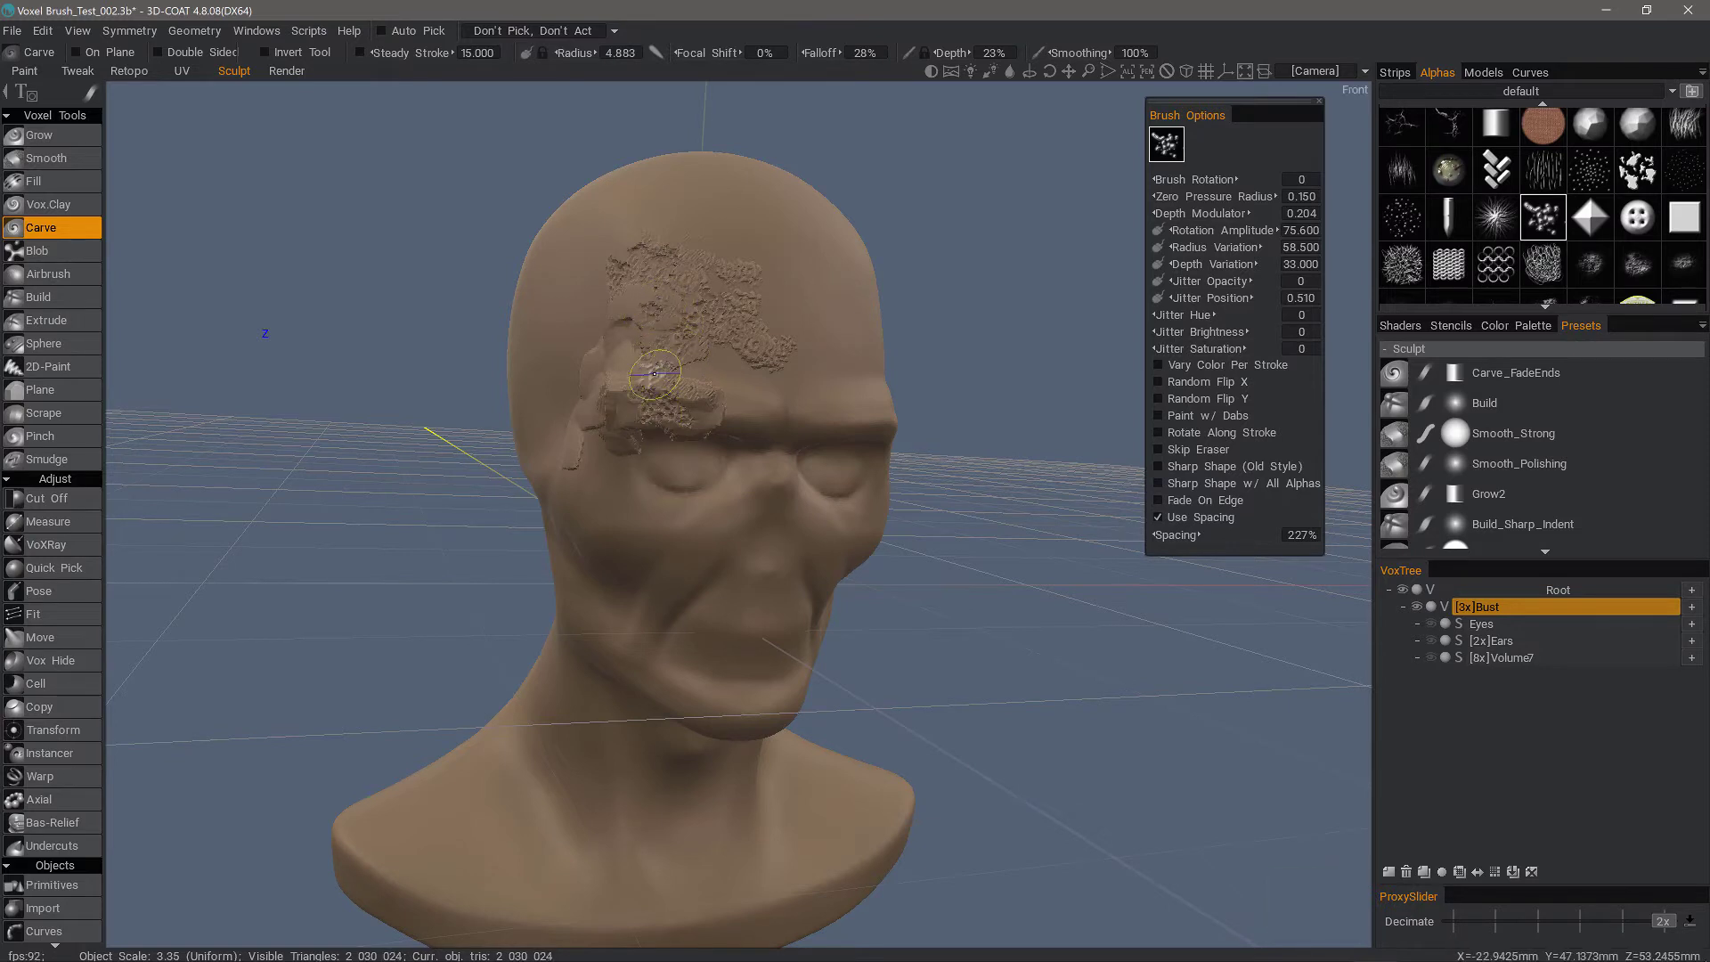
middle_click_drag(659, 276, 766, 269)
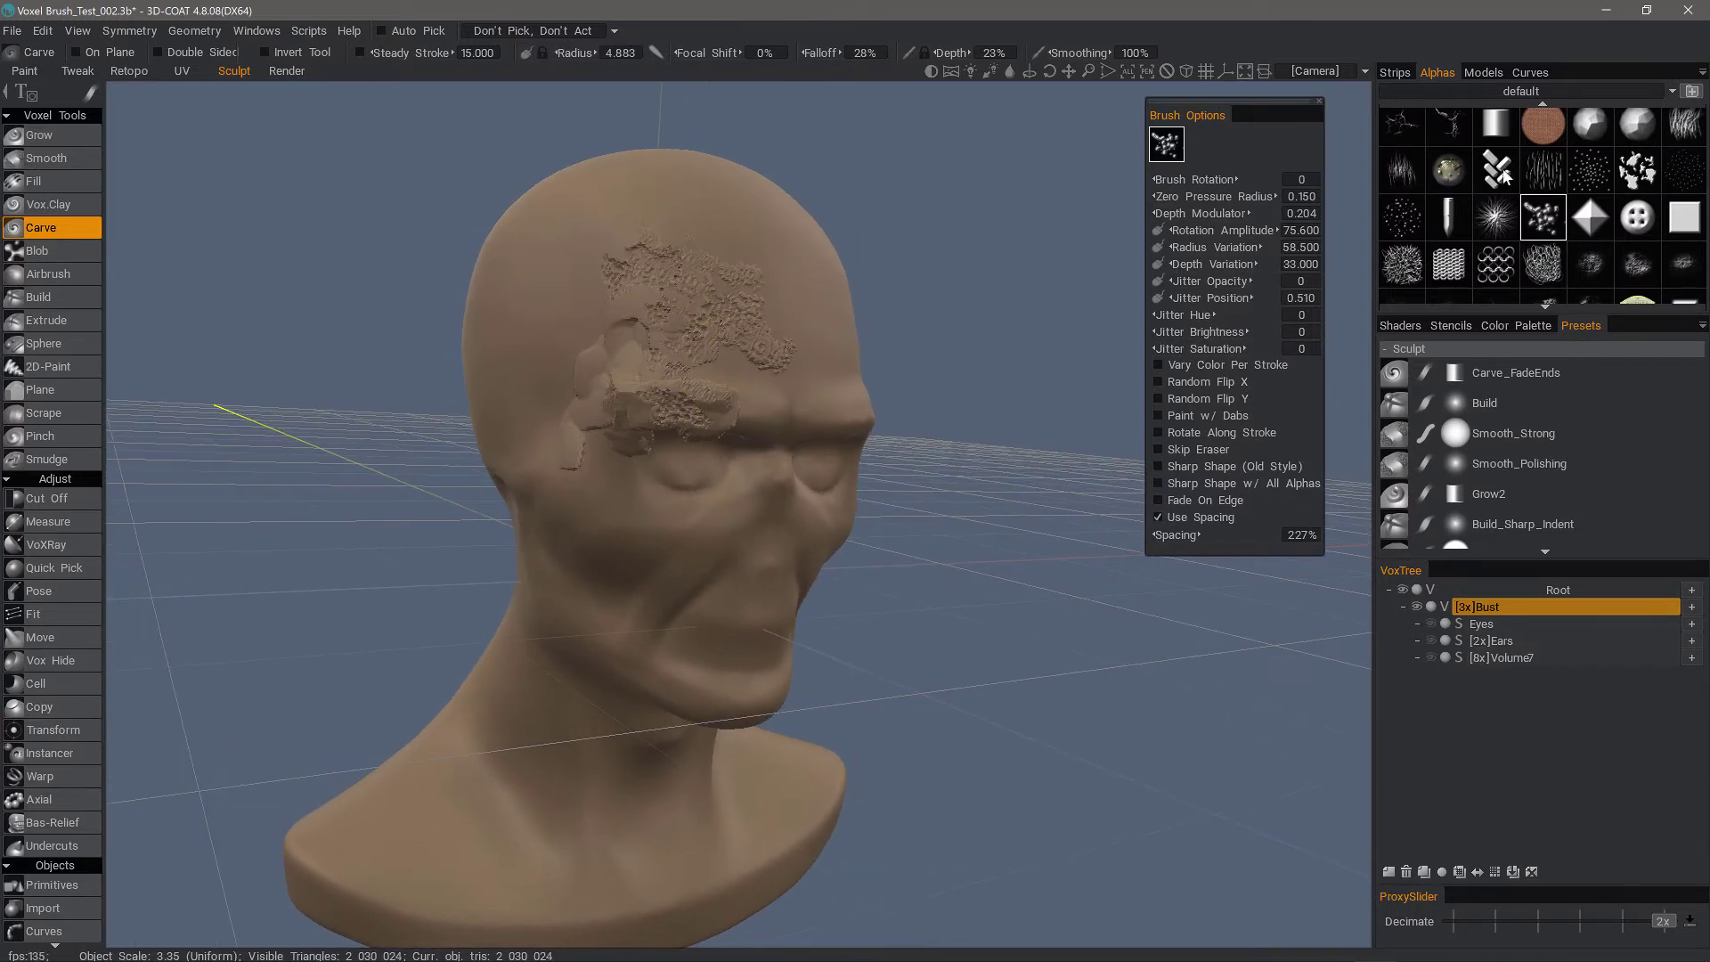
Choose the fine speckle alpha, set its spacing to 233% and carve over the forehead.
scroll(1503, 176, "up", 2)
left_click(1590, 268)
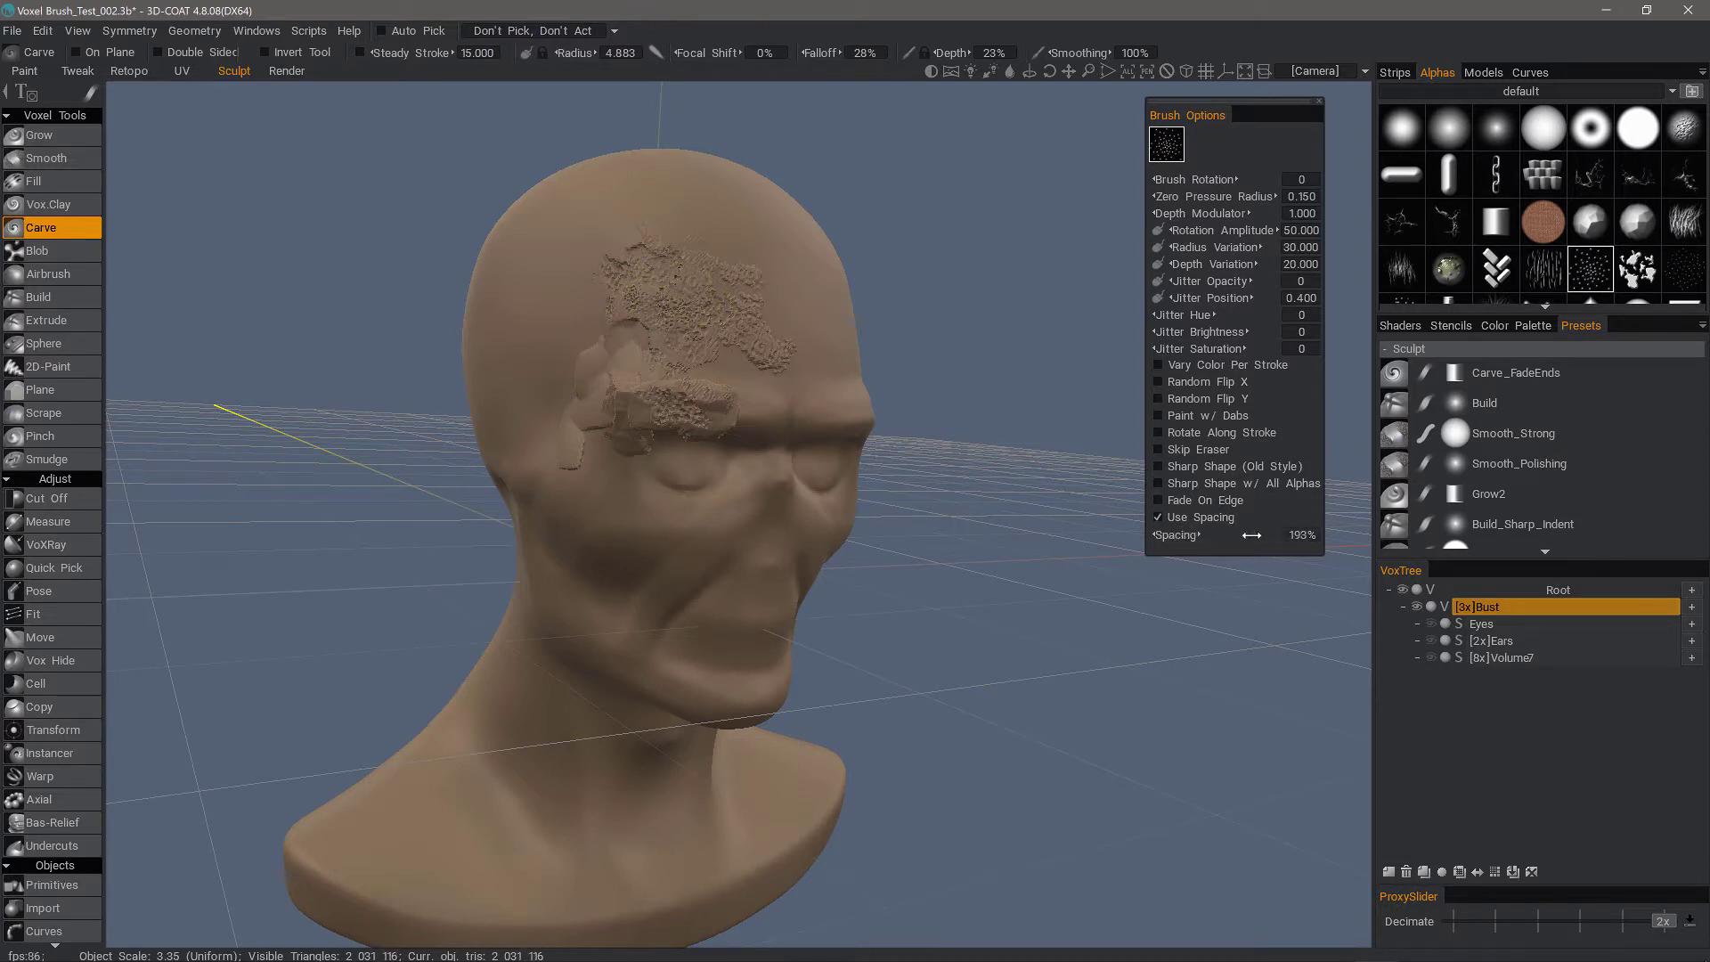
left_click_drag(1263, 530, 1268, 530)
left_click_drag(1136, 276, 1228, 252)
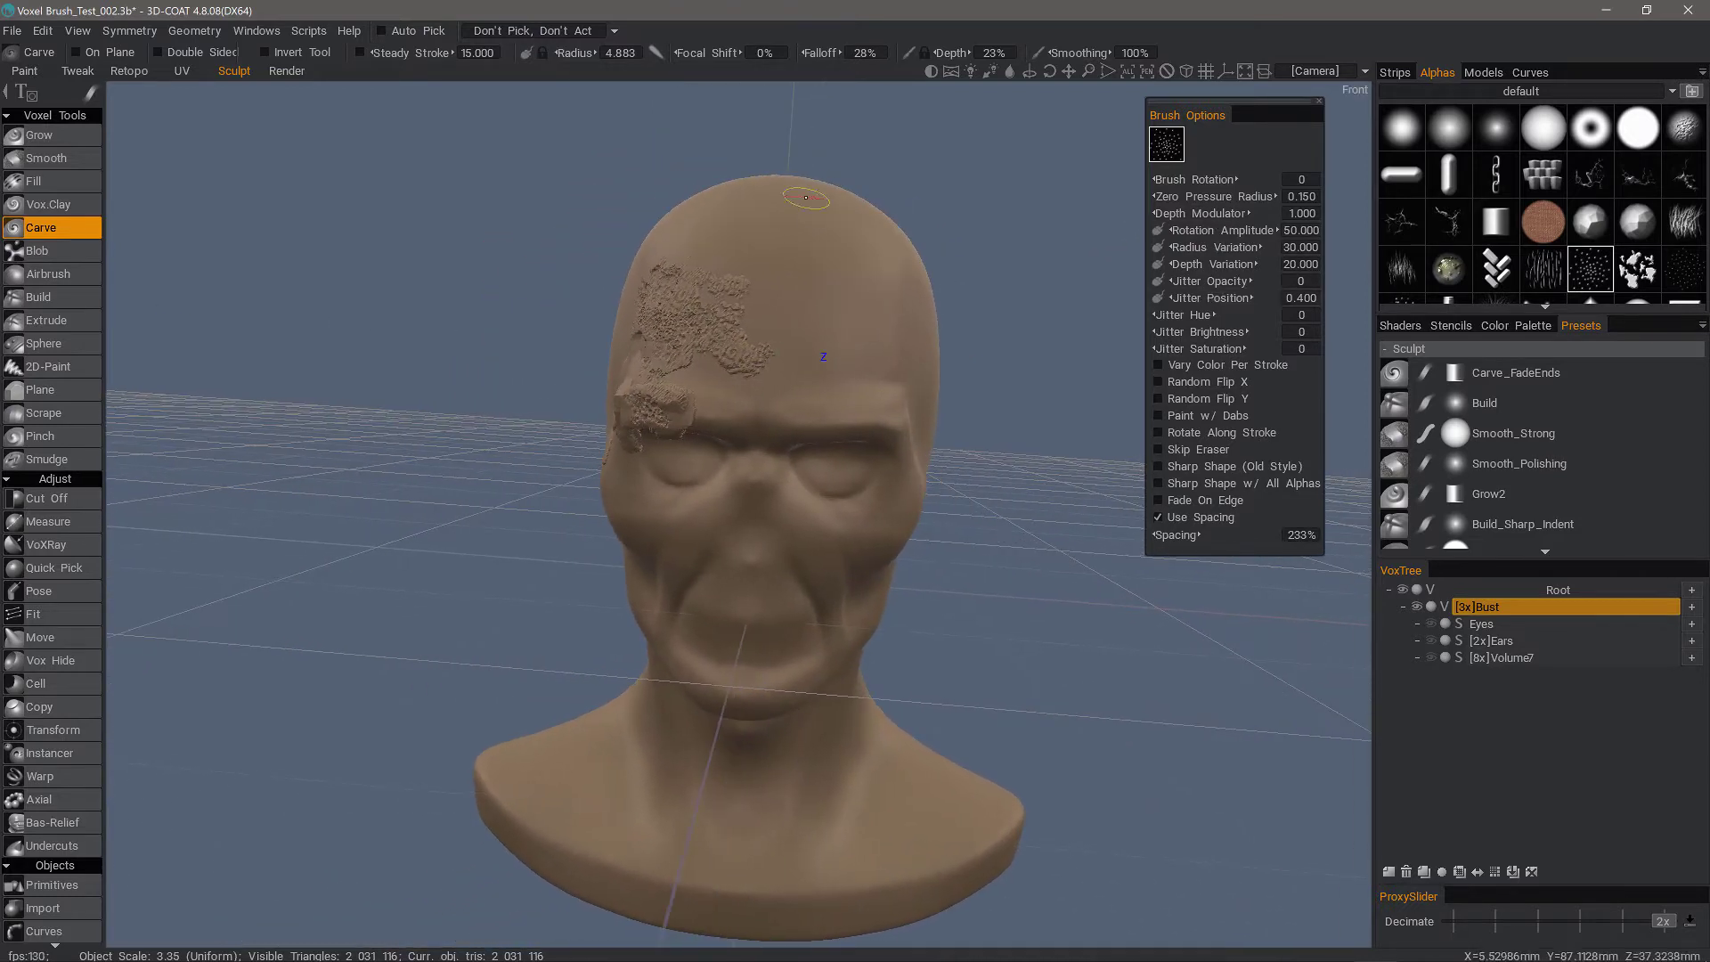
mouse_move(806, 309)
left_mouse_down()
mouse_move(851, 267)
mouse_move(792, 283)
mouse_move(765, 334)
left_mouse_up()
Undo all the textured carve strokes on the forehead and brow.
key("ctrl+z")
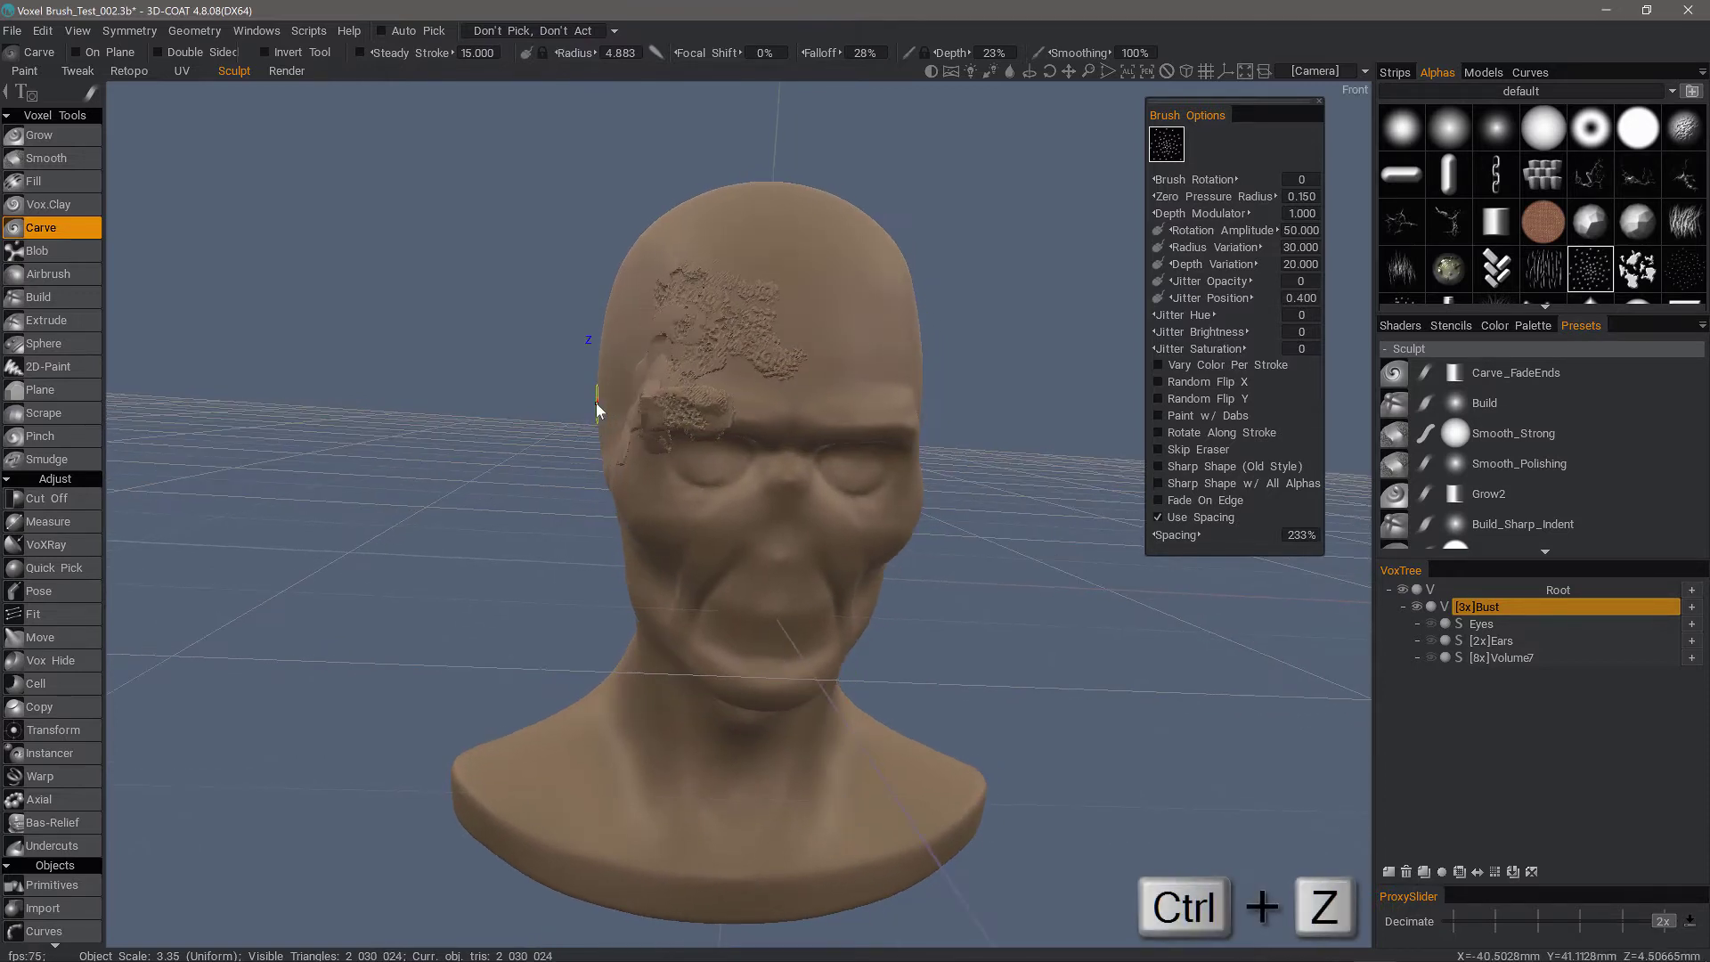
key("ctrl+z")
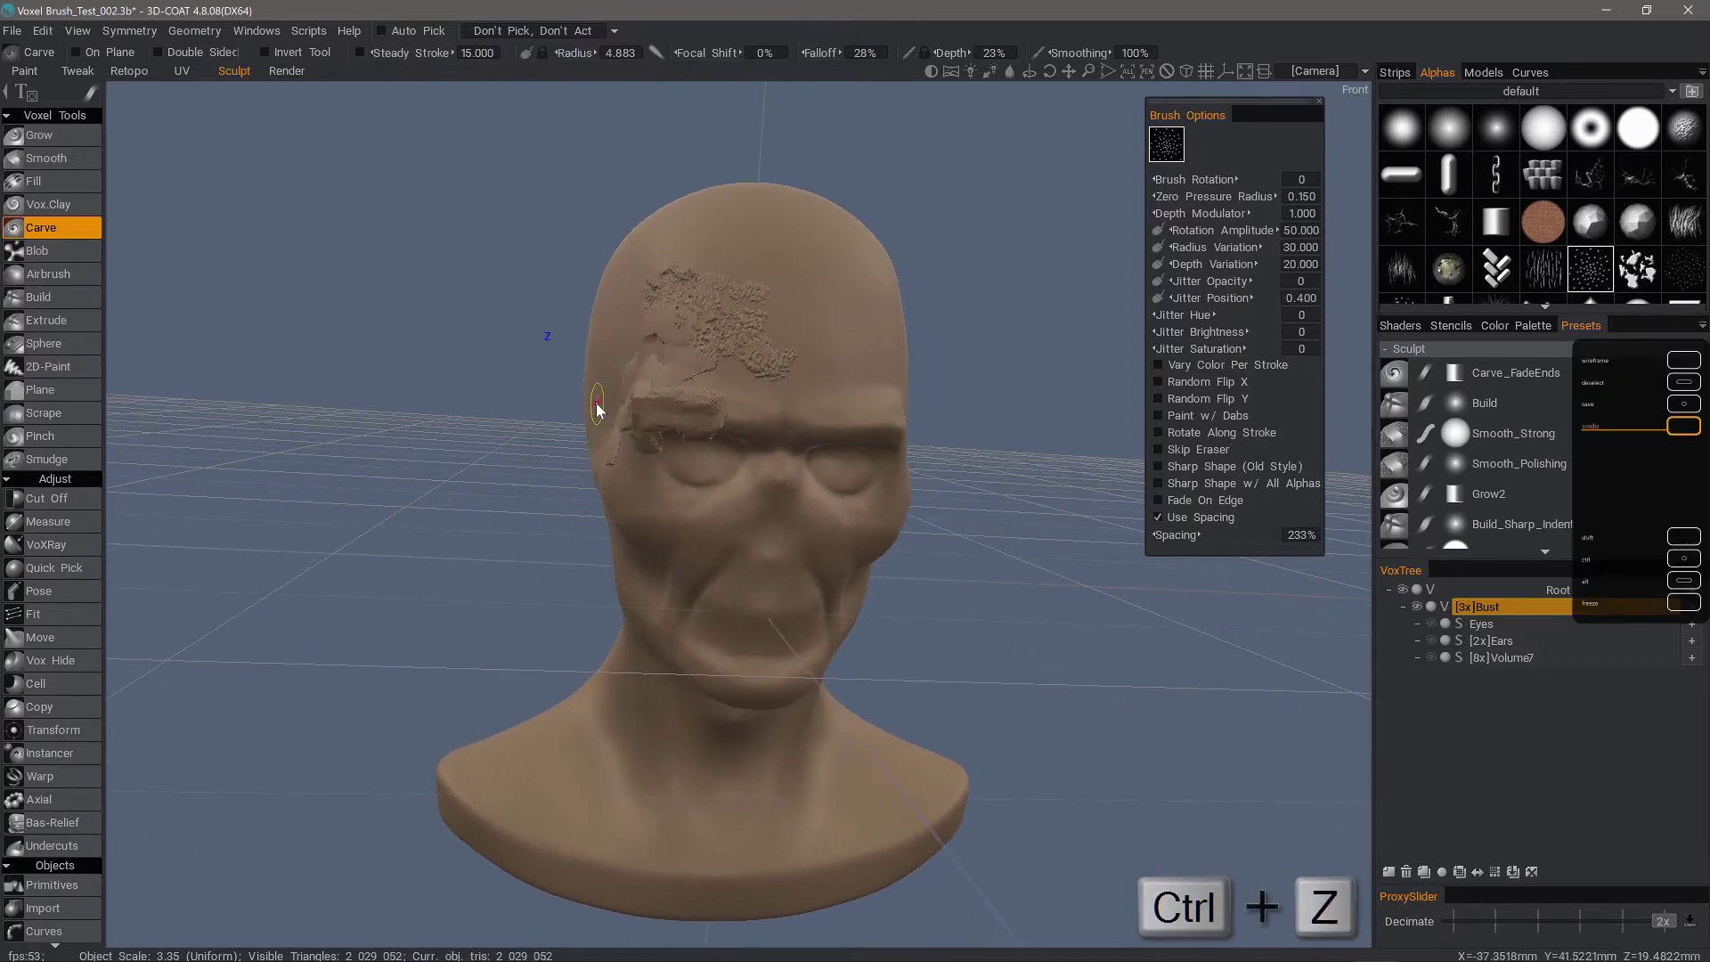
key("ctrl+z")
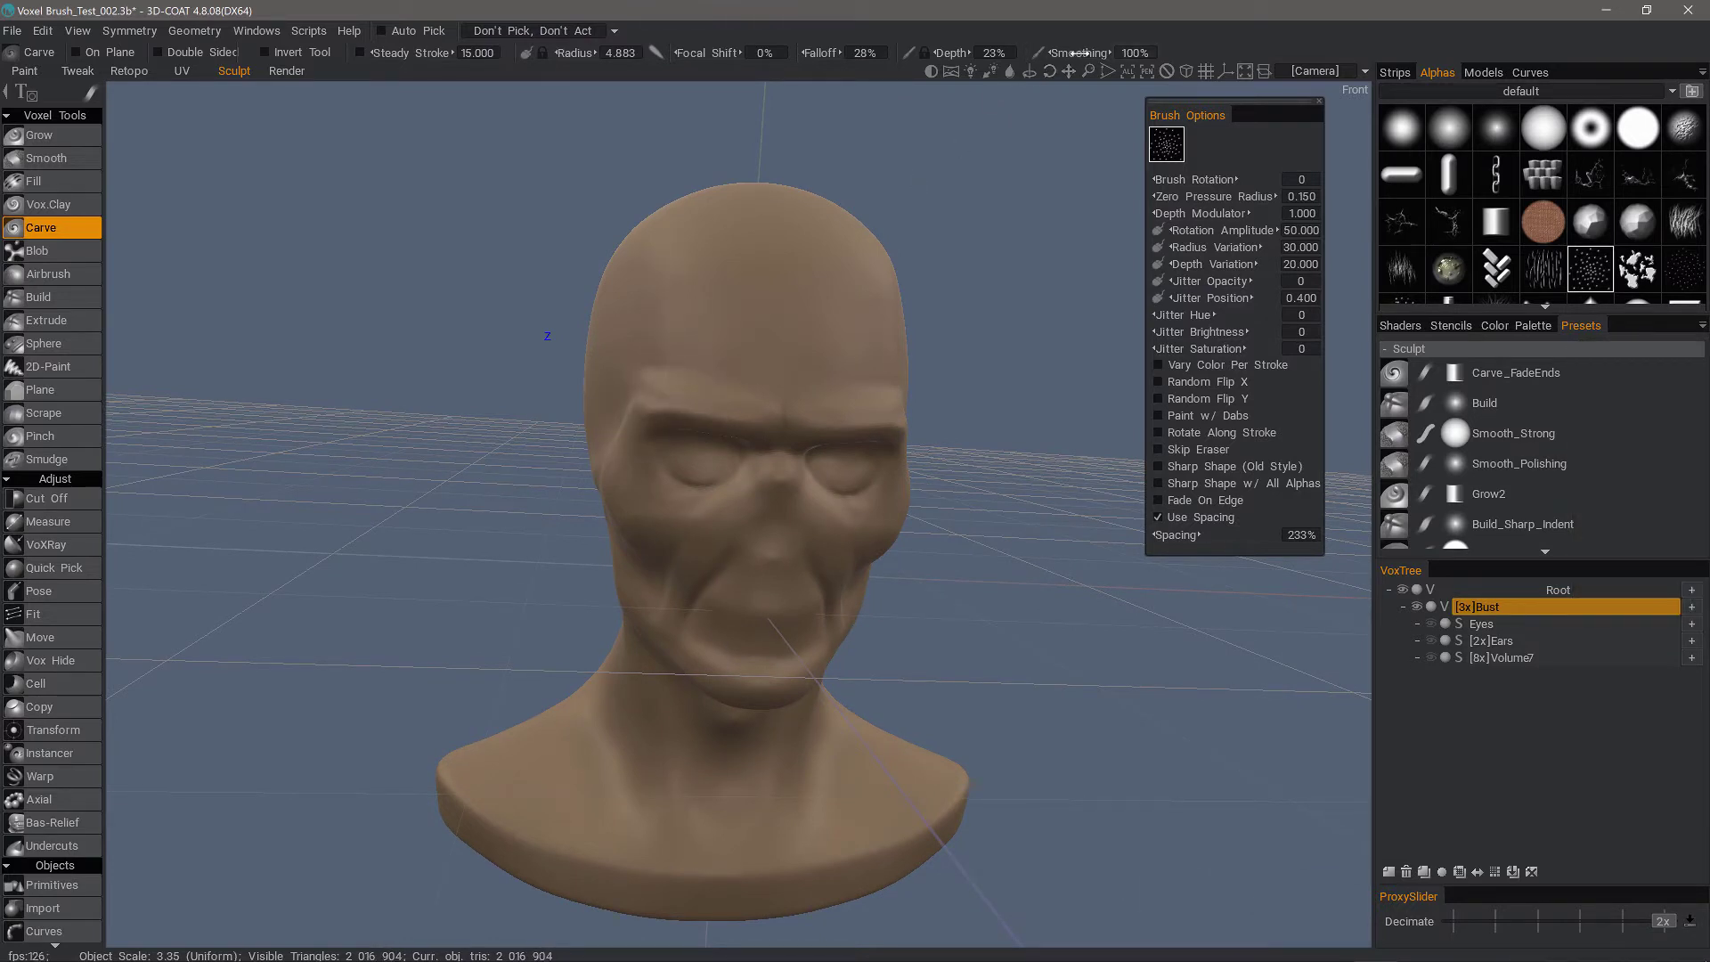
left_click_drag(751, 322, 750, 342, "alt")
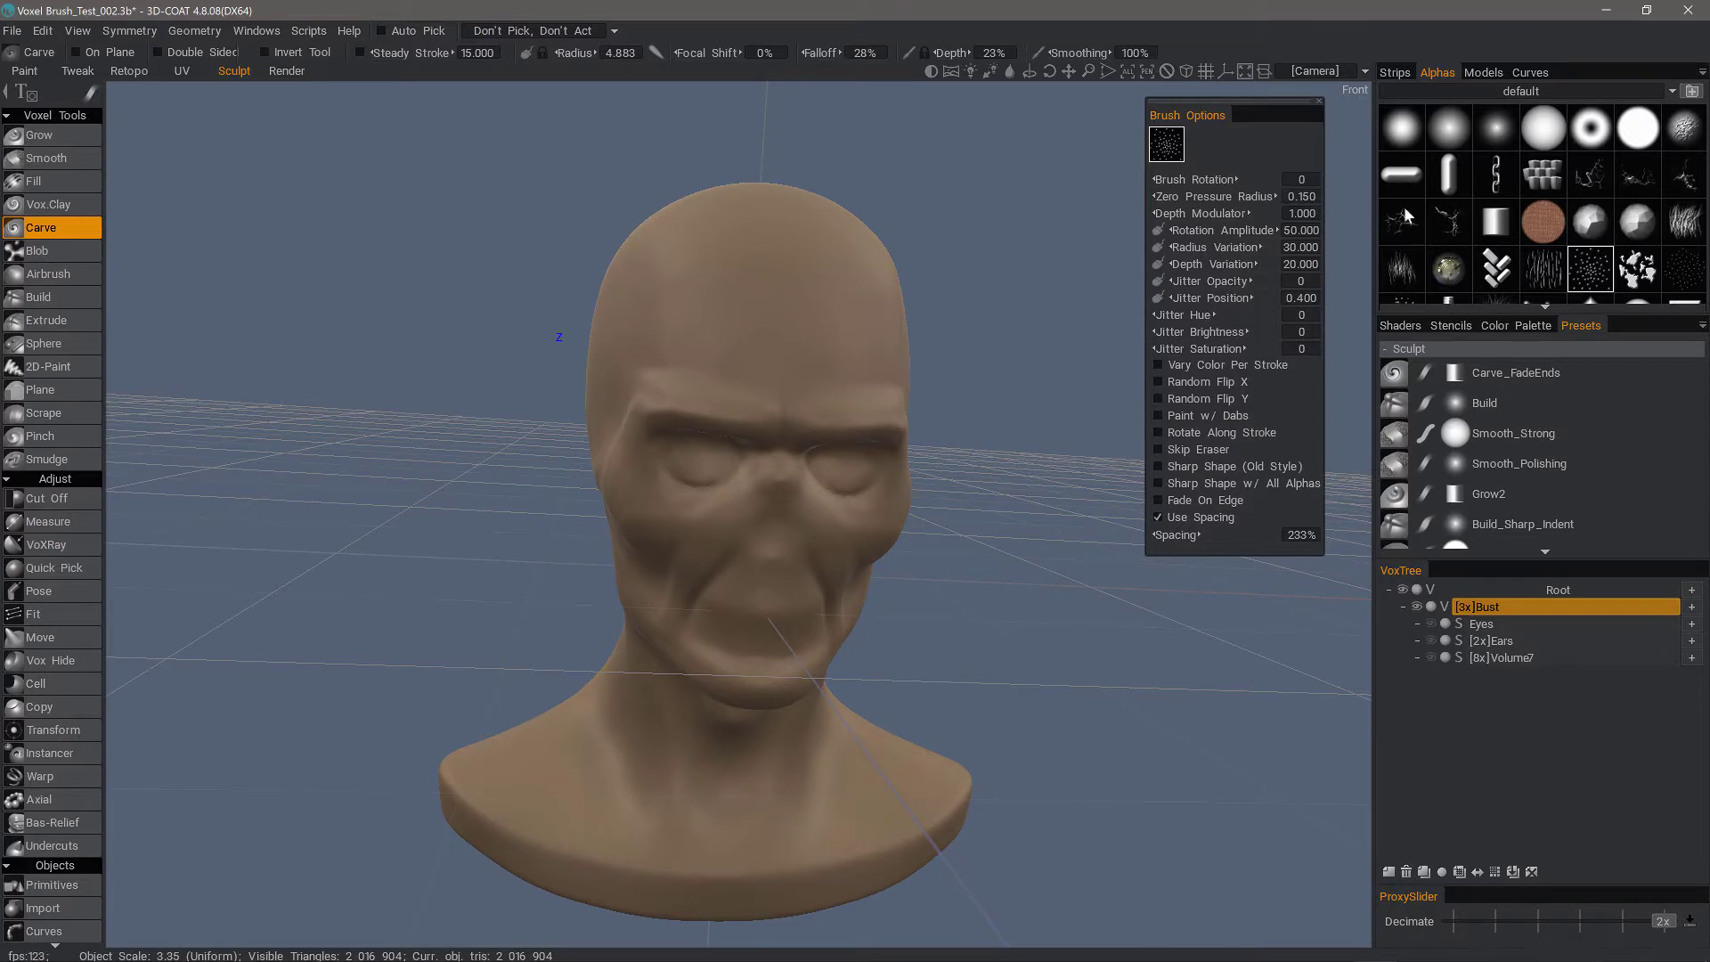
With the gradient square alpha, carve one normal and one inverted band across the forehead, plus a rough patch around the right eye.
left_click(1482, 230)
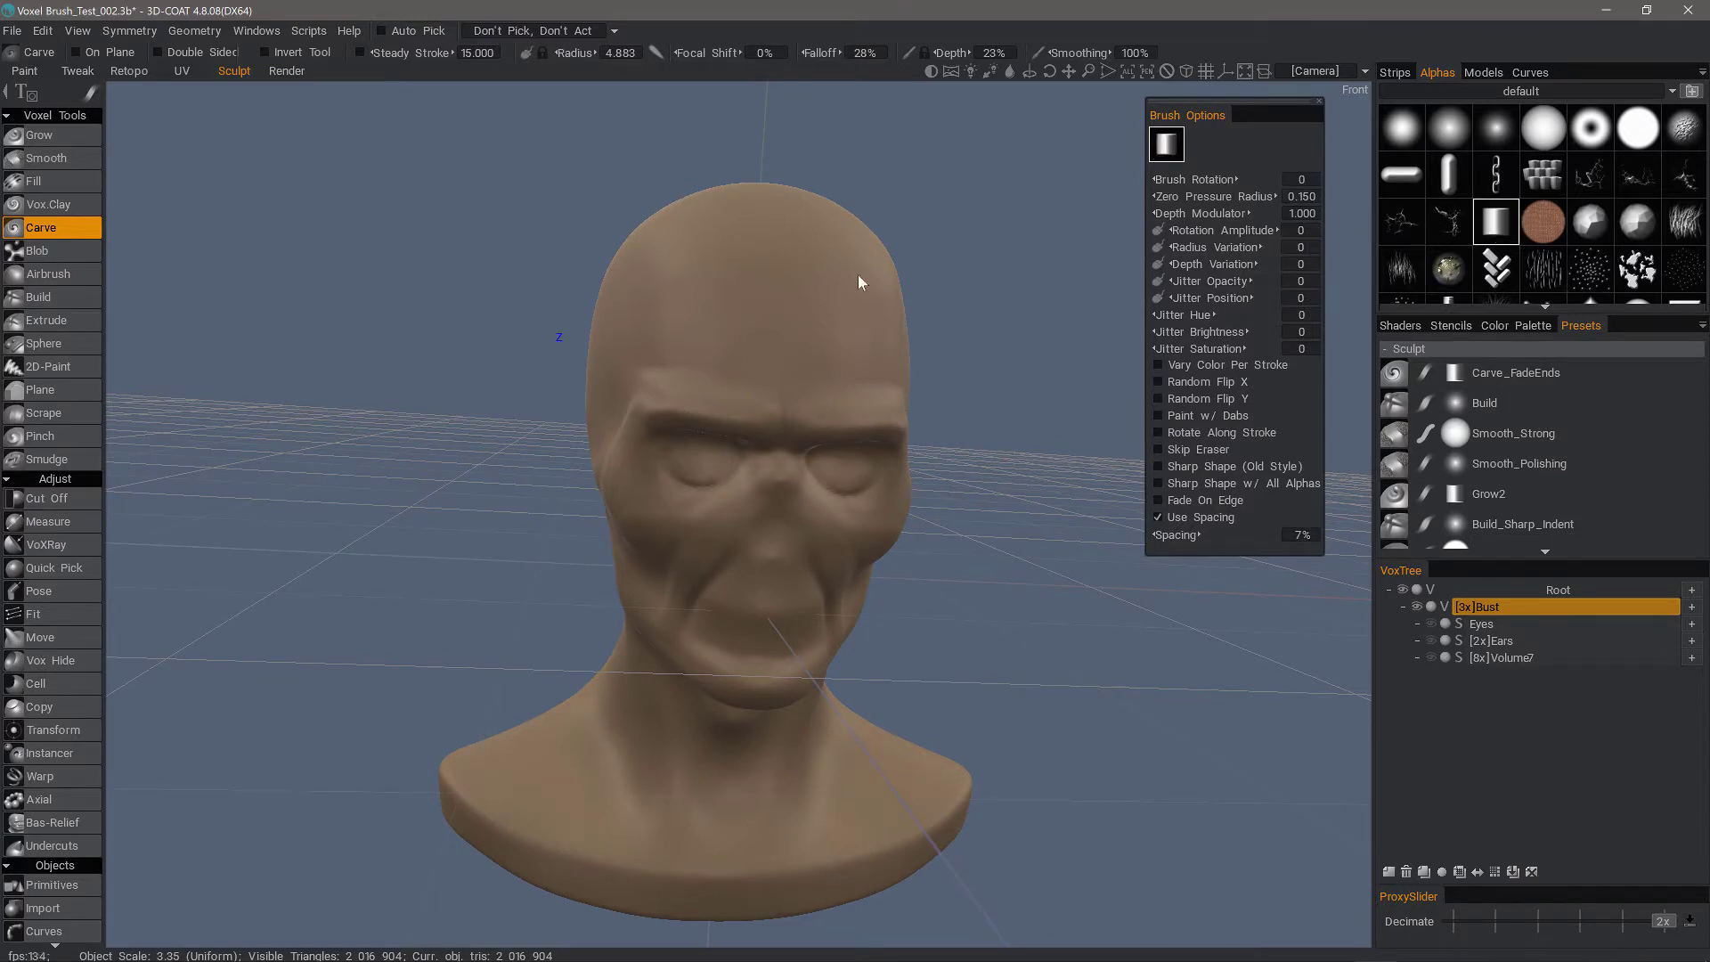
left_click_drag(758, 308, 790, 330)
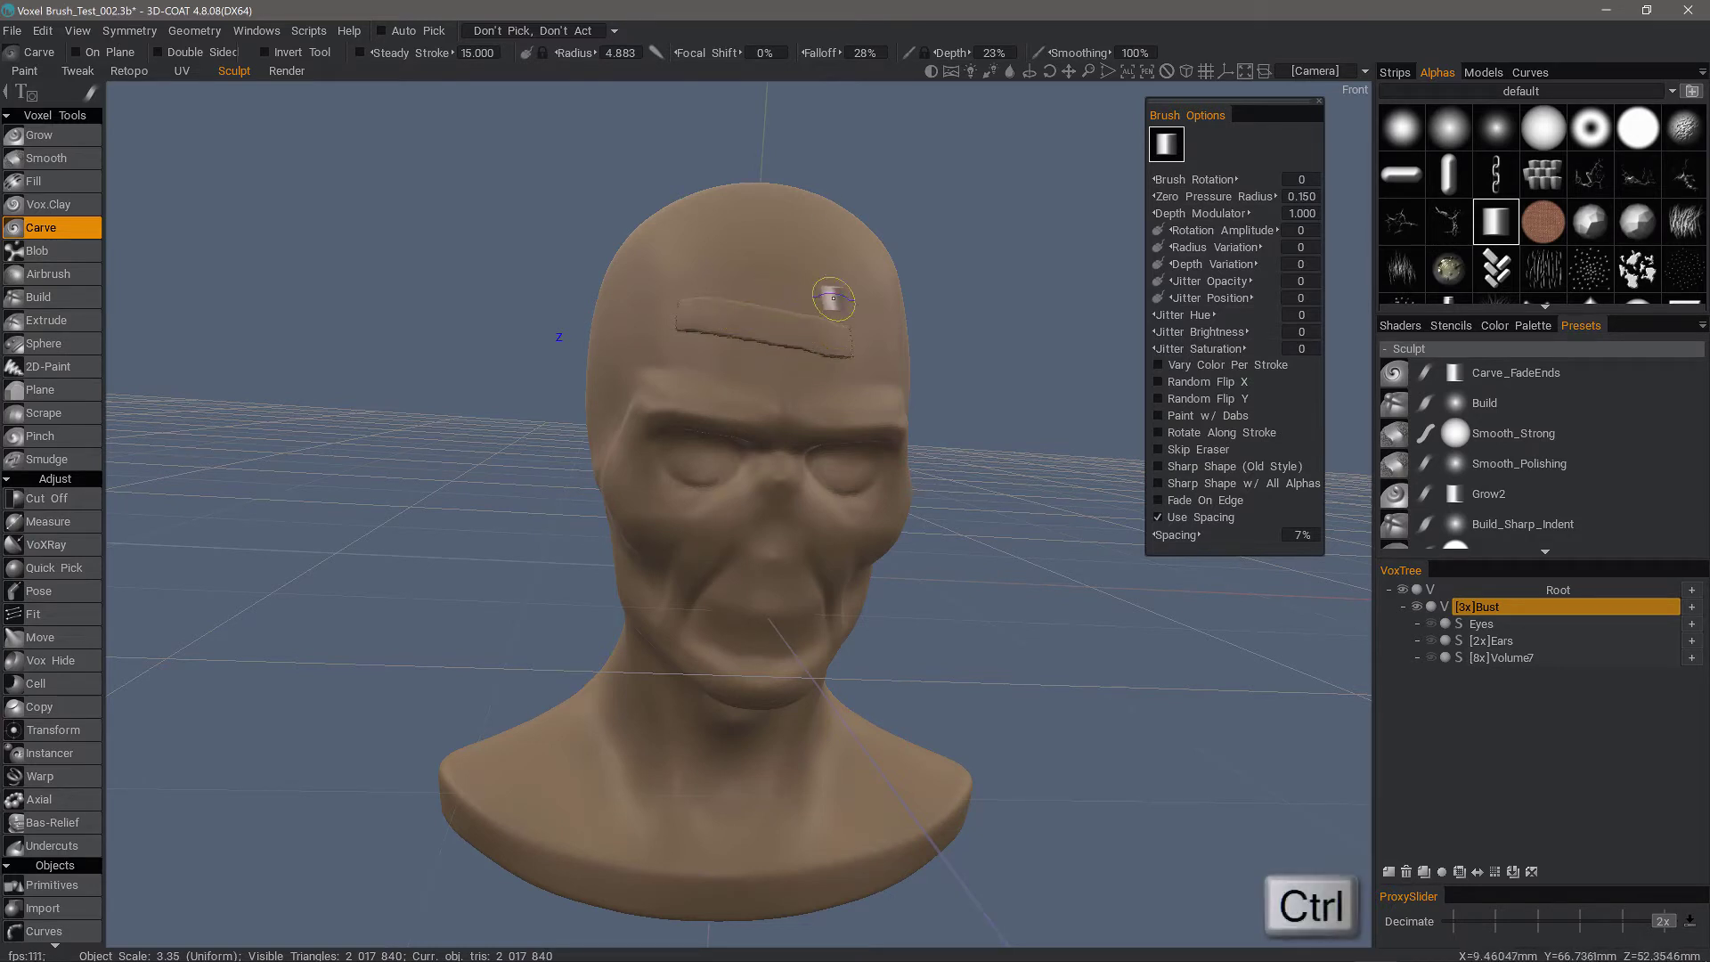
left_click_drag(837, 297, 730, 260, "ctrl")
mouse_move(753, 425)
left_mouse_down()
mouse_move(648, 419)
mouse_move(636, 448)
mouse_move(664, 488)
mouse_move(717, 495)
mouse_move(757, 458)
mouse_move(642, 502)
left_mouse_up()
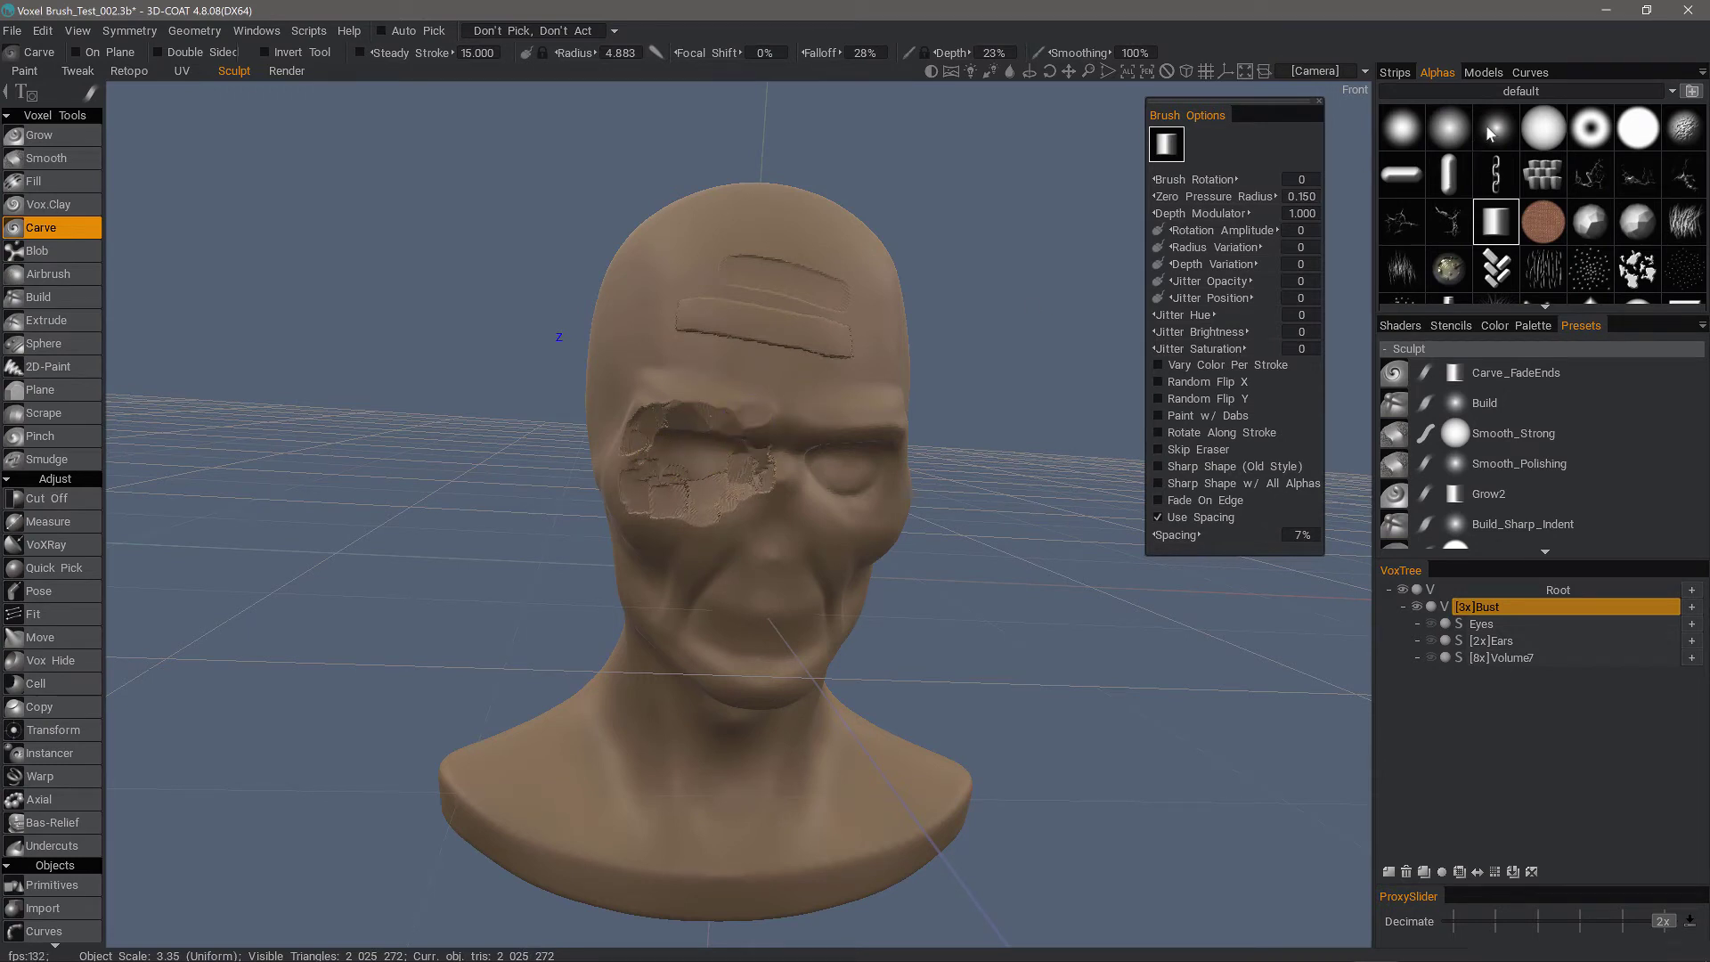
Smooth the carved patch around the right eye using the small soft point alpha and 39% smoothing.
left_click(1494, 131)
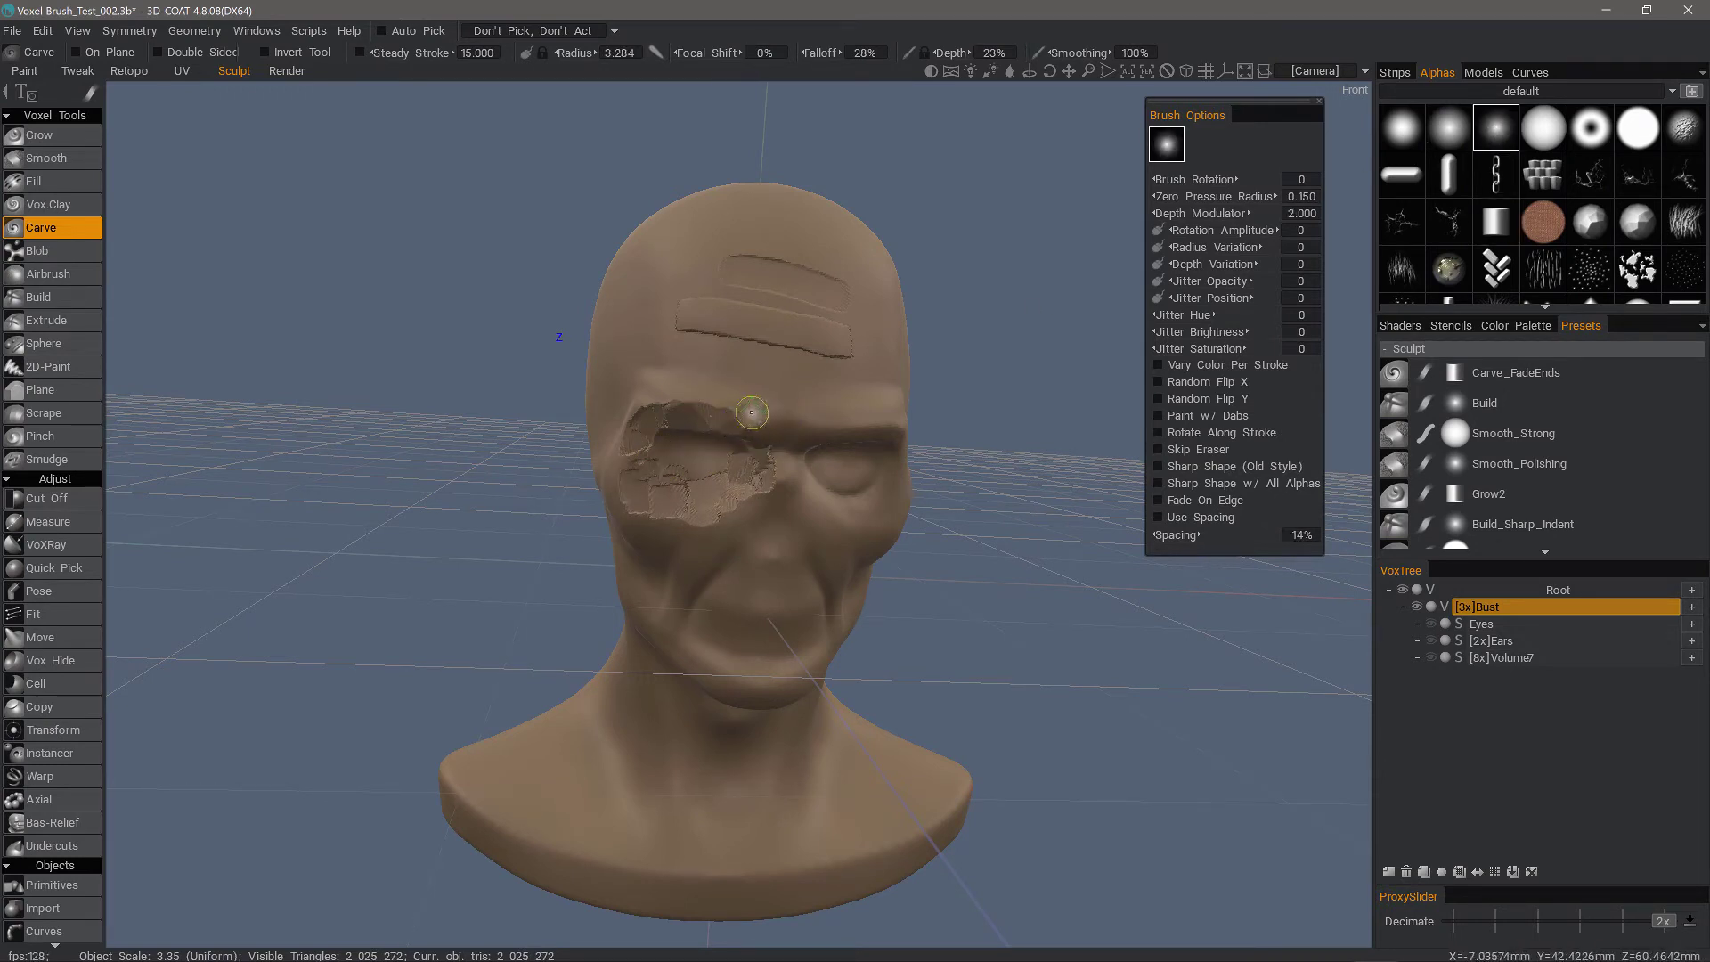
left_click_drag(751, 413, 752, 410)
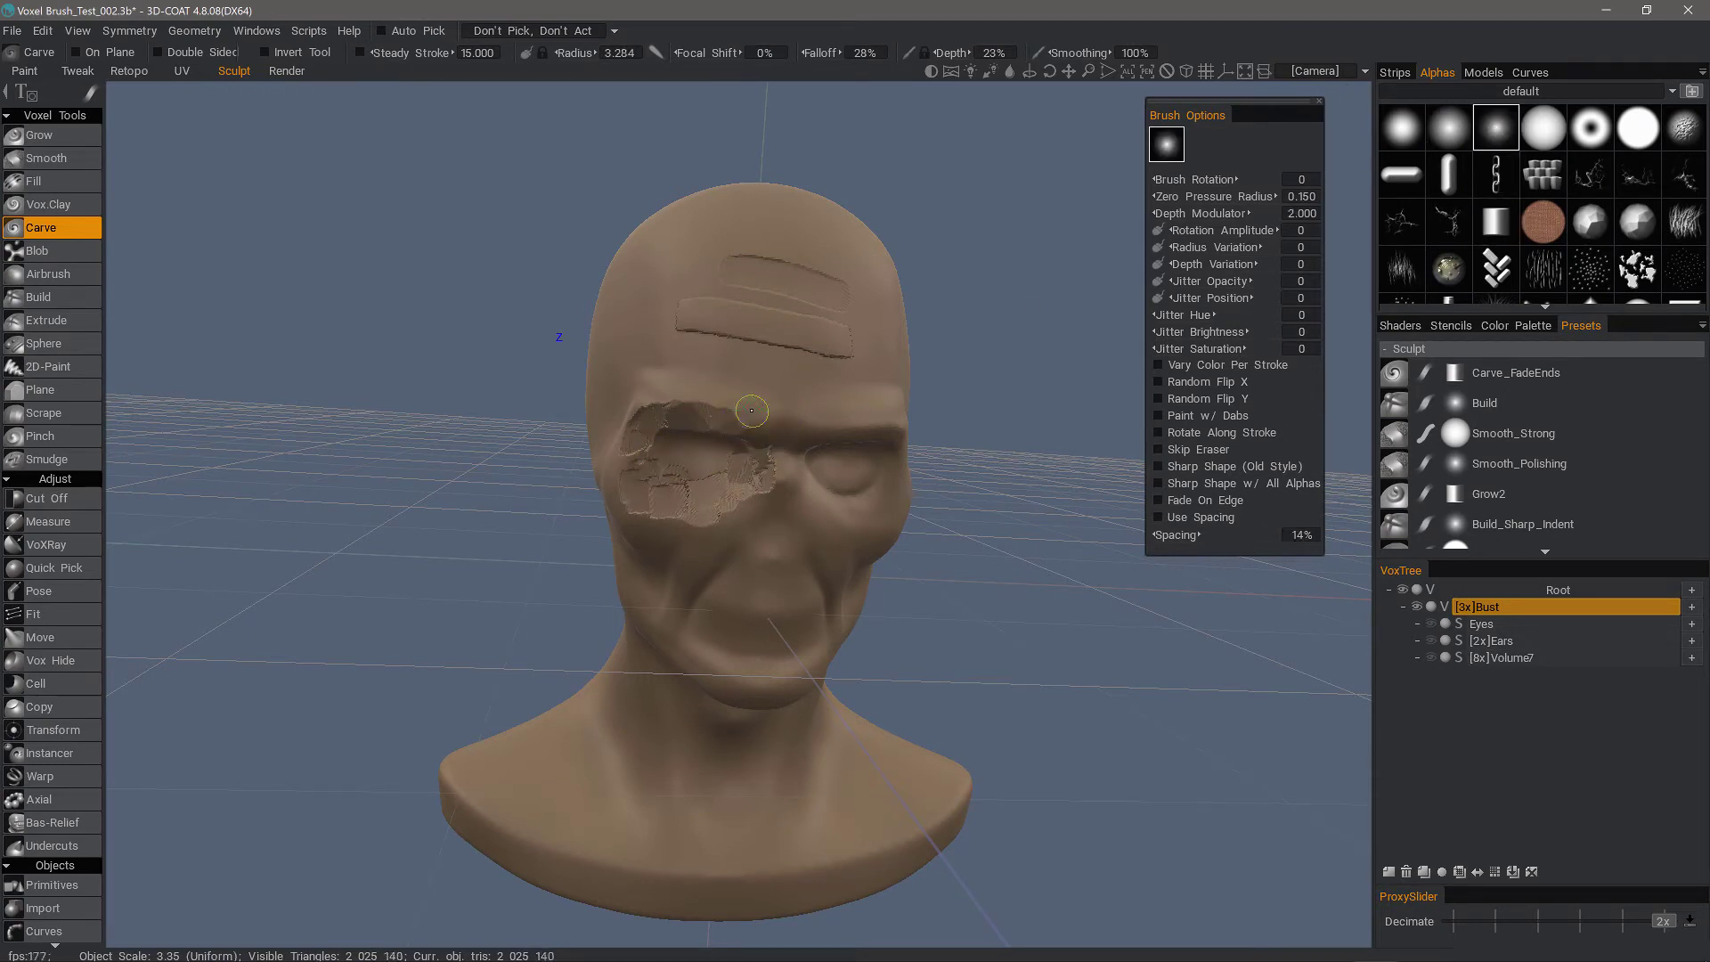
left_click(195, 31)
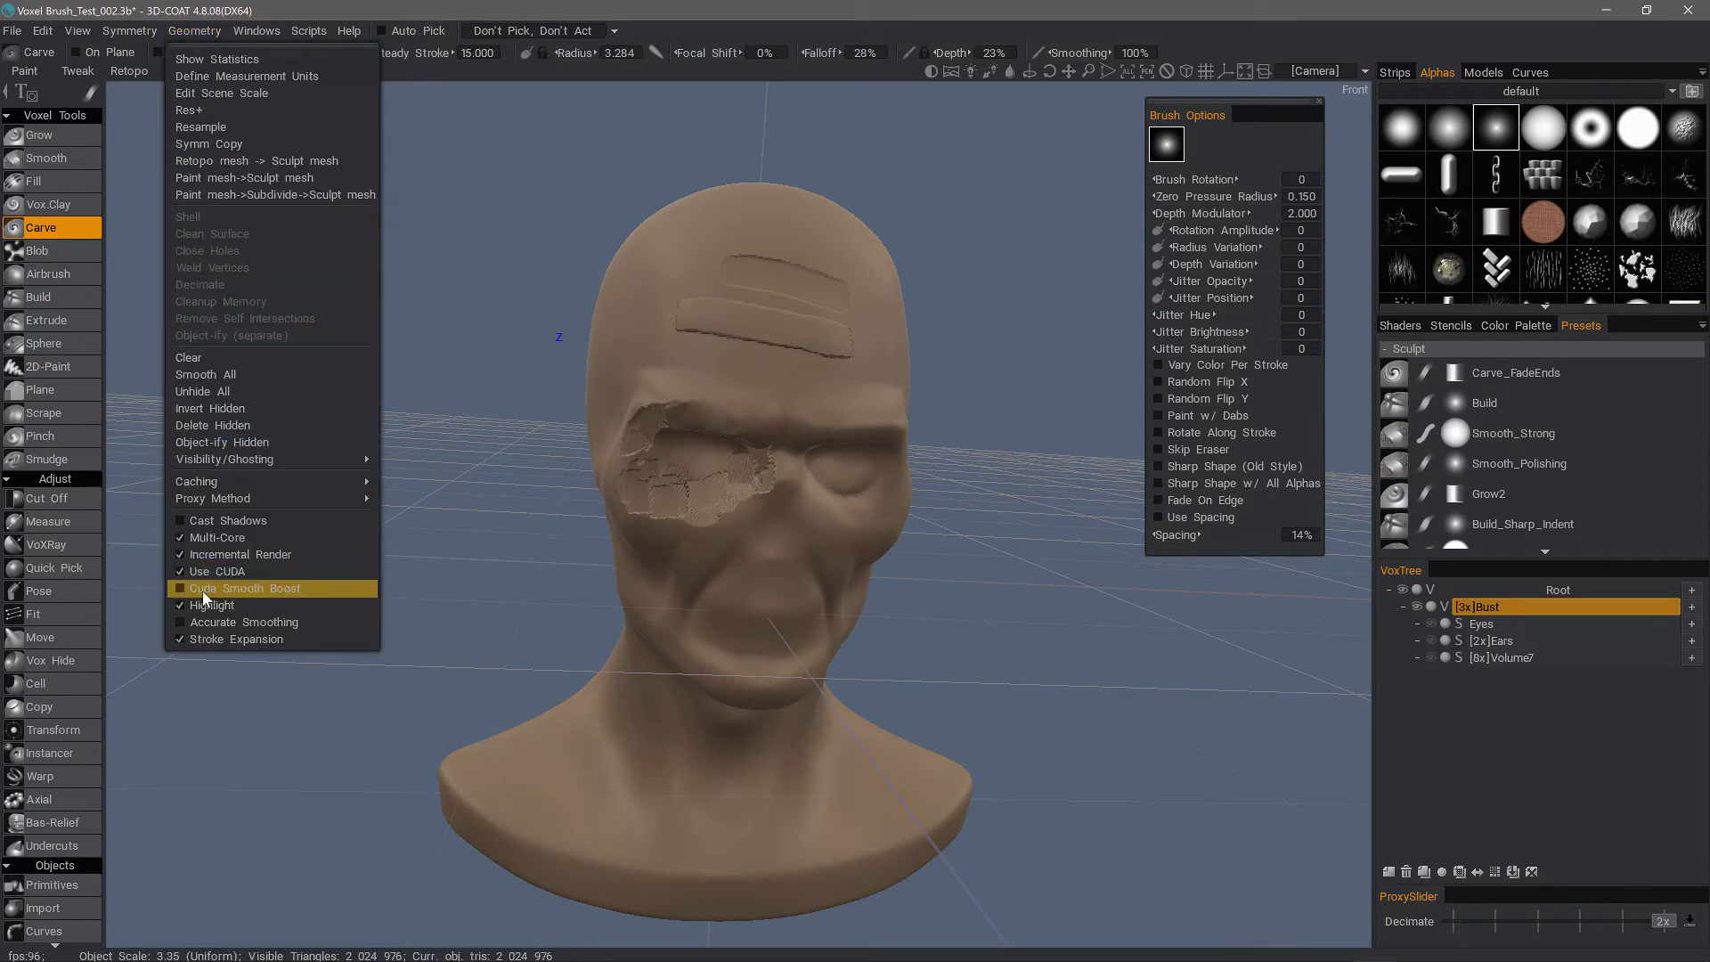
left_click(629, 565)
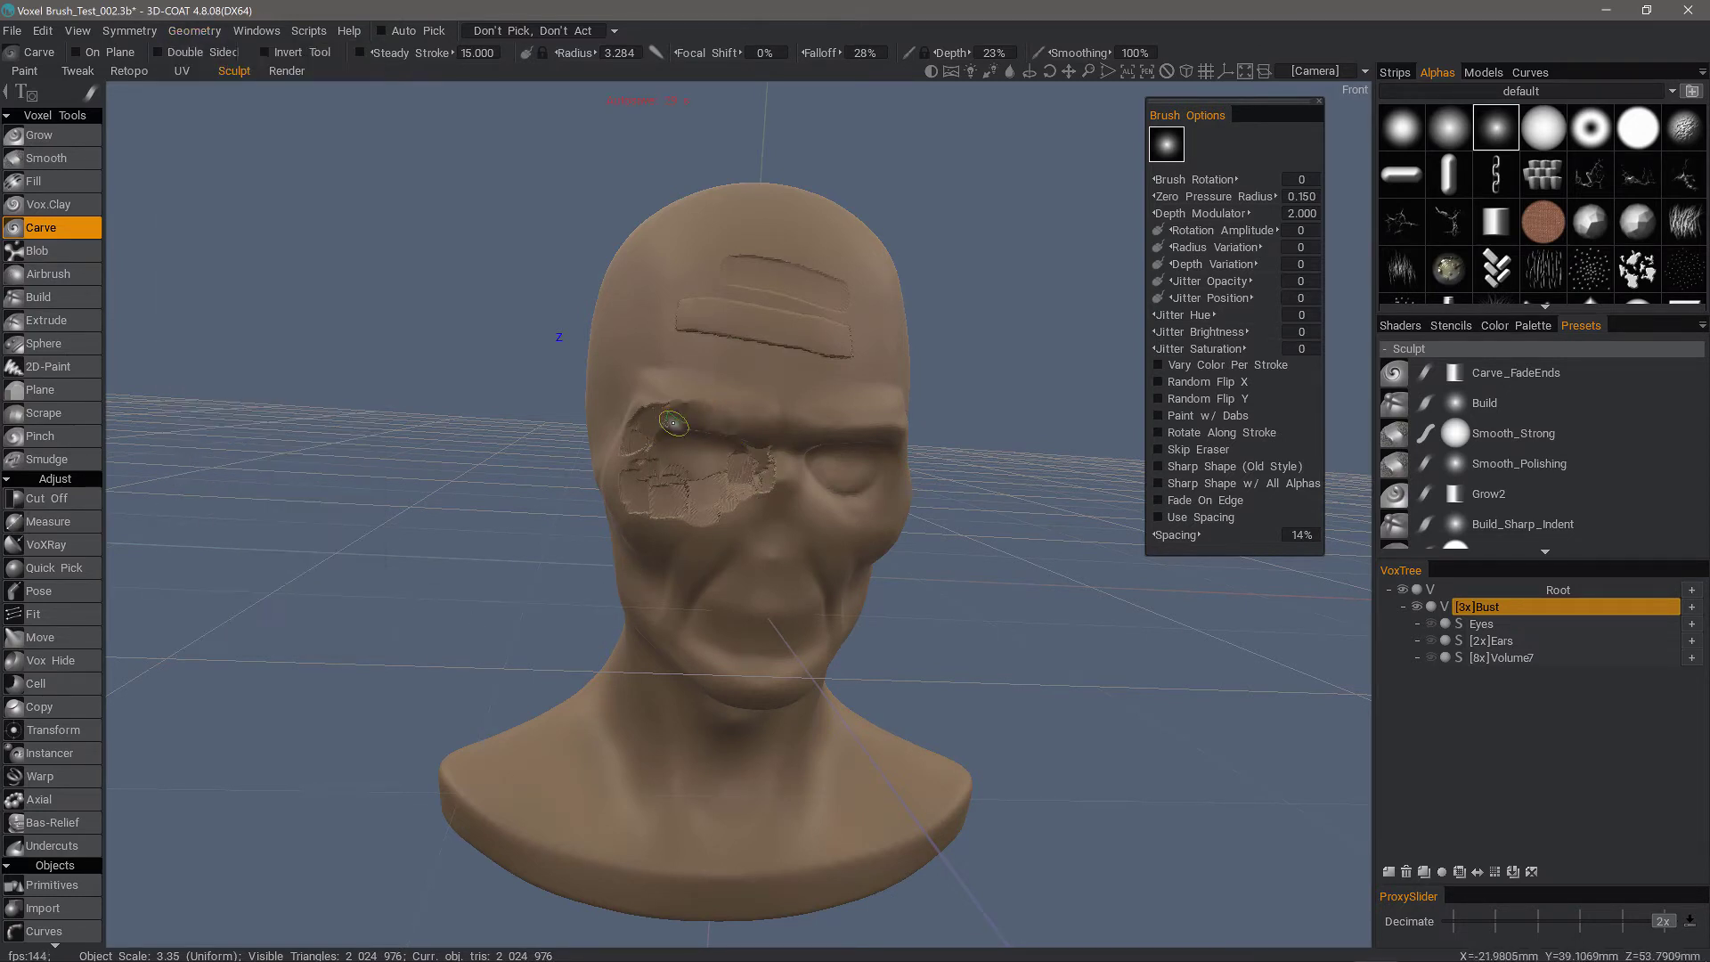
left_click_drag(673, 422, 670, 411)
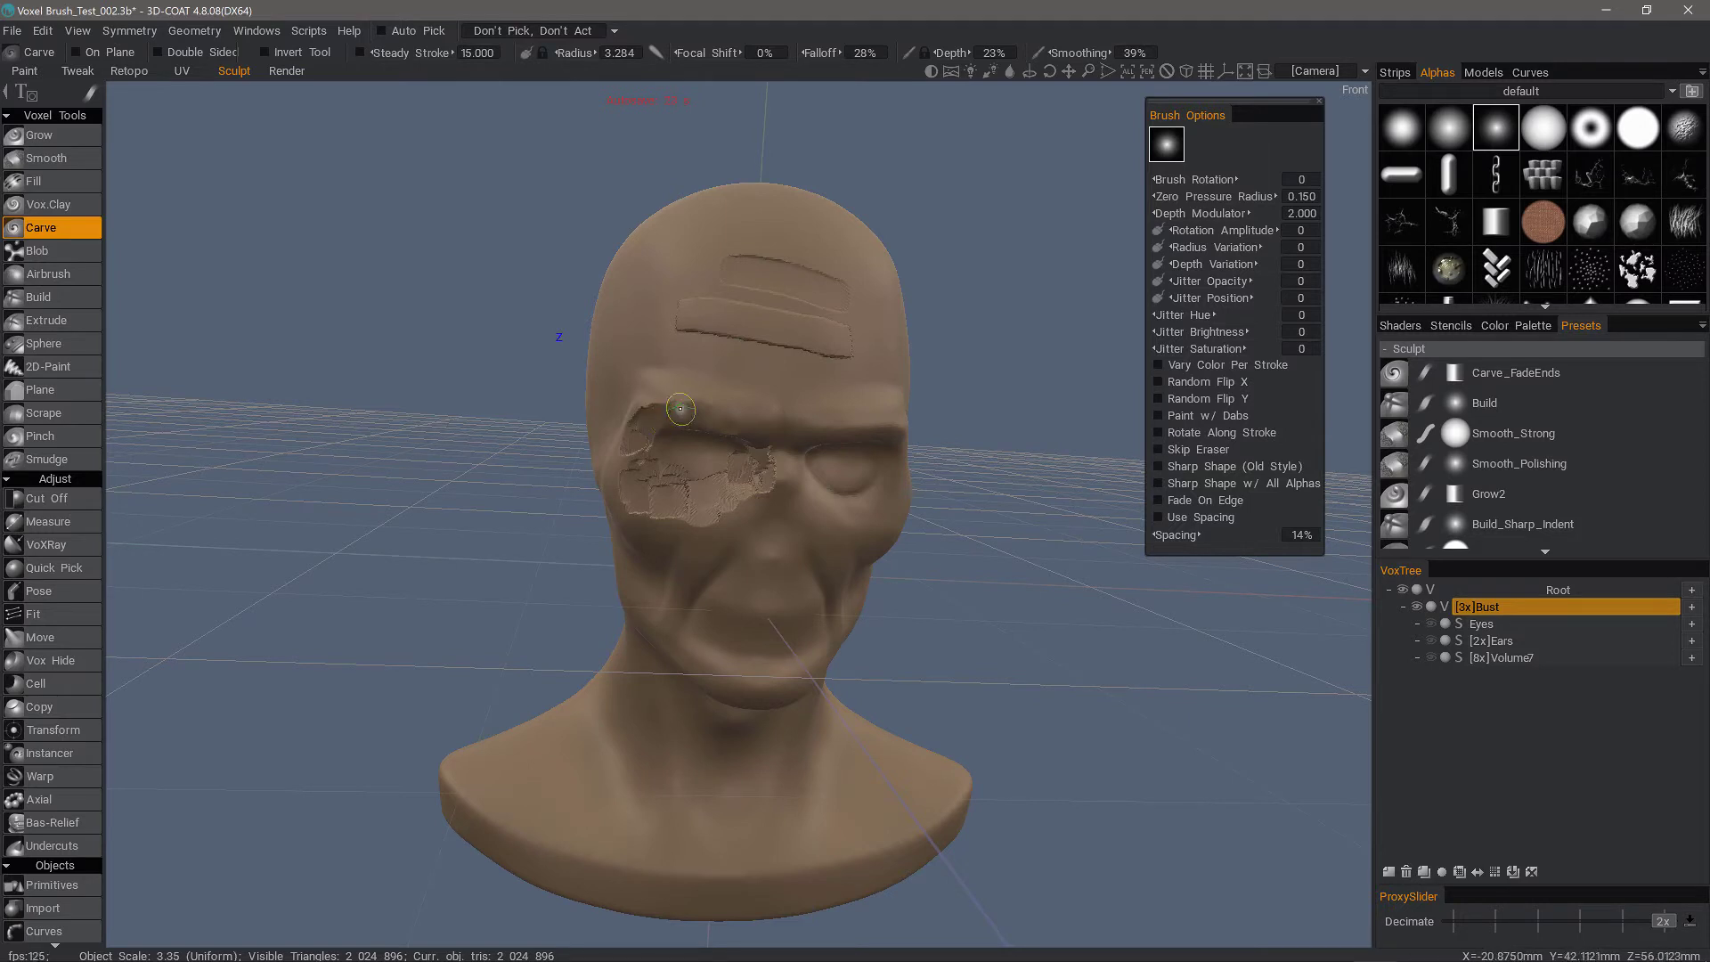
mouse_move(648, 437)
left_mouse_down()
mouse_move(613, 476)
mouse_move(676, 466)
left_mouse_up()
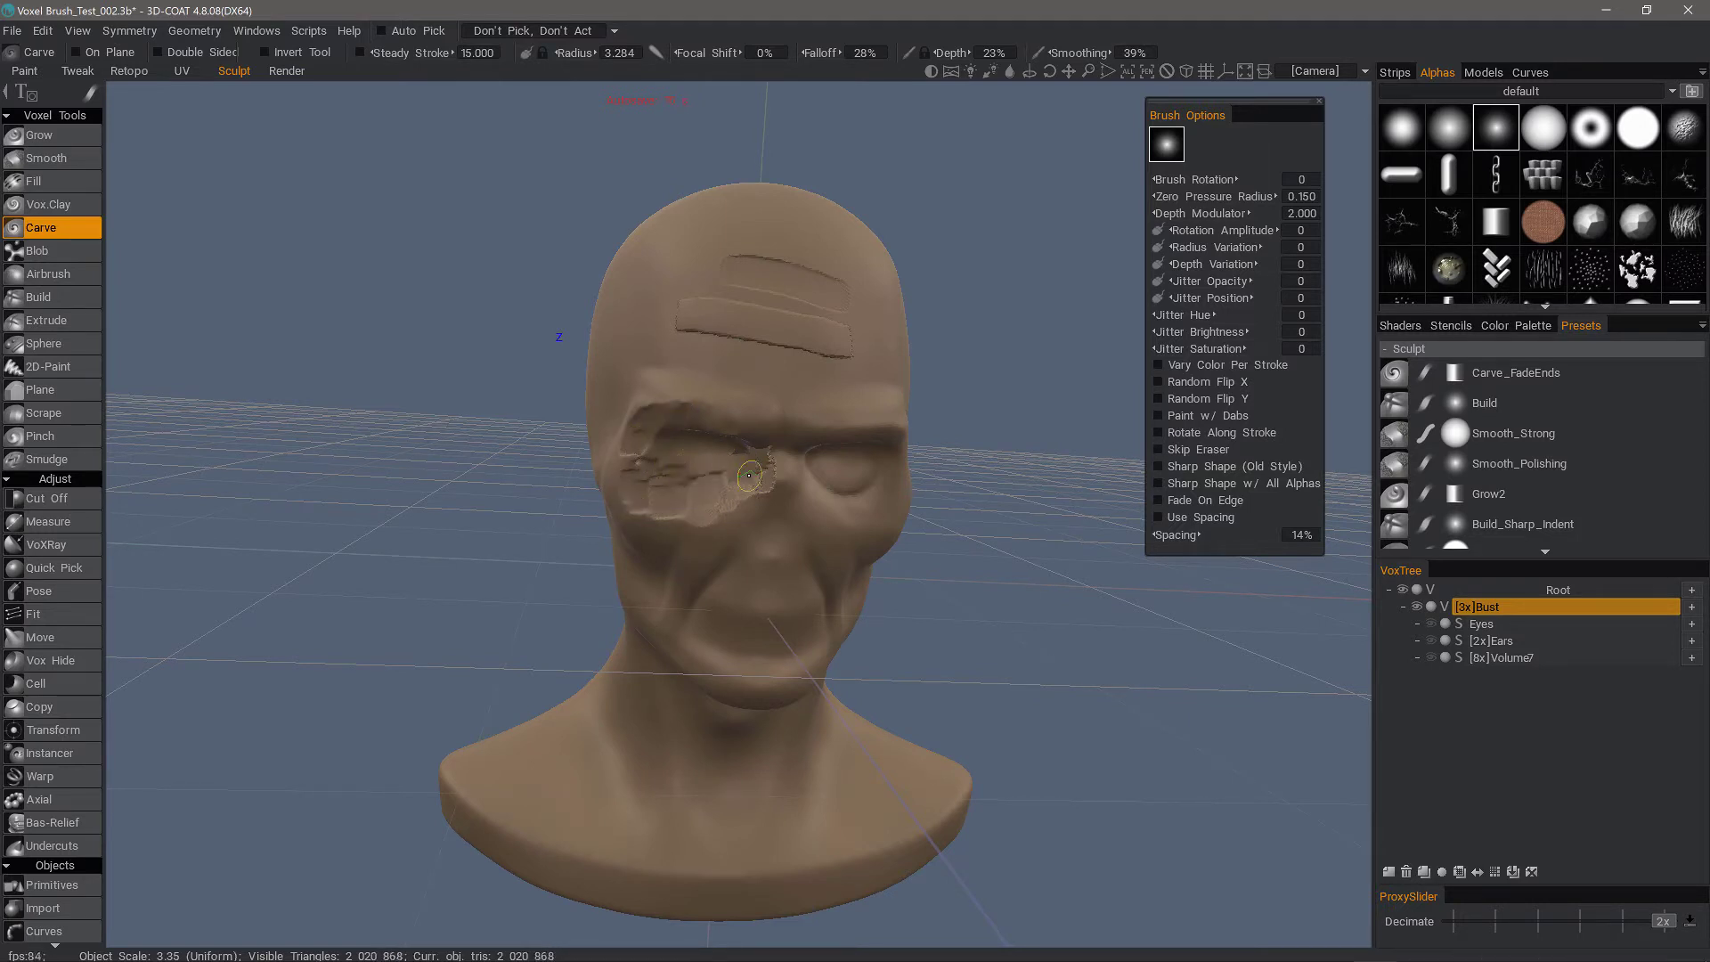
Carve with the vertical streaks alpha at radius 9.241 from the right temple around the eye socket onto the cheek.
left_click_drag(543, 463, 625, 462, "alt")
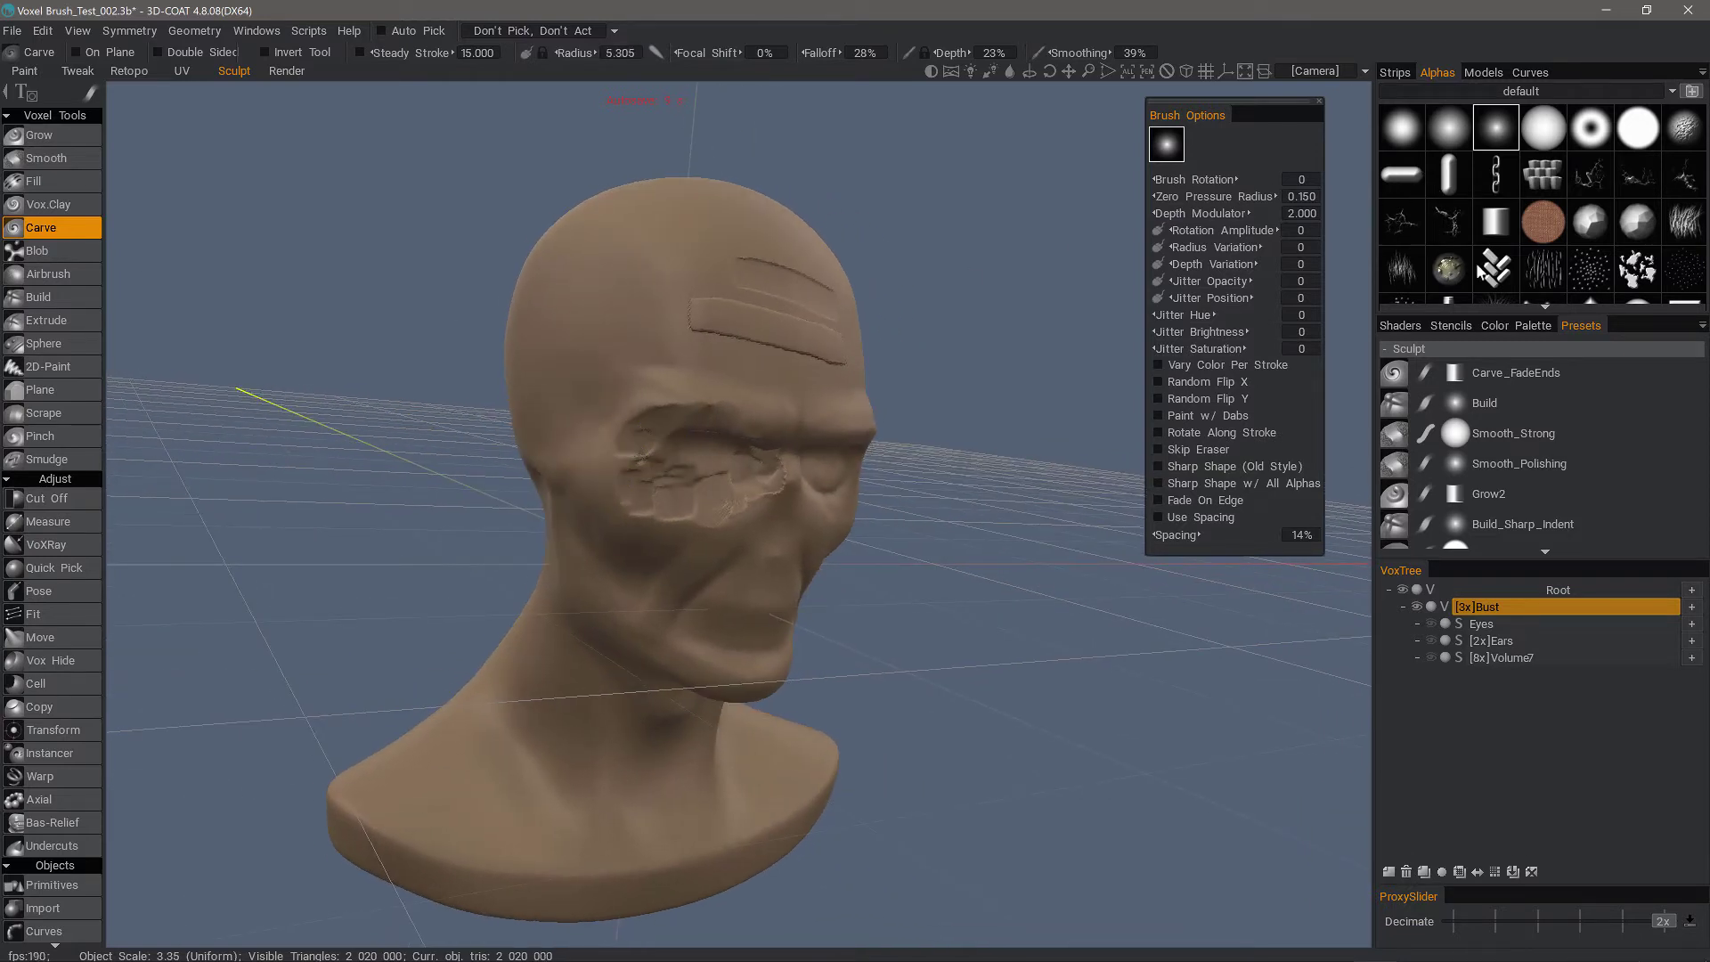
left_click(1401, 269)
left_click_drag(626, 381, 609, 530)
mouse_move(681, 363)
left_mouse_down()
mouse_move(655, 494)
mouse_move(703, 578)
mouse_move(579, 578)
left_mouse_up()
Carve rocky detail over the brow, nose bridge and mouth side with the cracked rock alpha below the wavy patterns.
scroll(1546, 270, "down", 3)
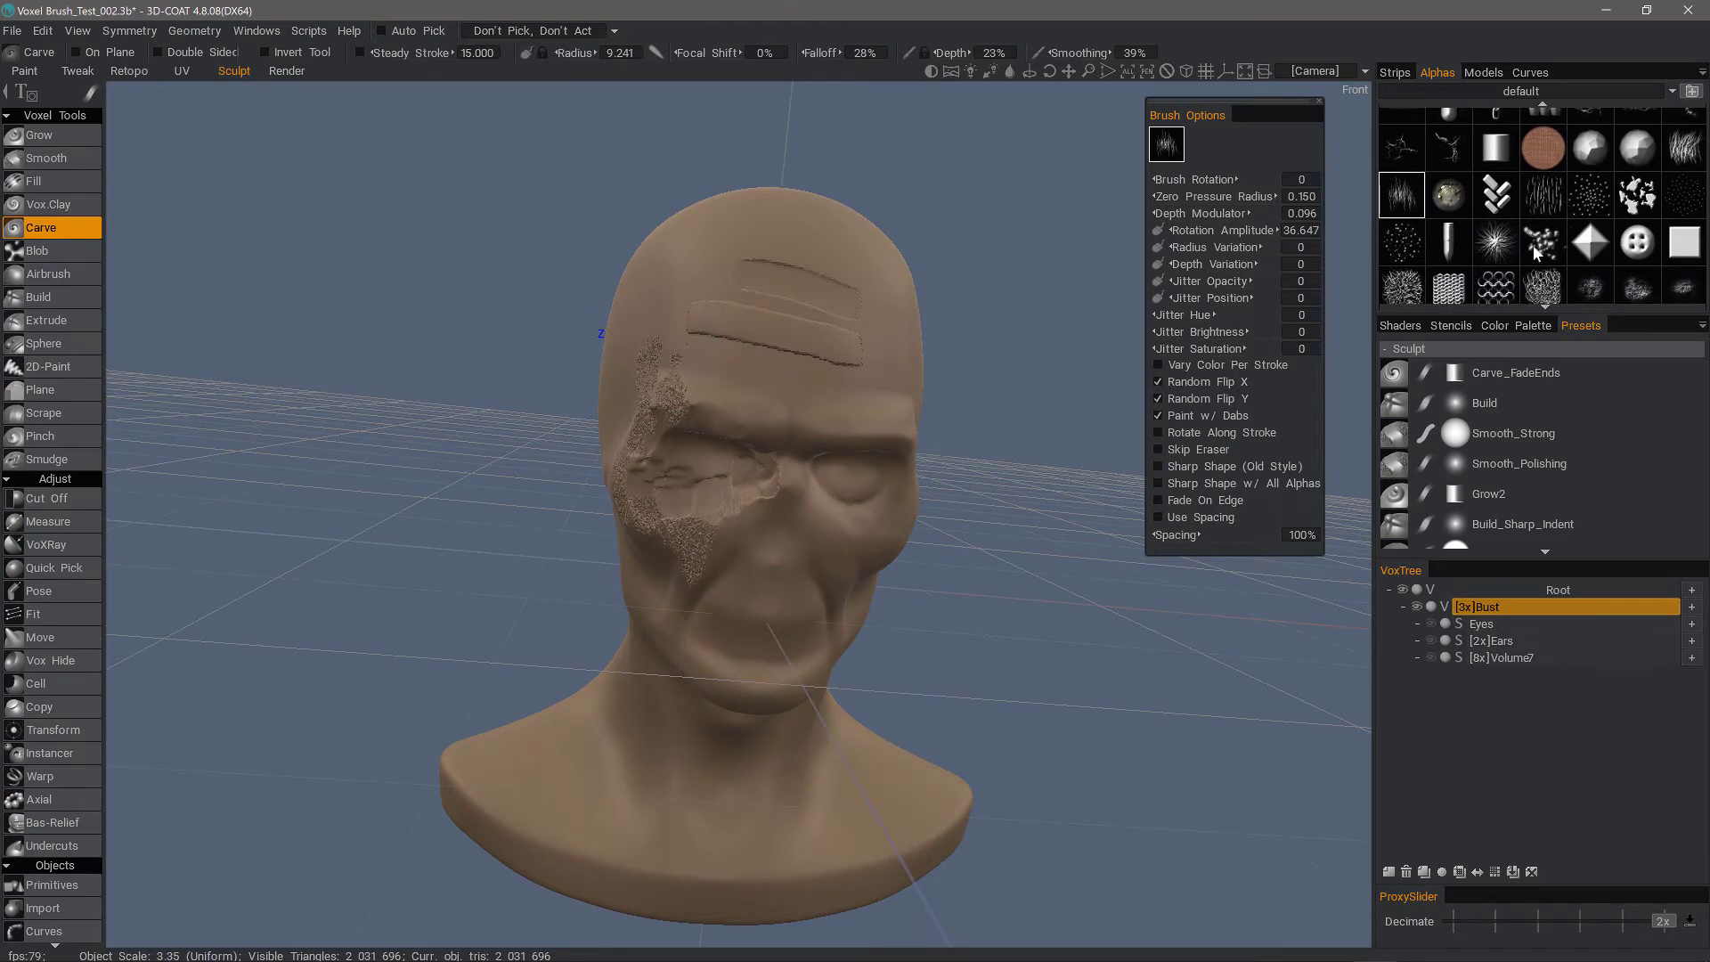
scroll(1581, 257, "down", 2)
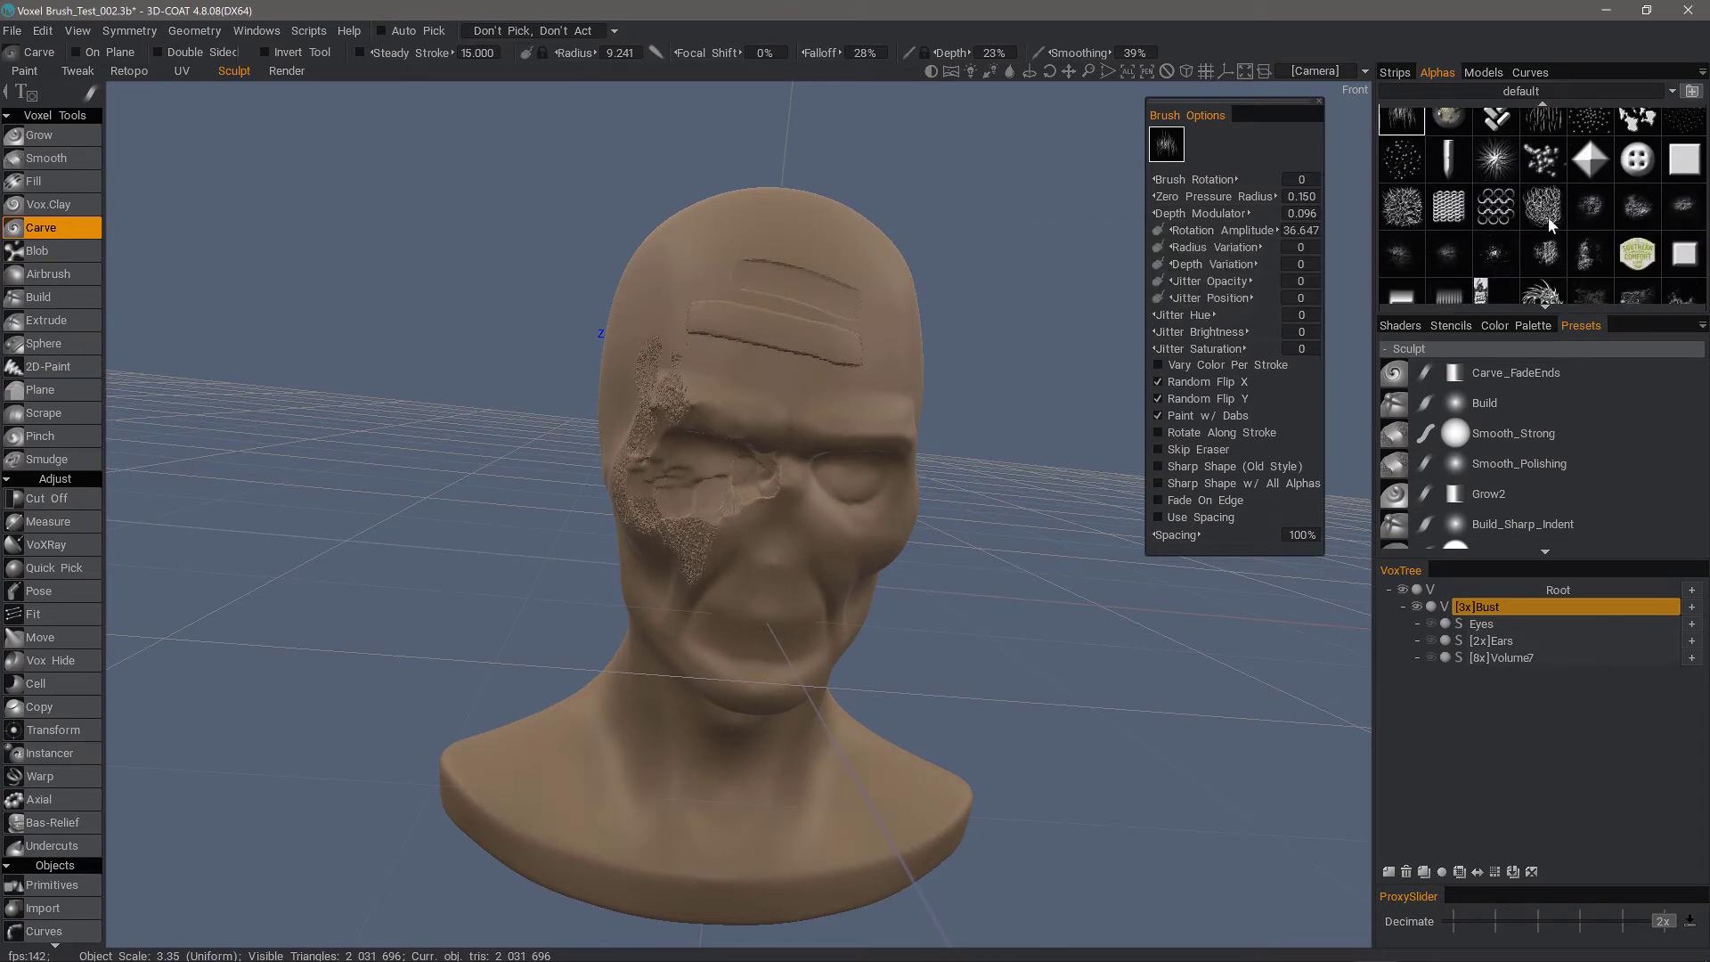
left_click(1546, 255)
left_click_drag(819, 307, 732, 319, "alt")
left_click_drag(785, 427, 787, 481)
left_click_drag(760, 394, 746, 410)
left_click_drag(767, 542, 710, 661)
left_click_drag(525, 627, 658, 653, "alt")
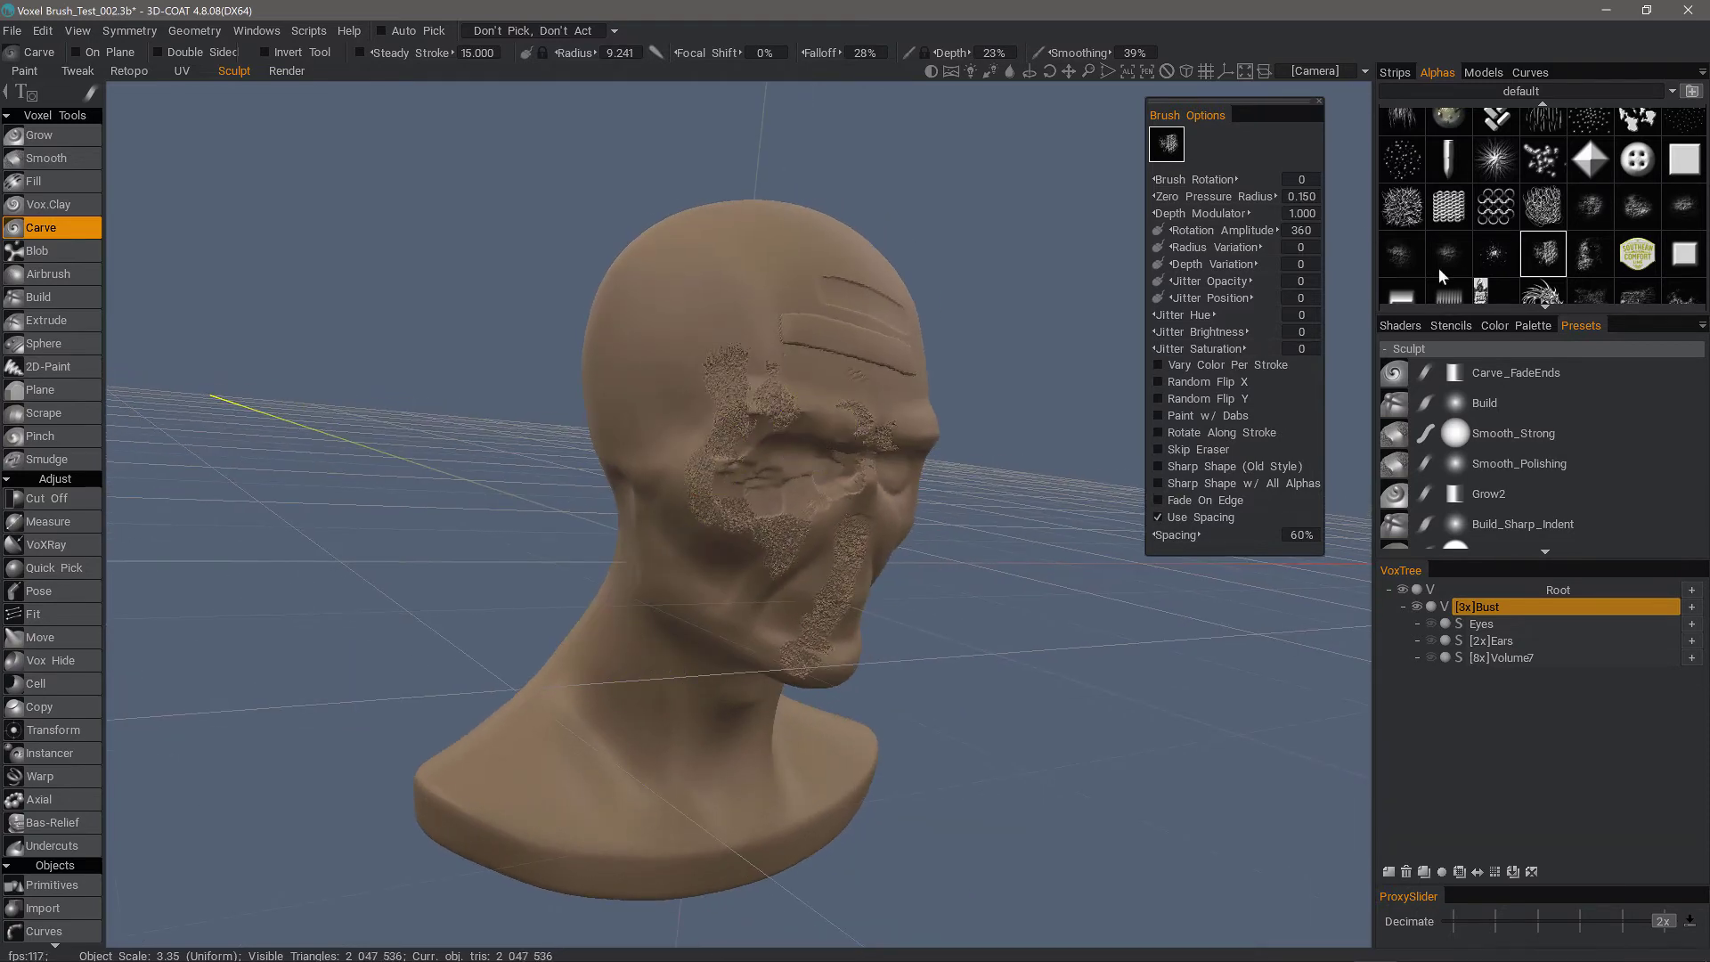
Undo every carve and smoothing stroke on the head, including the forehead bands.
left_click_drag(622, 317, 686, 397, "alt")
key("ctrl+z")
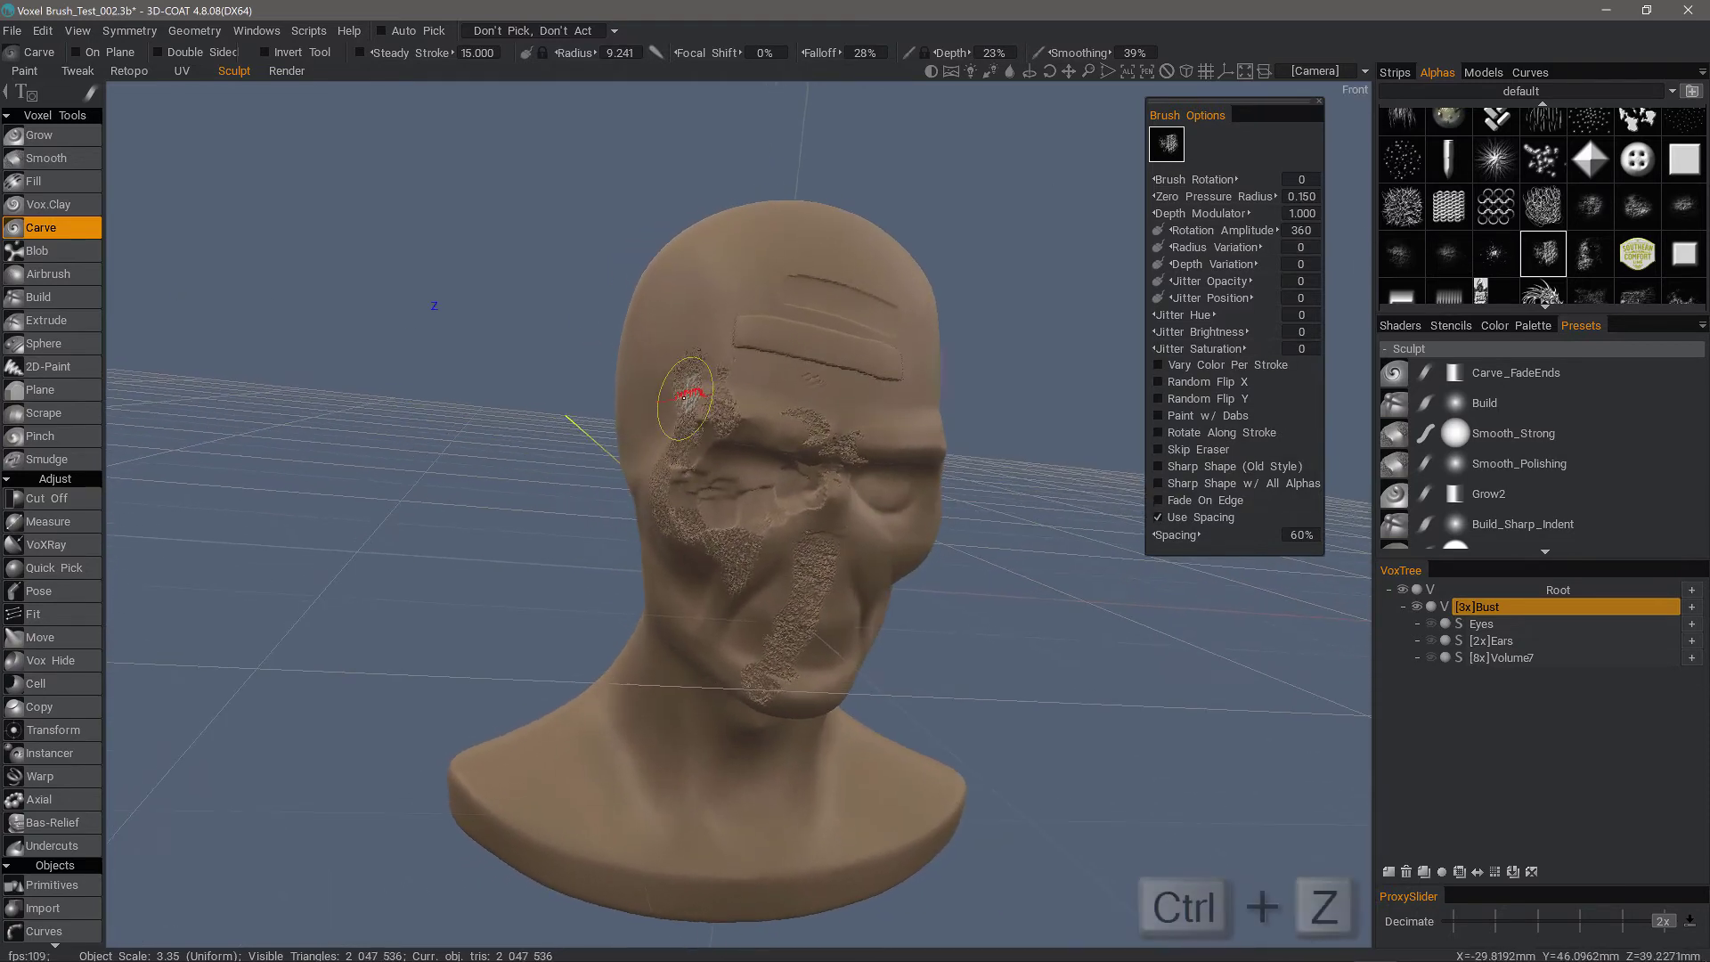
key("ctrl+z")
key("ctrl+z")
key("ctrl+z")
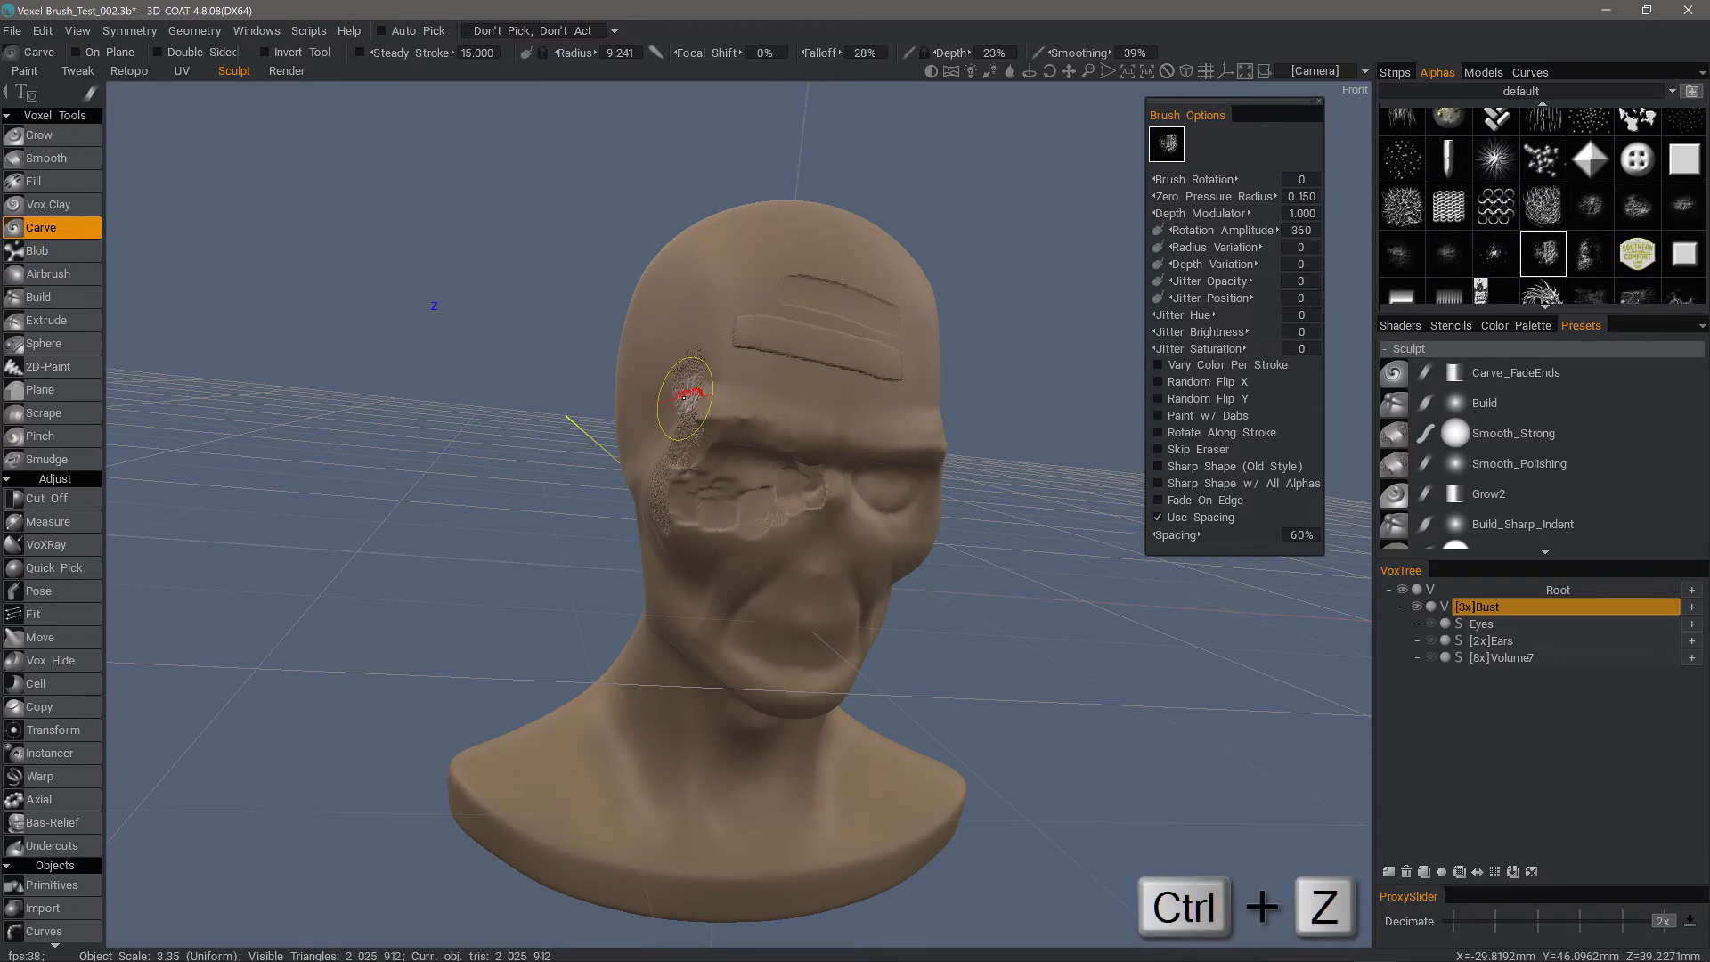
key("ctrl+z")
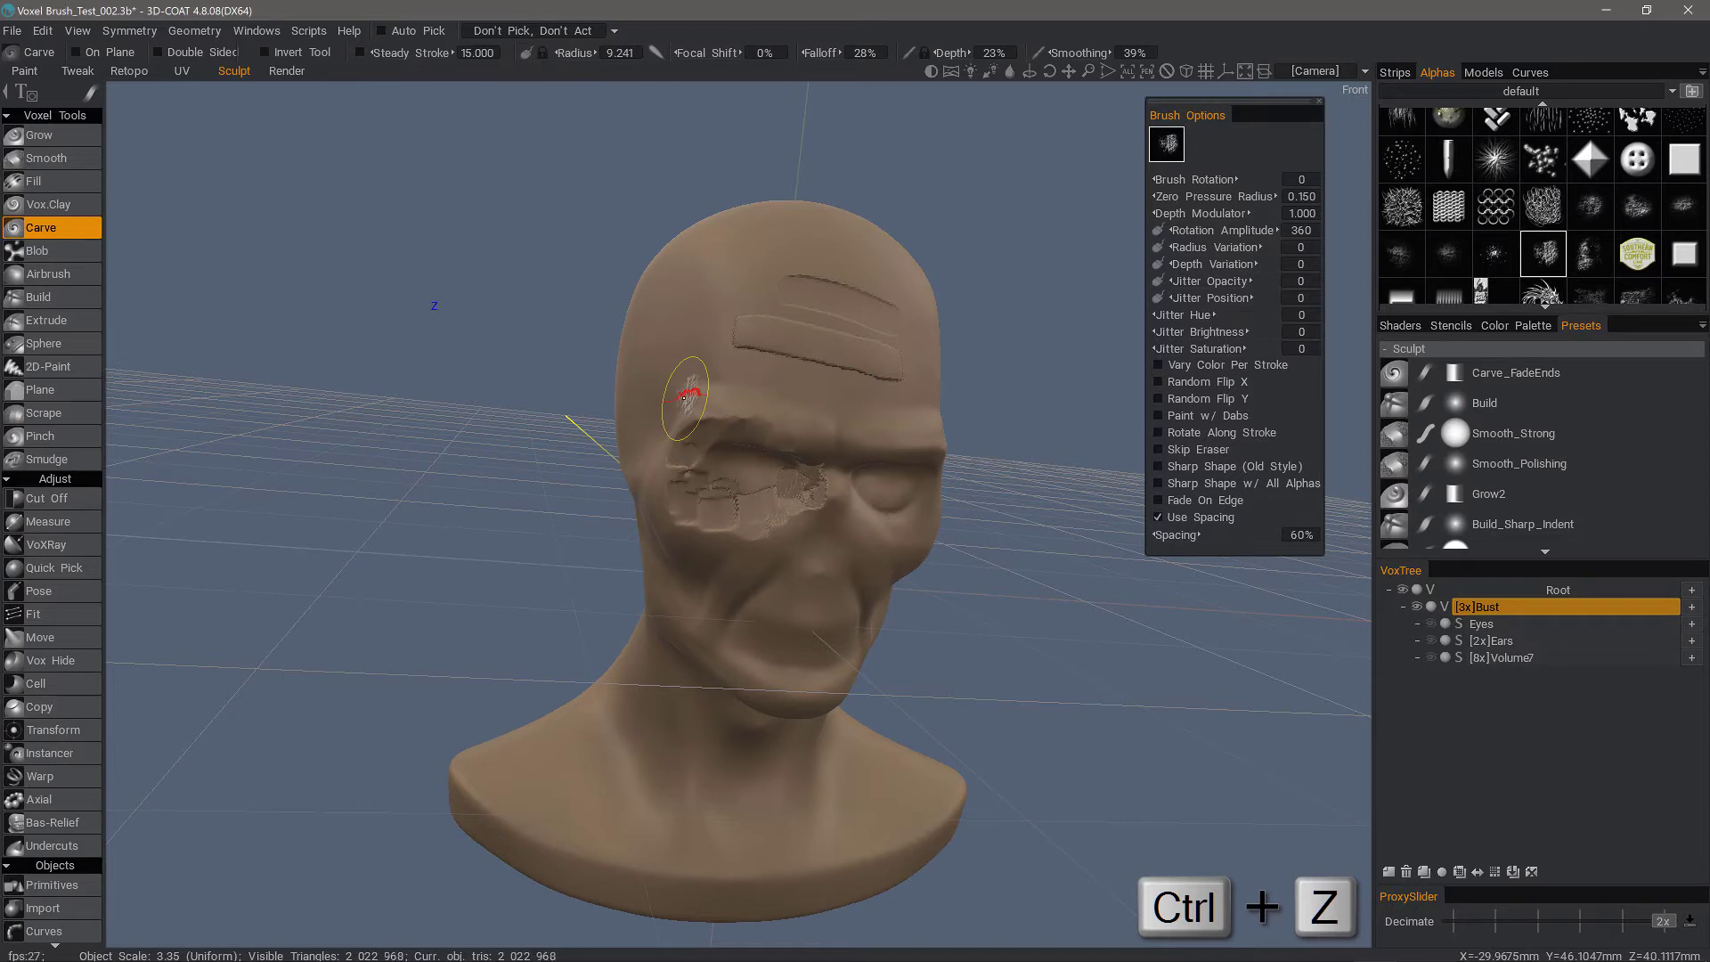
key("ctrl+z")
key("ctrl+z")
key("ctrl+z")
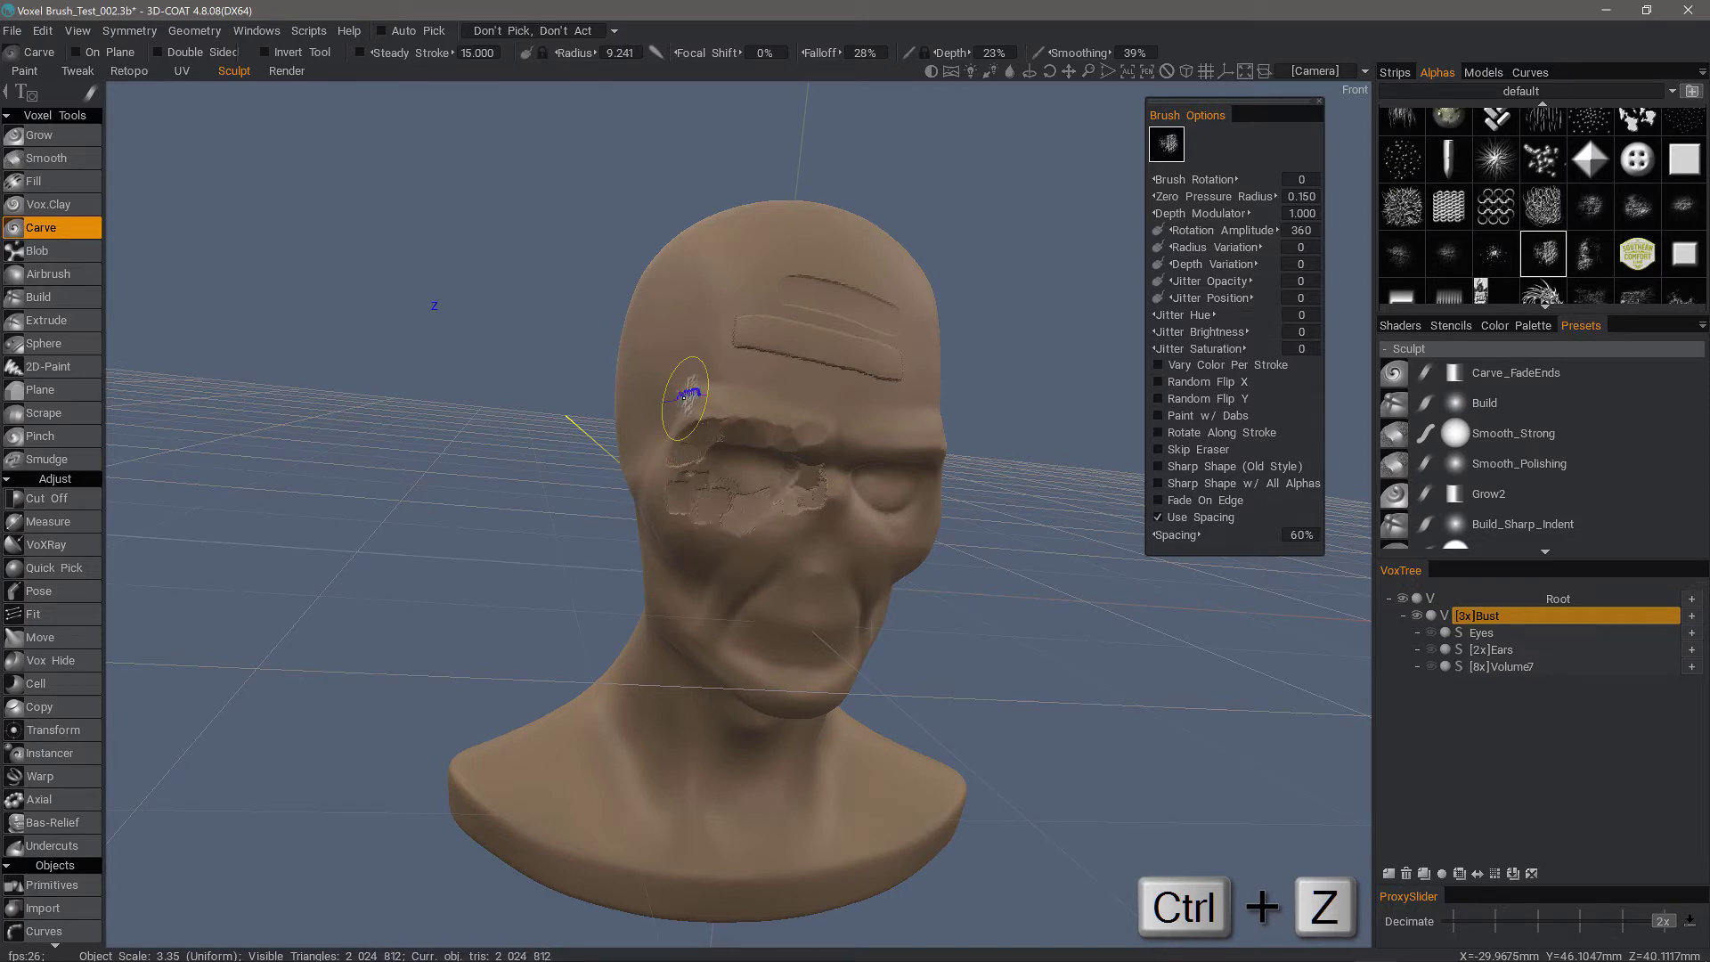
key("ctrl+z")
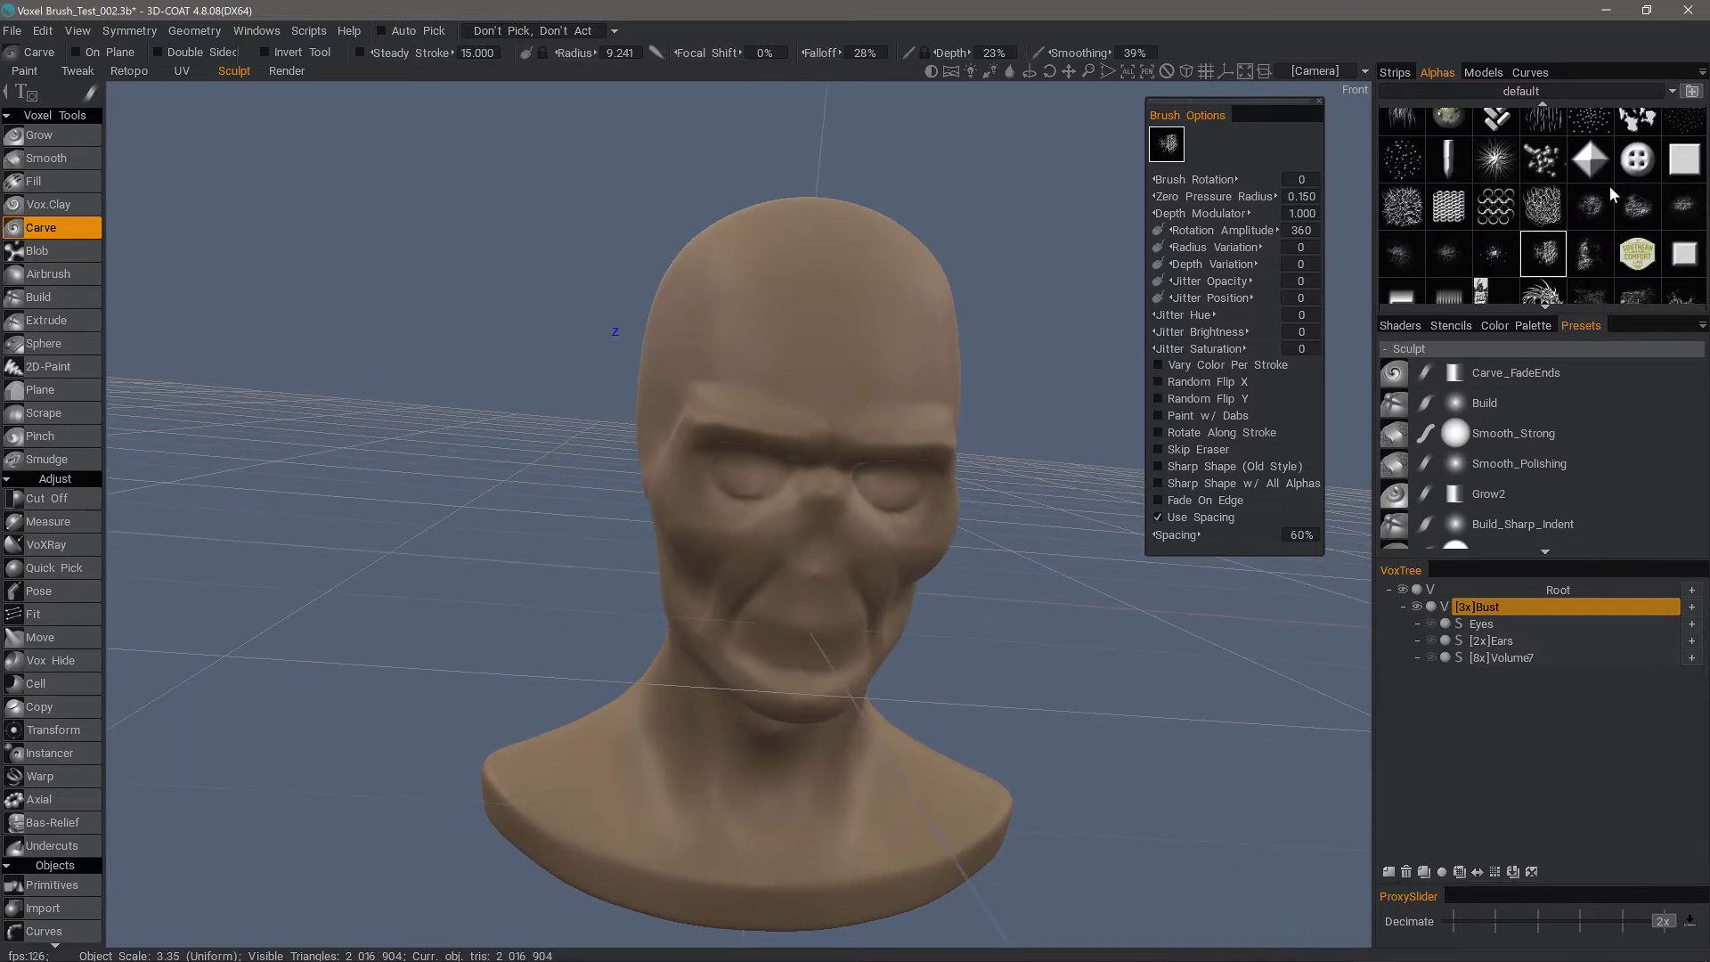
Carve strokes over the right cheek and mouth with the gradient square alpha, using a different pen stroke mode and 0% falloff.
scroll(1594, 196, "up", 3)
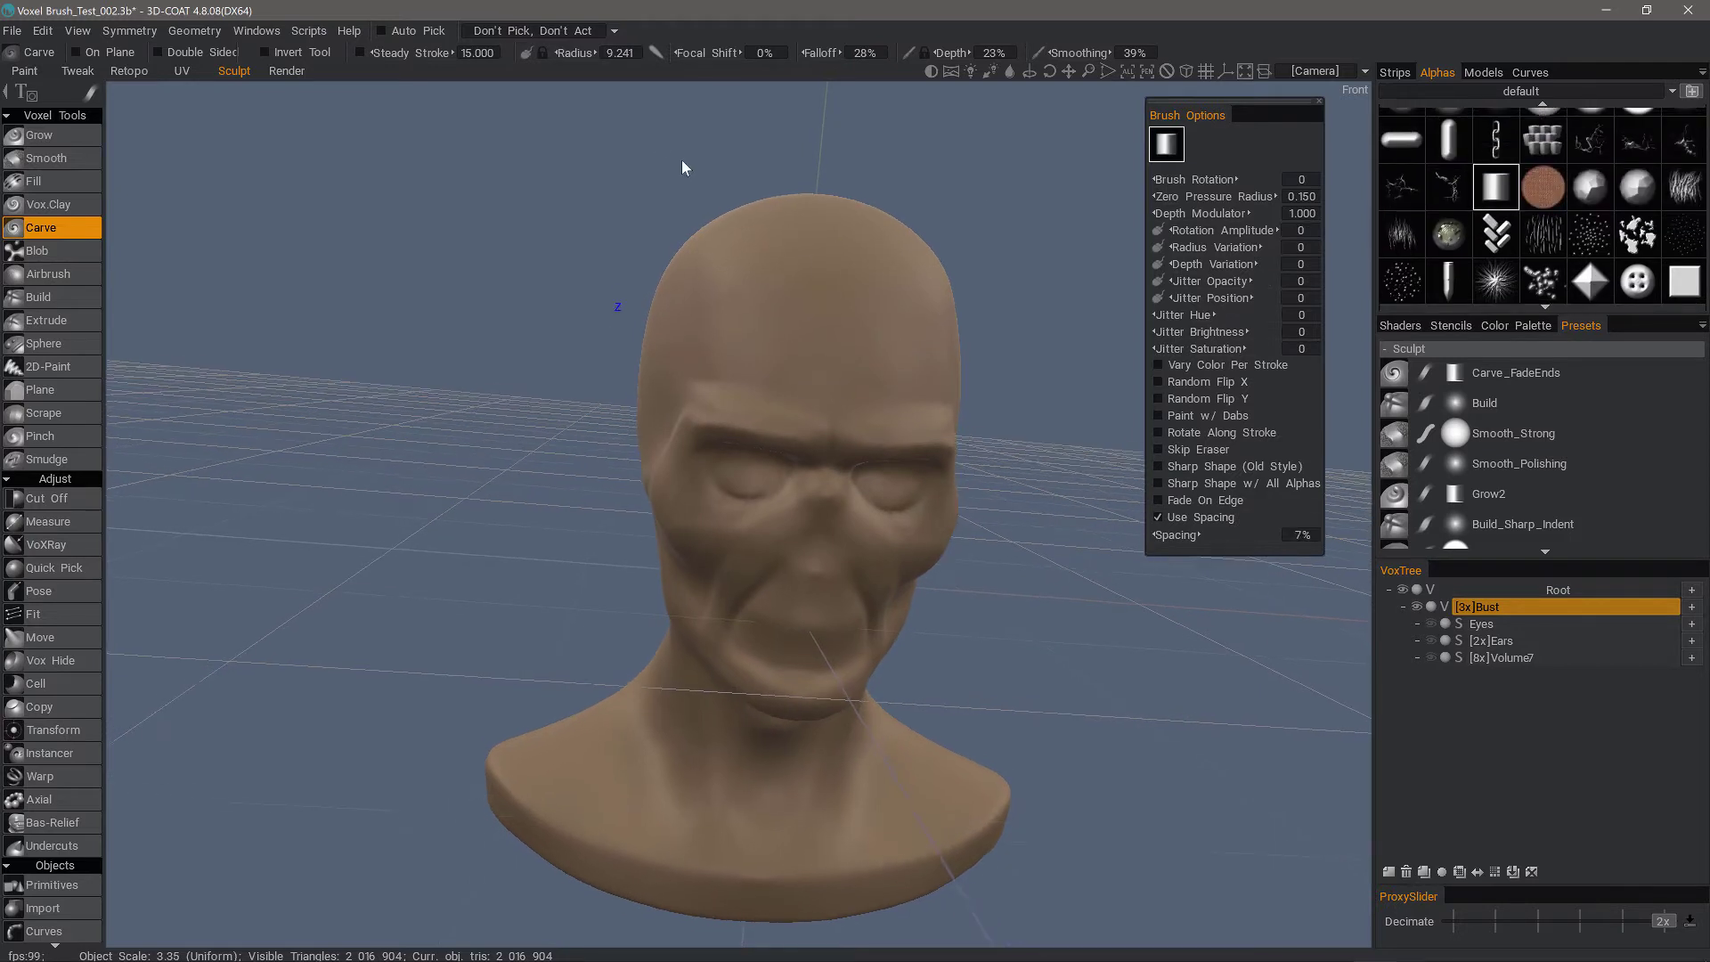
mouse_move(93, 96)
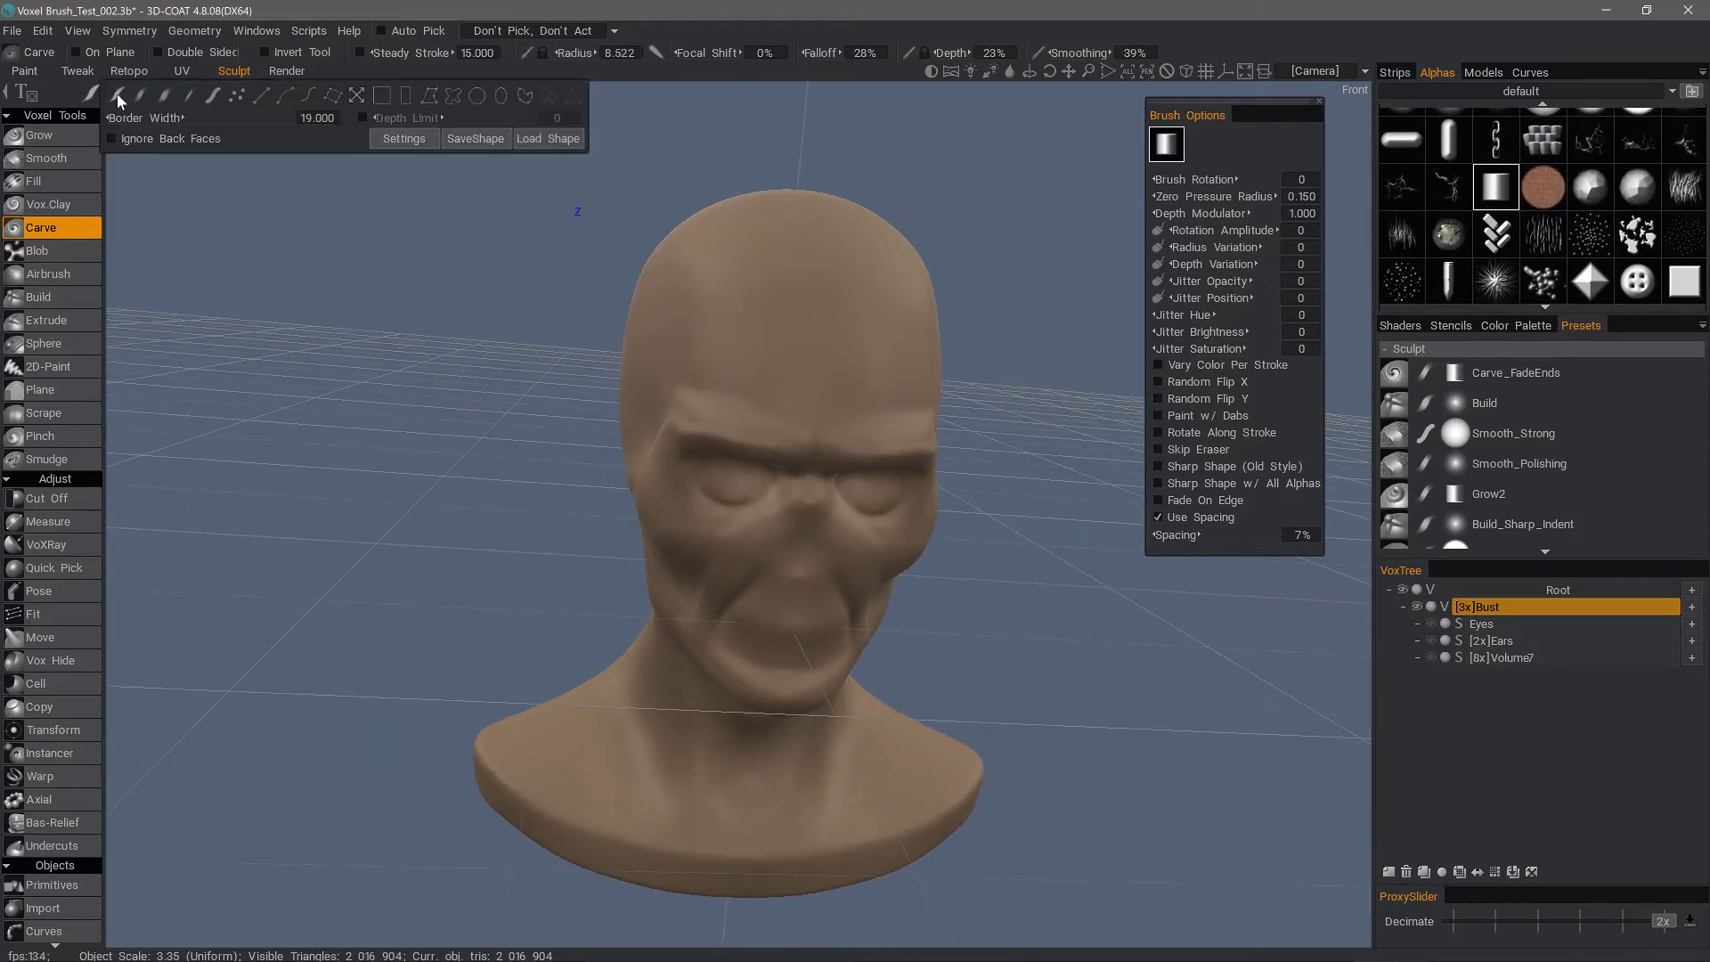
right_click_drag(734, 512, 707, 512)
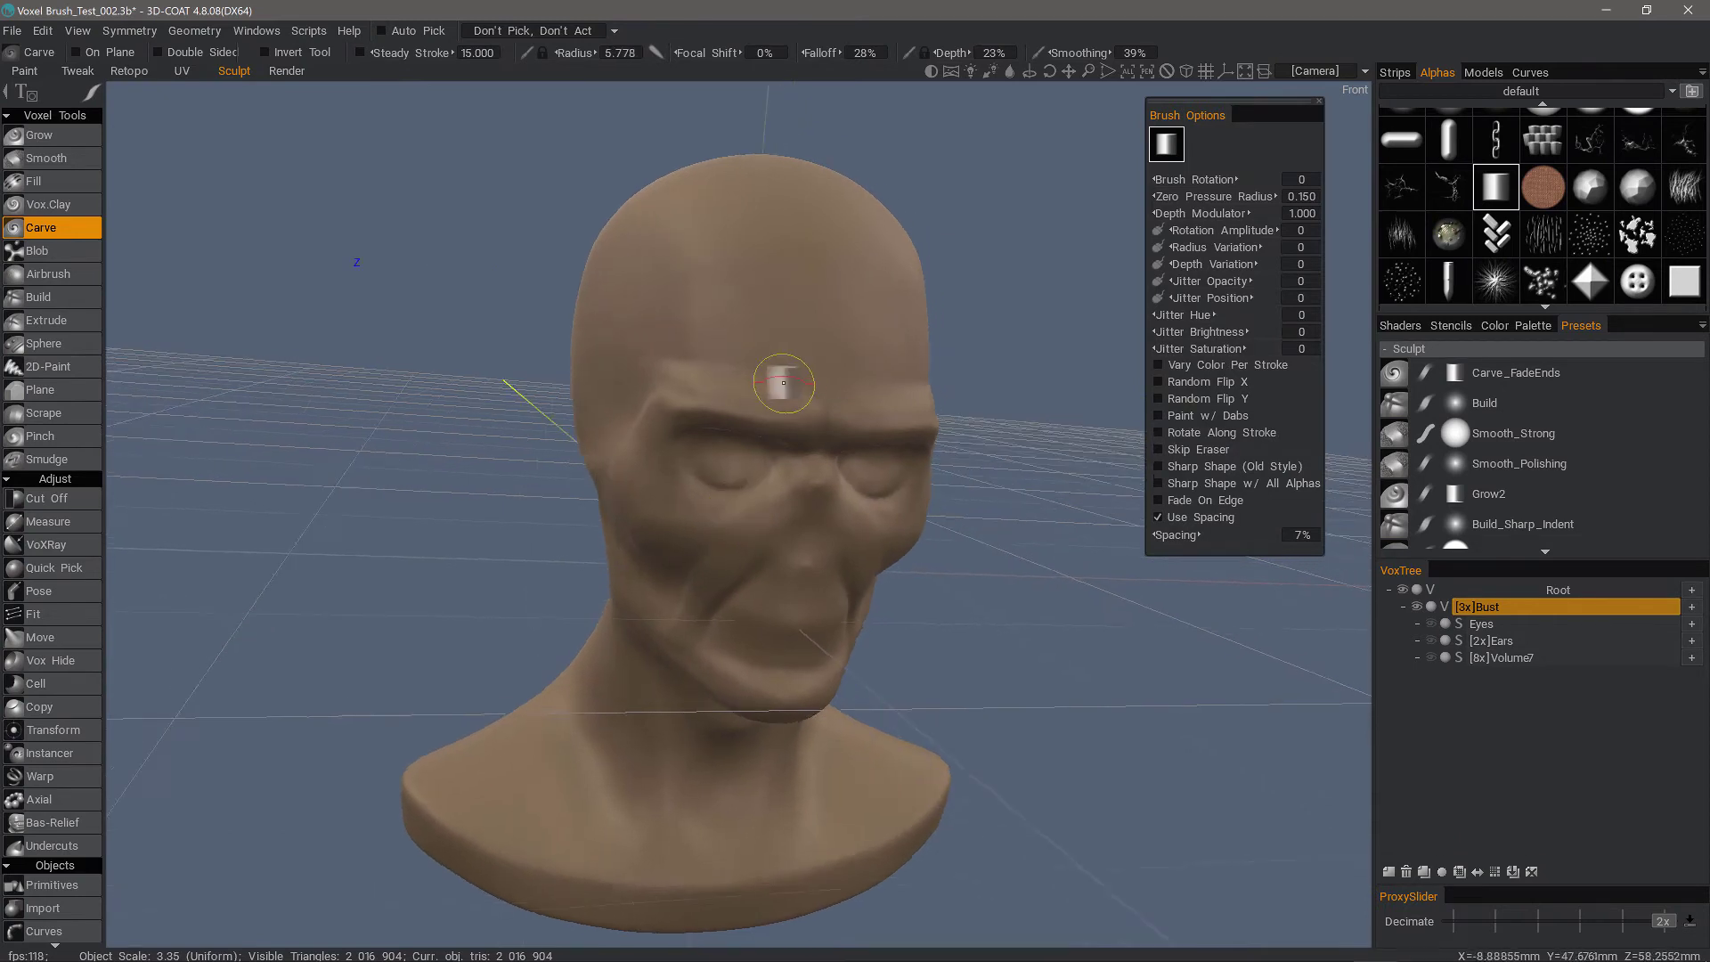
mouse_move(738, 506)
left_mouse_down()
mouse_move(679, 580)
mouse_move(711, 500)
mouse_move(696, 485)
mouse_move(637, 561)
left_mouse_up()
mouse_move(637, 561)
left_mouse_down("alt")
mouse_move(775, 643)
mouse_move(728, 629)
mouse_move(772, 661)
mouse_move(730, 639)
mouse_move(746, 650)
left_mouse_up("alt")
left_click_drag(746, 650, 862, 664, "alt")
mouse_move(865, 657)
left_mouse_down()
mouse_move(799, 670)
mouse_move(795, 634)
mouse_move(621, 664)
mouse_move(630, 591)
mouse_move(630, 630)
mouse_move(456, 367)
mouse_move(114, 233)
left_mouse_up()
middle_click_drag(114, 234, 430, 308)
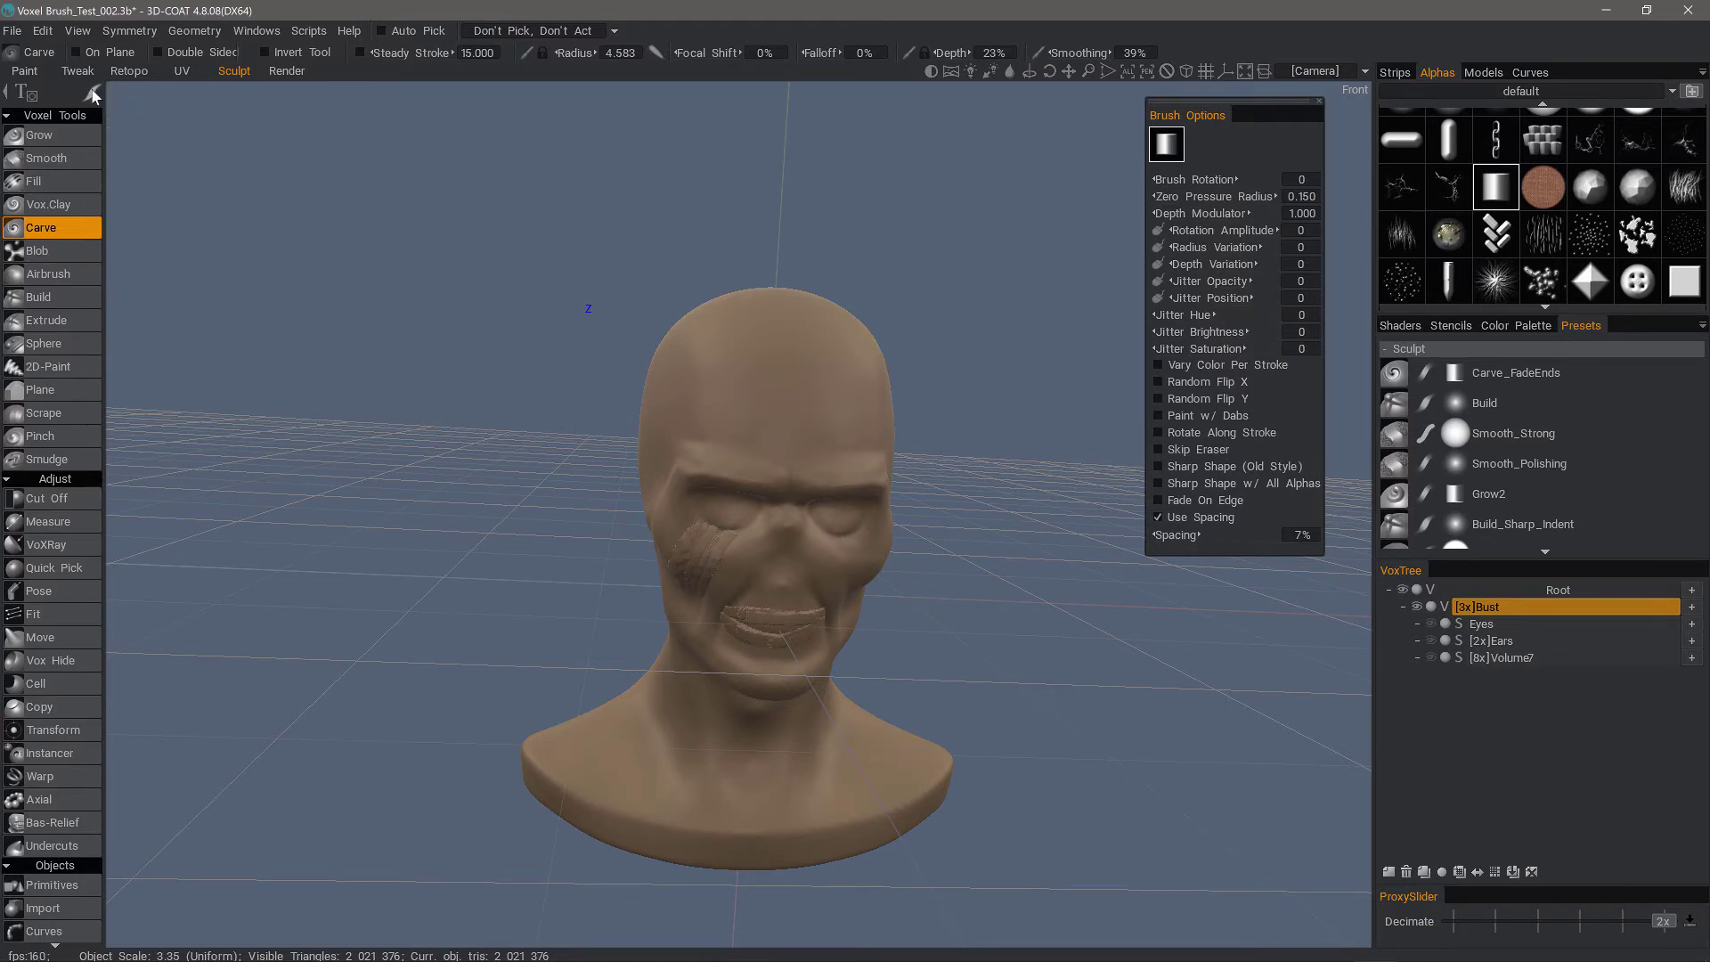
Add a round-bordered disc in the empty space beside the head using the circle stroke mode.
mouse_move(92, 96)
left_click(481, 93)
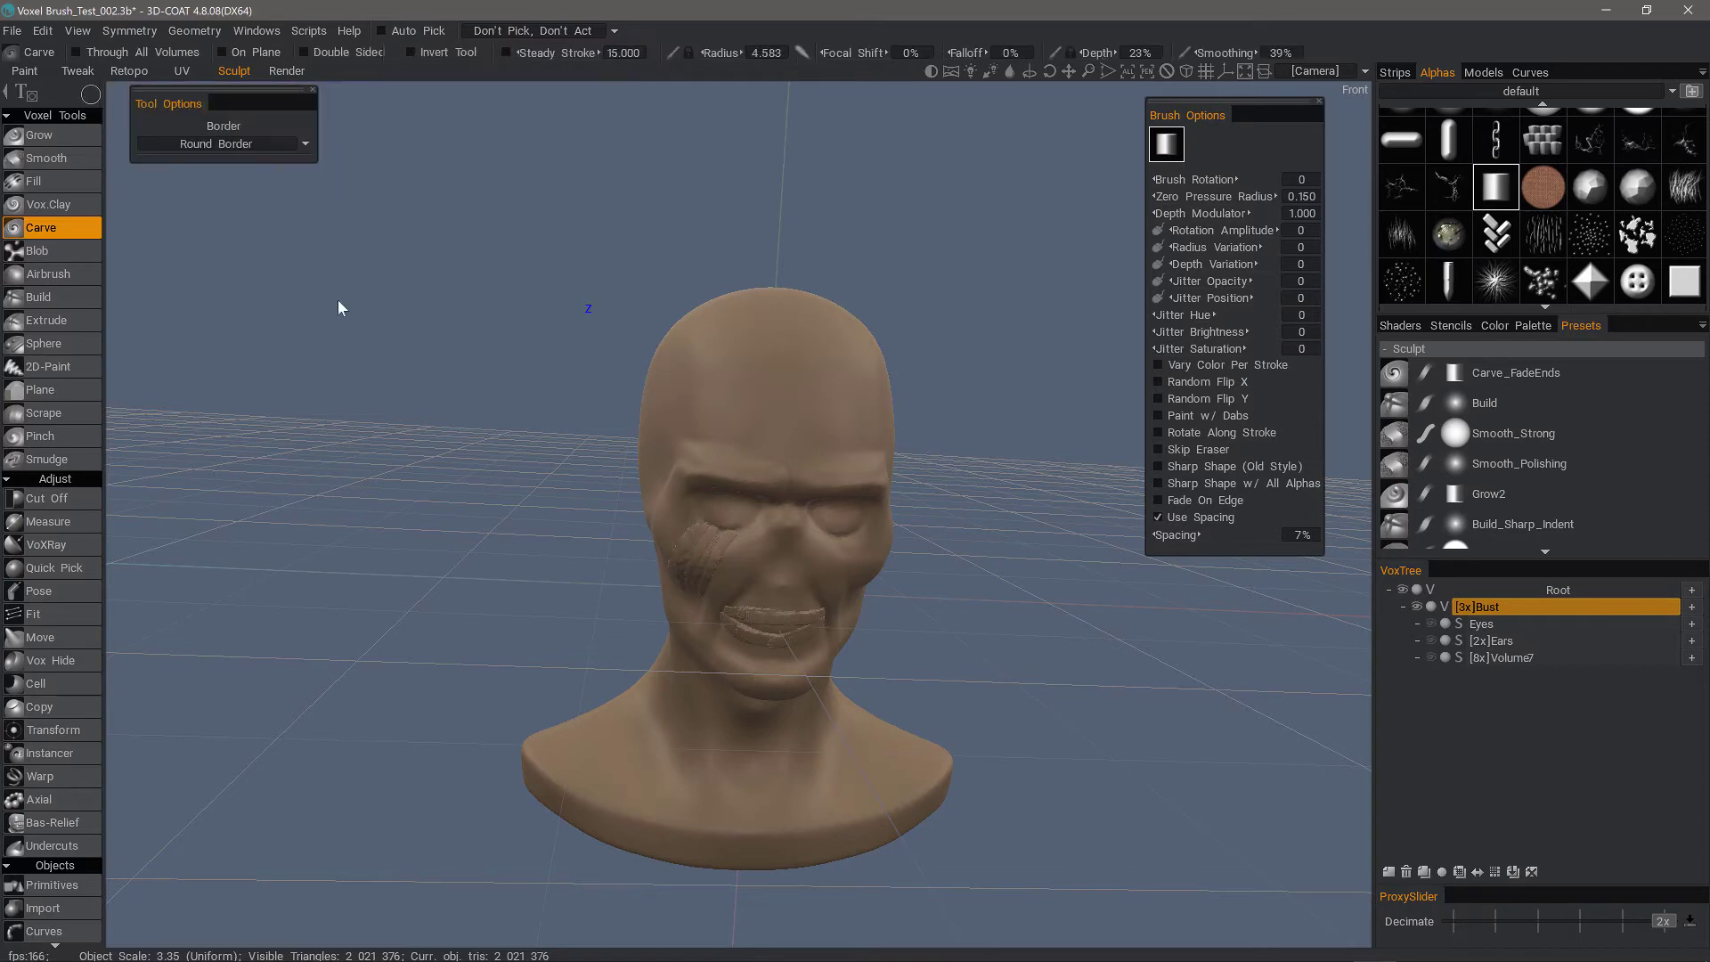
left_click_drag(322, 258, 409, 331)
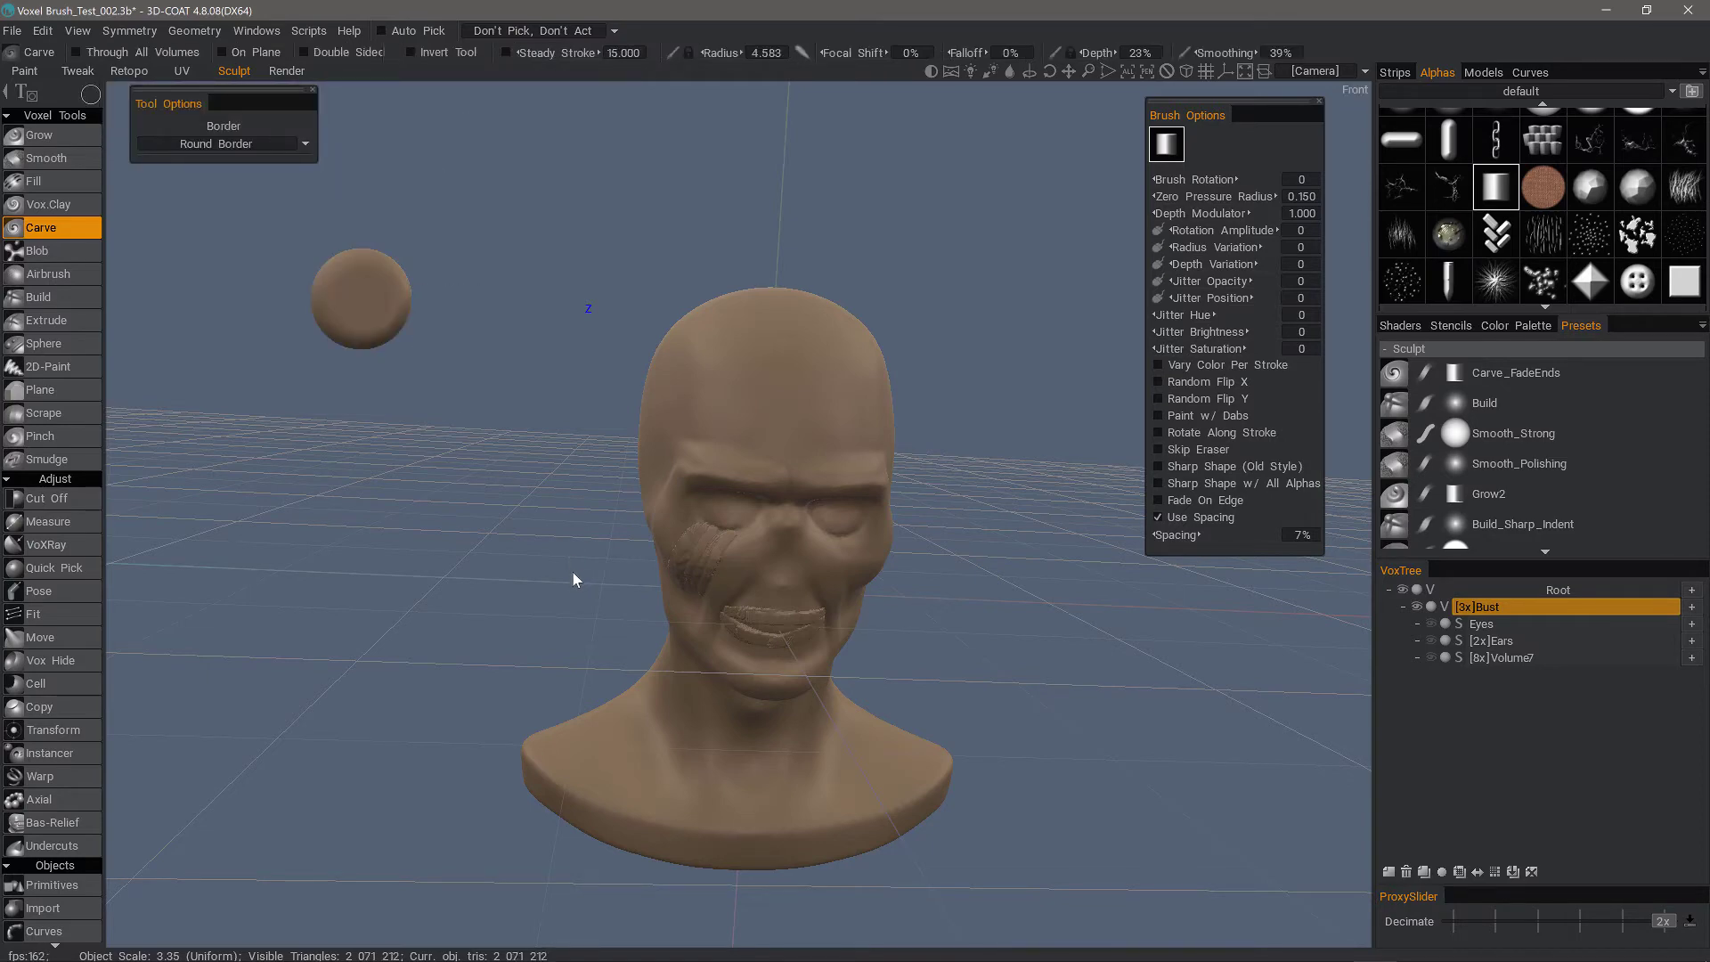
Undo the round-bordered disc placed in the empty space beside the head.
left_click_drag(573, 571, 483, 413, "alt")
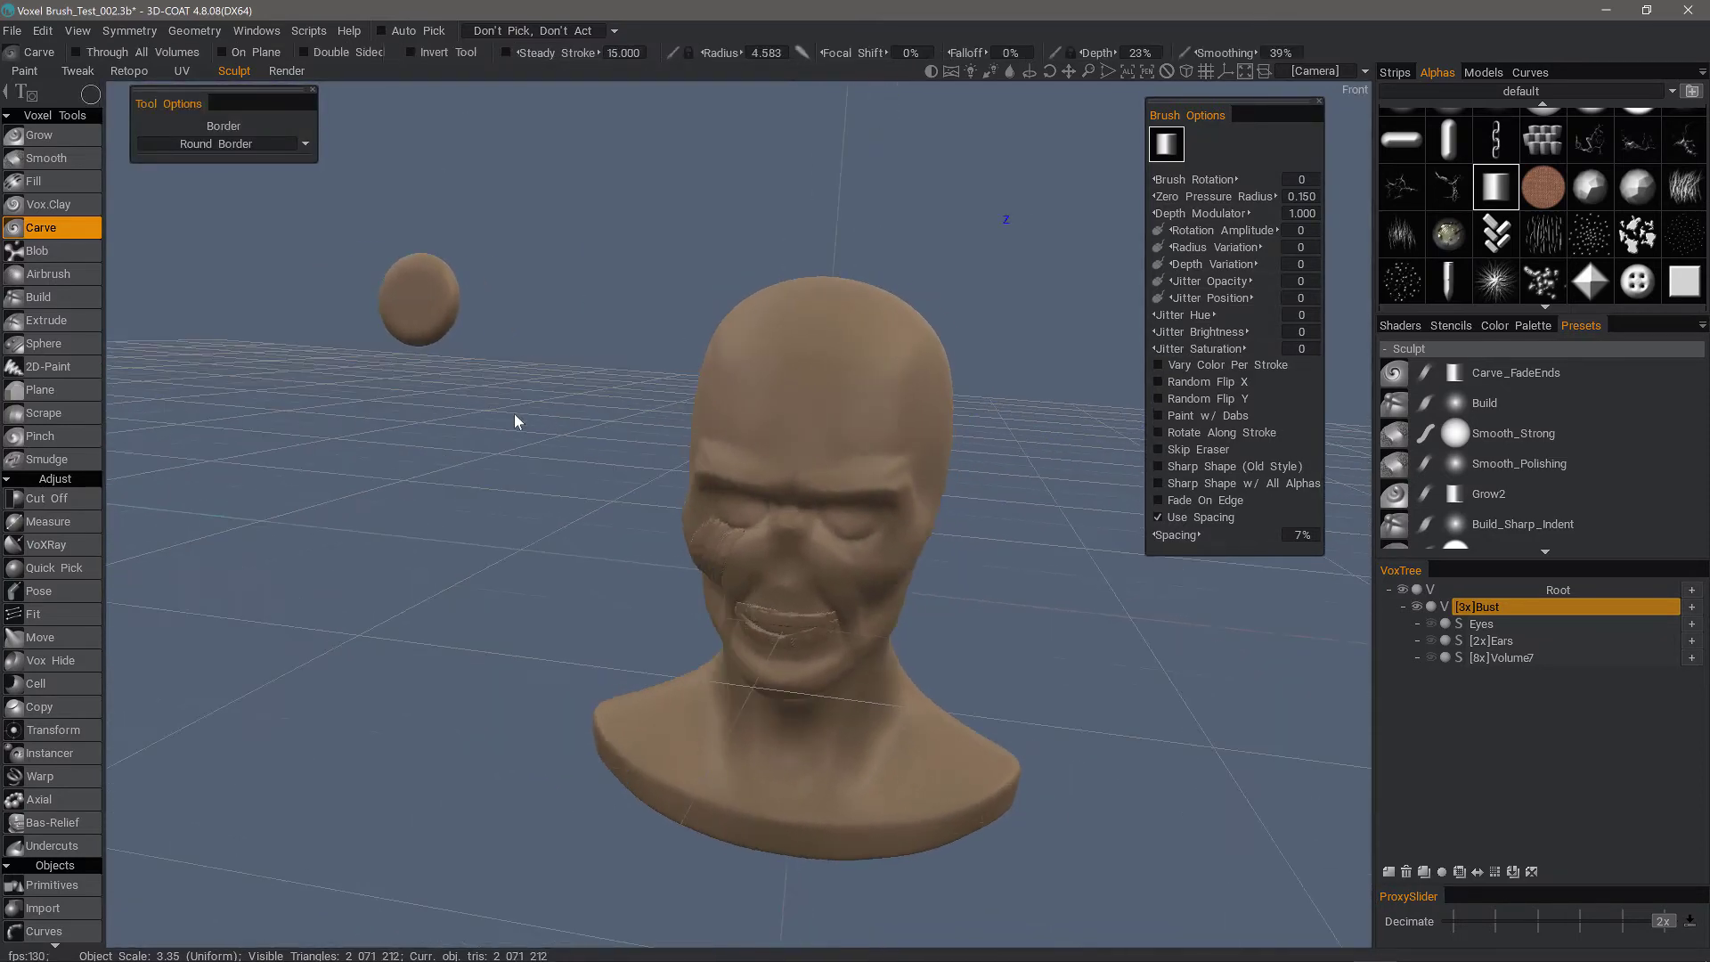
key("ctrl+z")
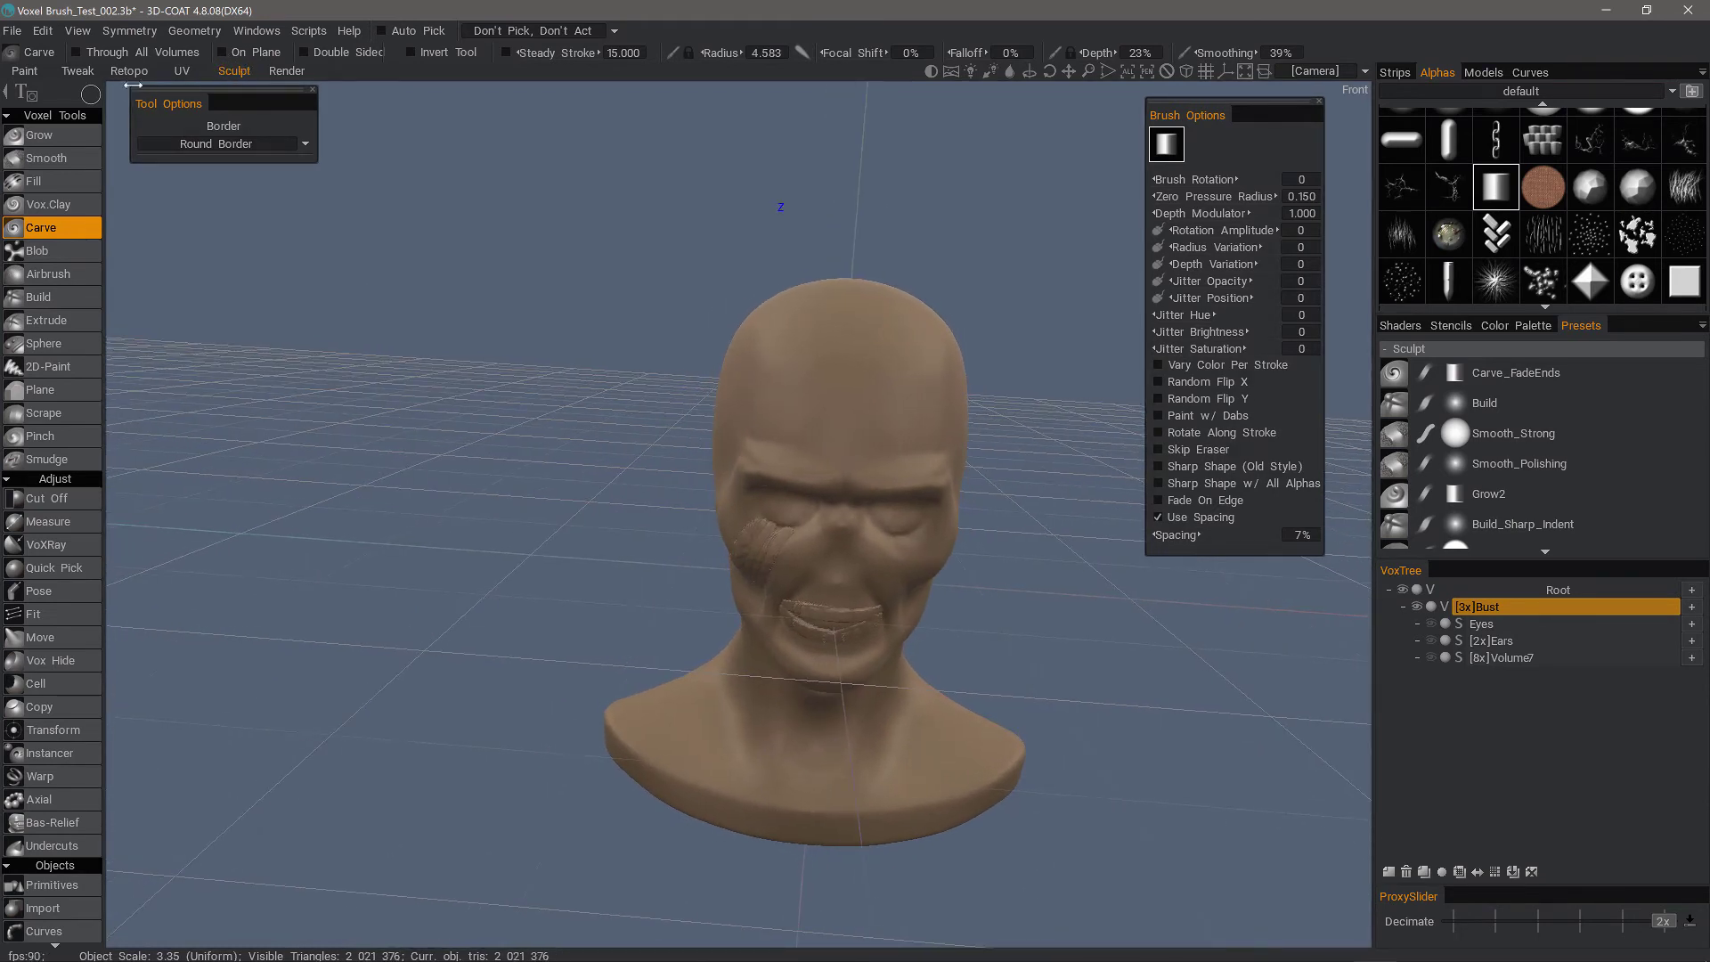
Constrain Carve to the XY plane with a freehand pen stroke mode and paint a curved stroke in the empty space beside the head.
mouse_move(92, 94)
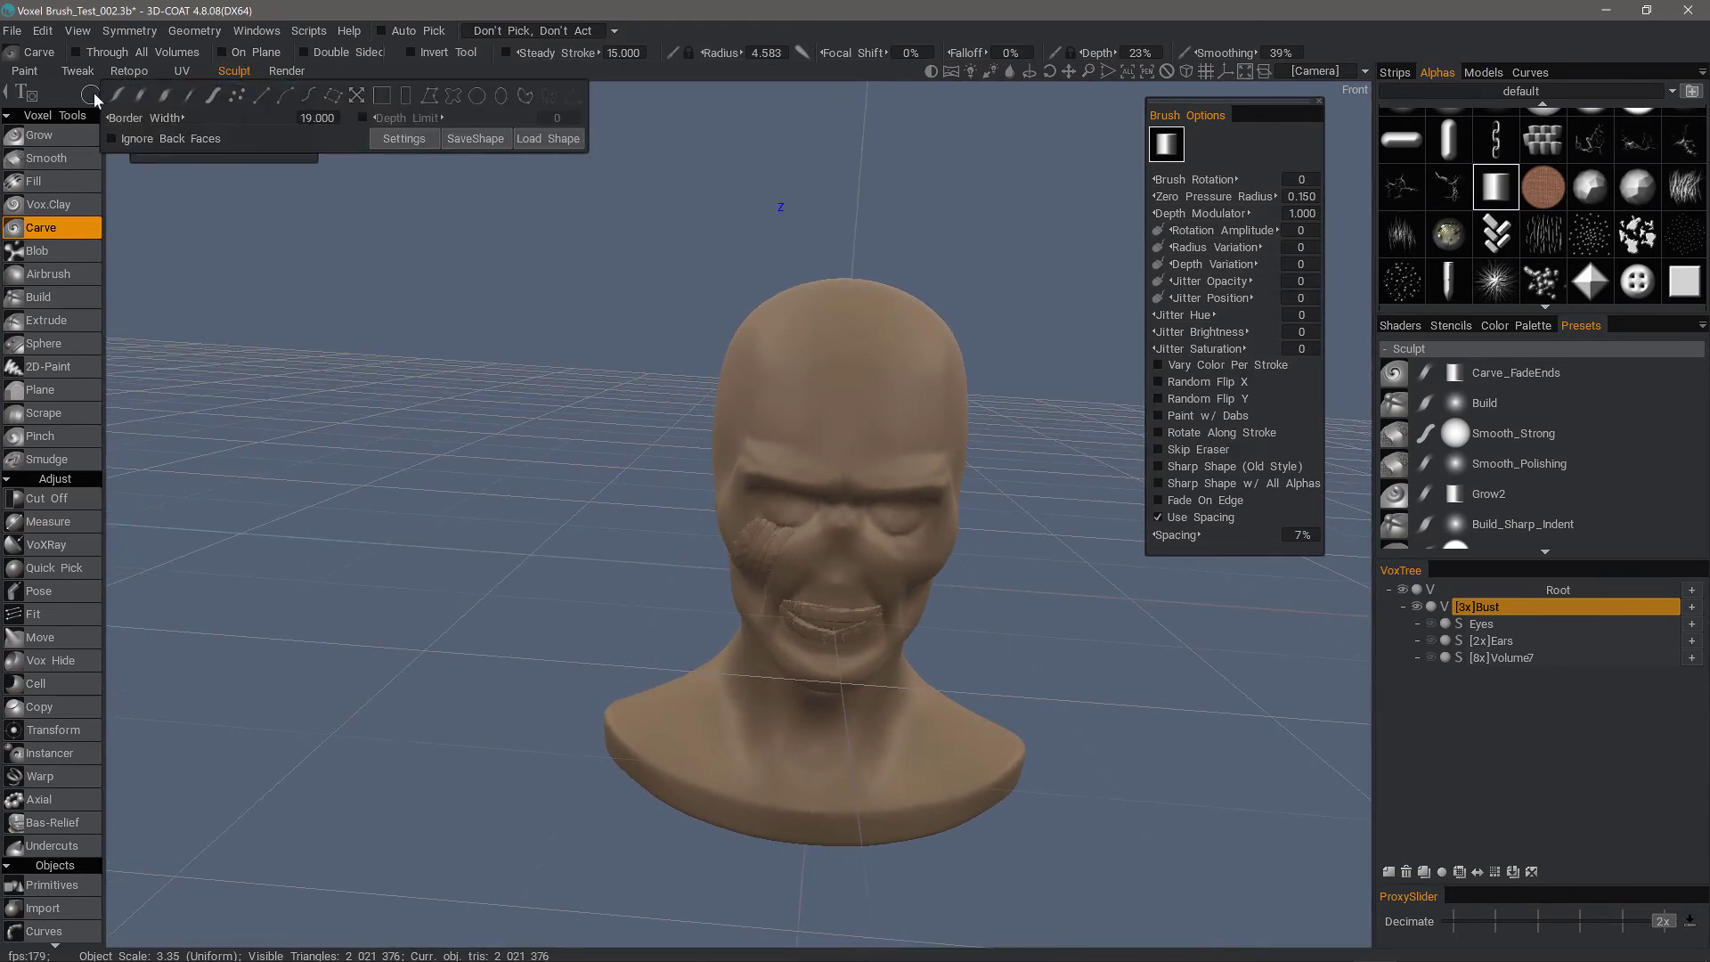
left_click(212, 97)
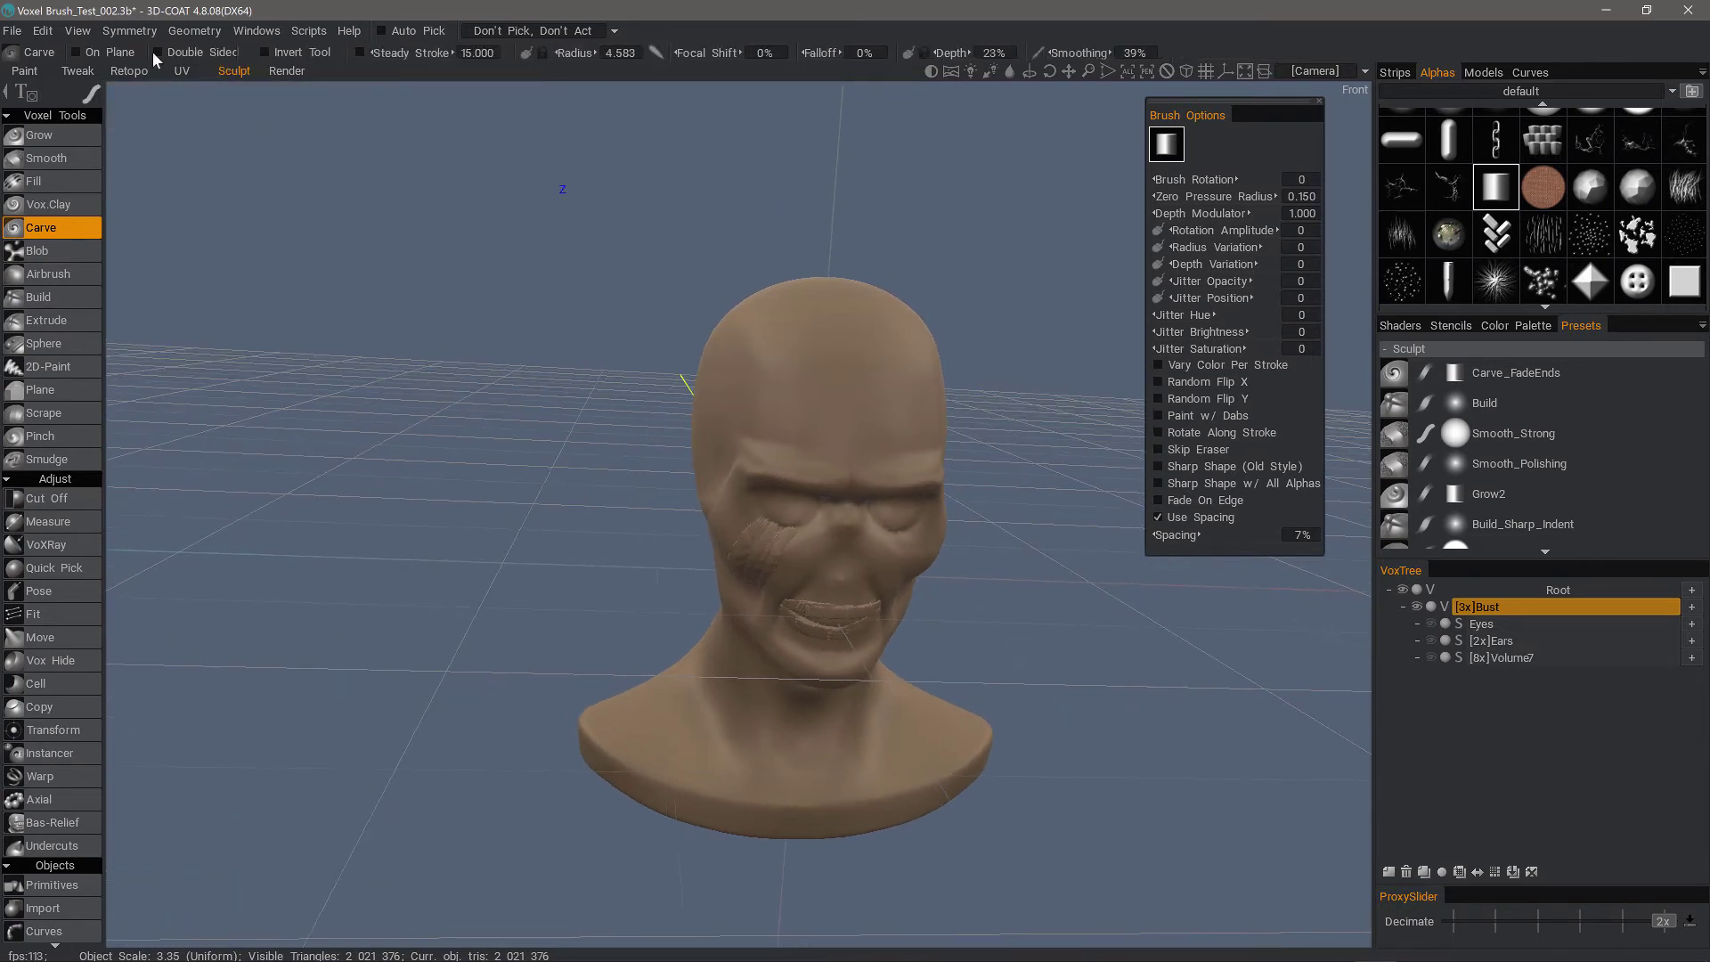
left_click(75, 52)
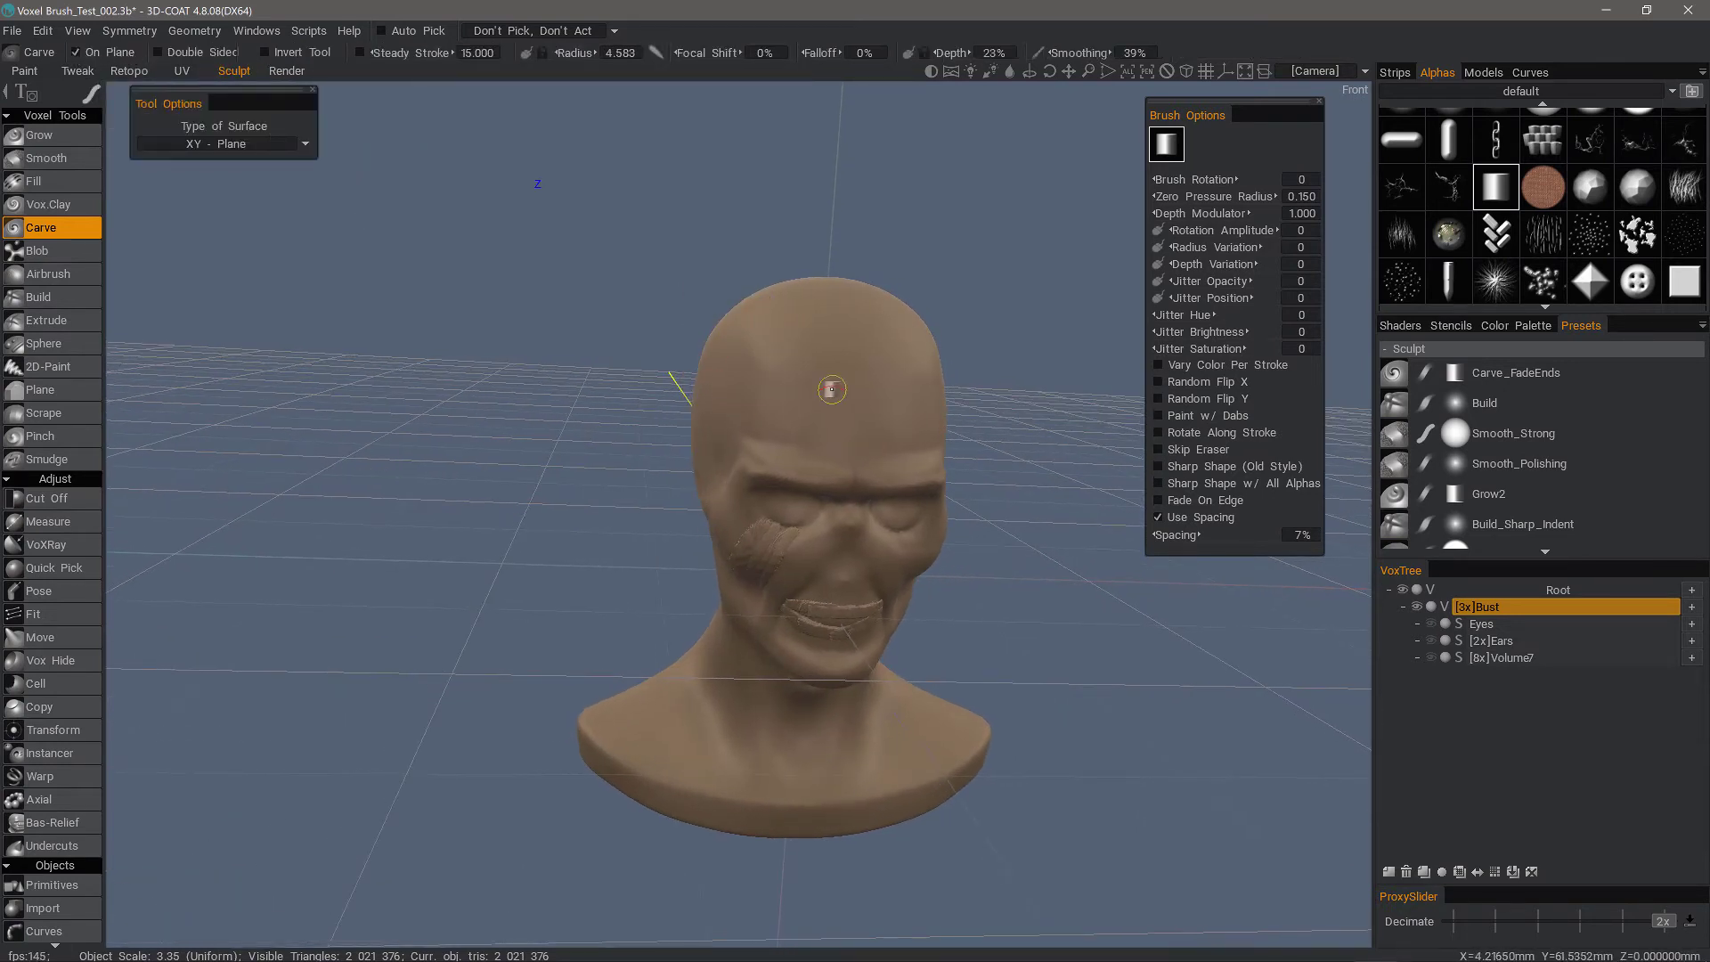
mouse_move(781, 383)
right_mouse_down()
mouse_move(805, 315)
mouse_move(704, 343)
mouse_move(805, 271)
right_mouse_up()
left_click(192, 144)
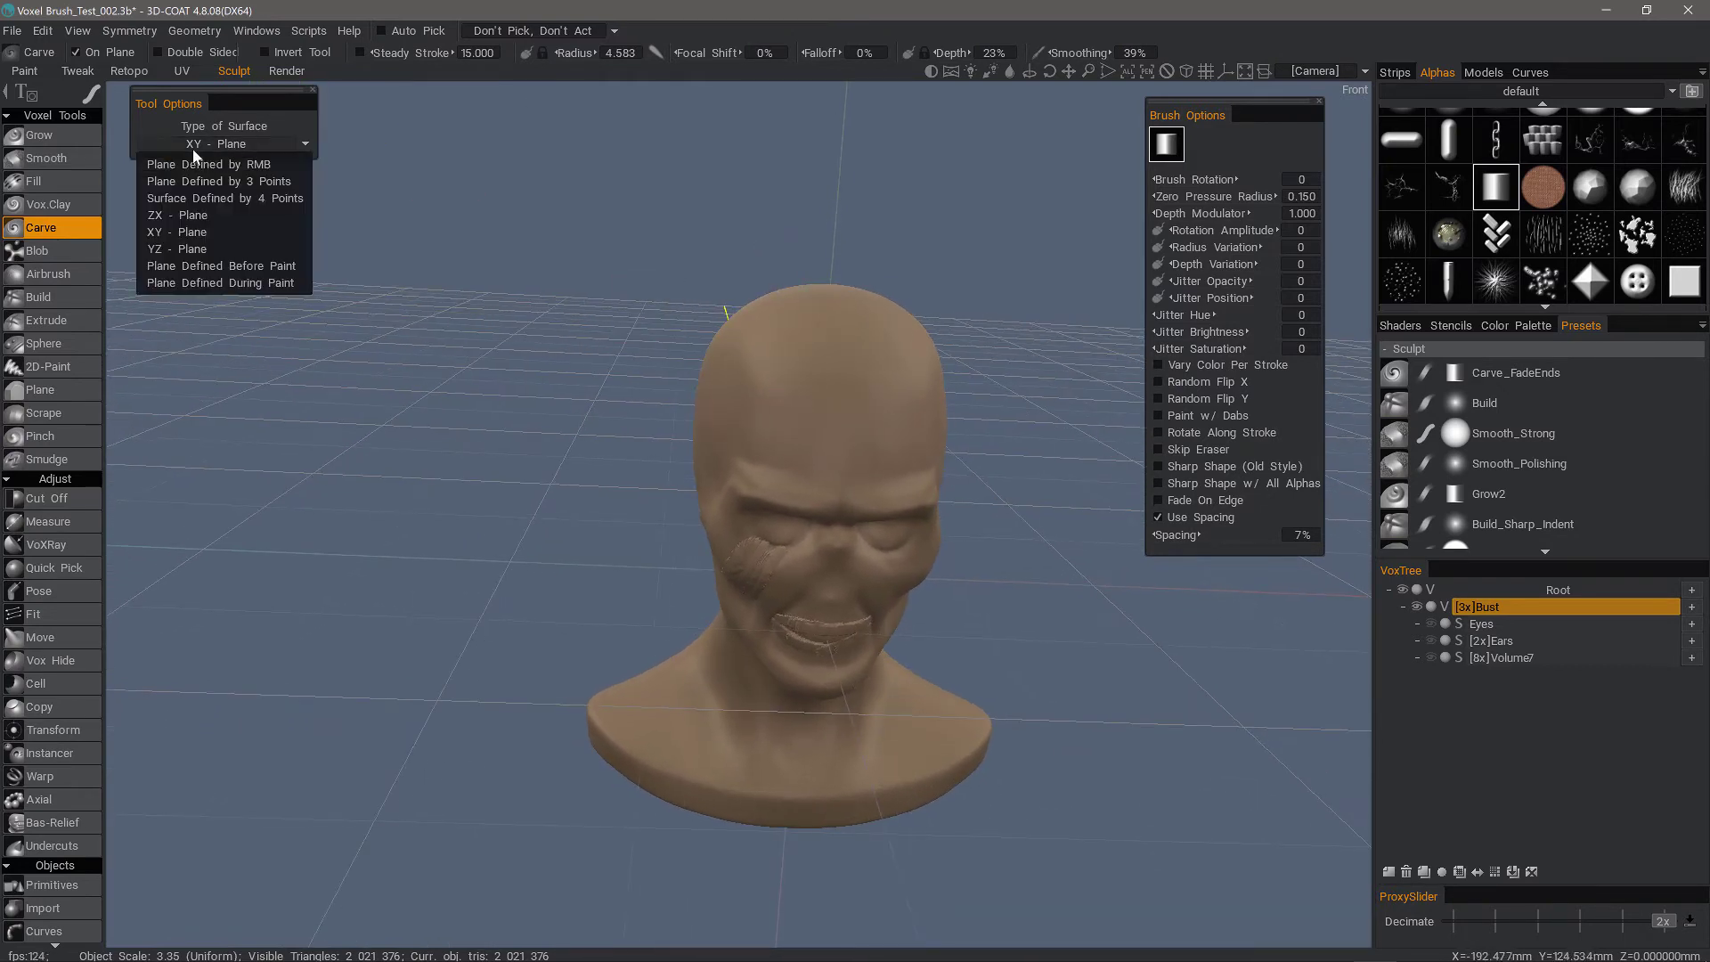
left_click(182, 237)
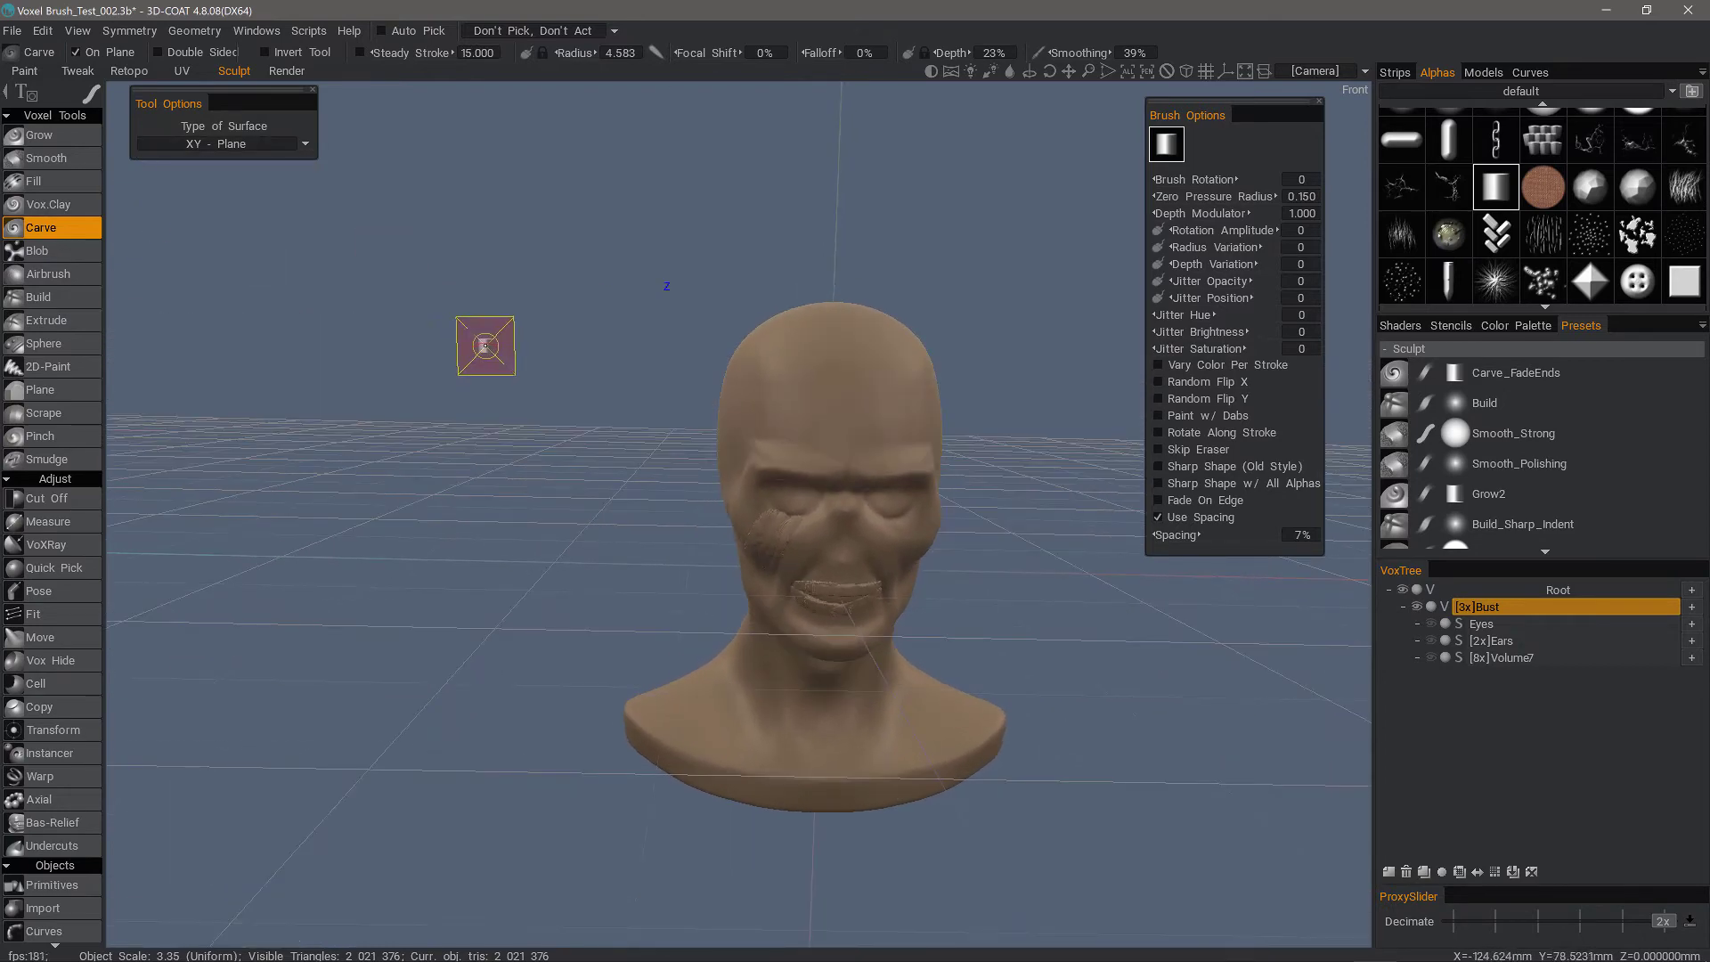
mouse_move(485, 346)
left_mouse_down()
mouse_move(382, 339)
mouse_move(526, 228)
mouse_move(382, 213)
mouse_move(361, 236)
left_mouse_up()
Inspect the planar stroke's alignment with the bust in orthographic projection from the right and front views.
mouse_move(360, 236)
right_mouse_down()
mouse_move(340, 319)
mouse_move(381, 350)
mouse_move(374, 404)
mouse_move(405, 359)
mouse_move(465, 455)
right_mouse_up()
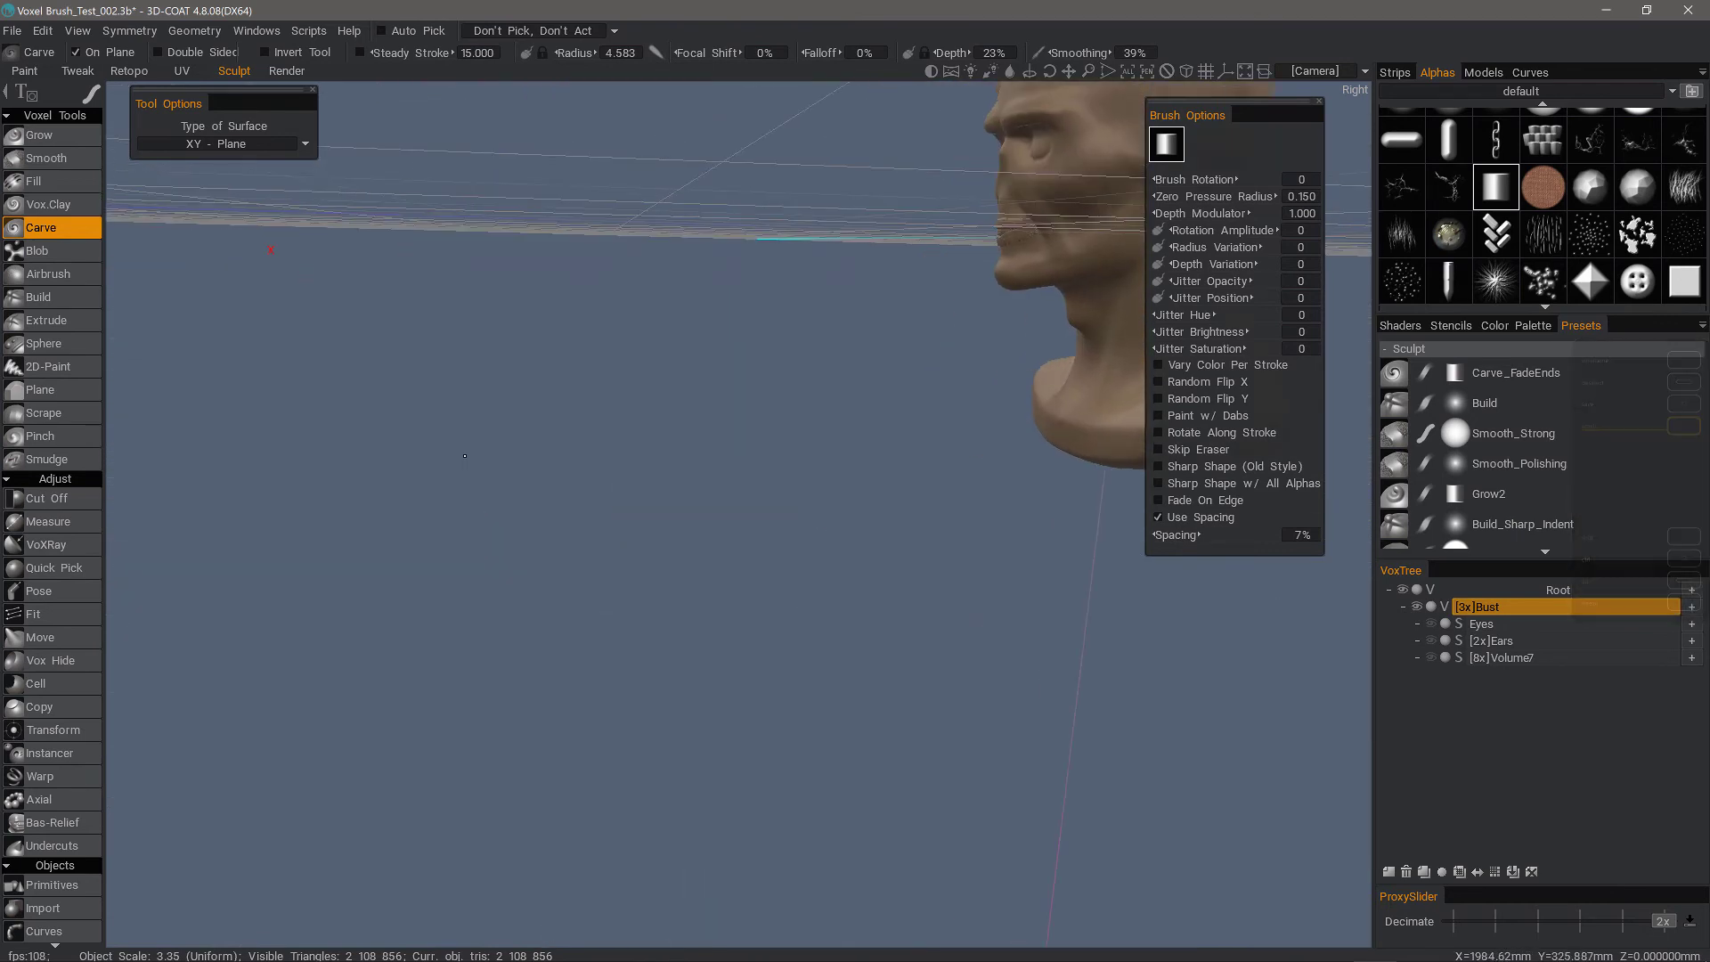
right_click_drag(799, 492, 747, 495)
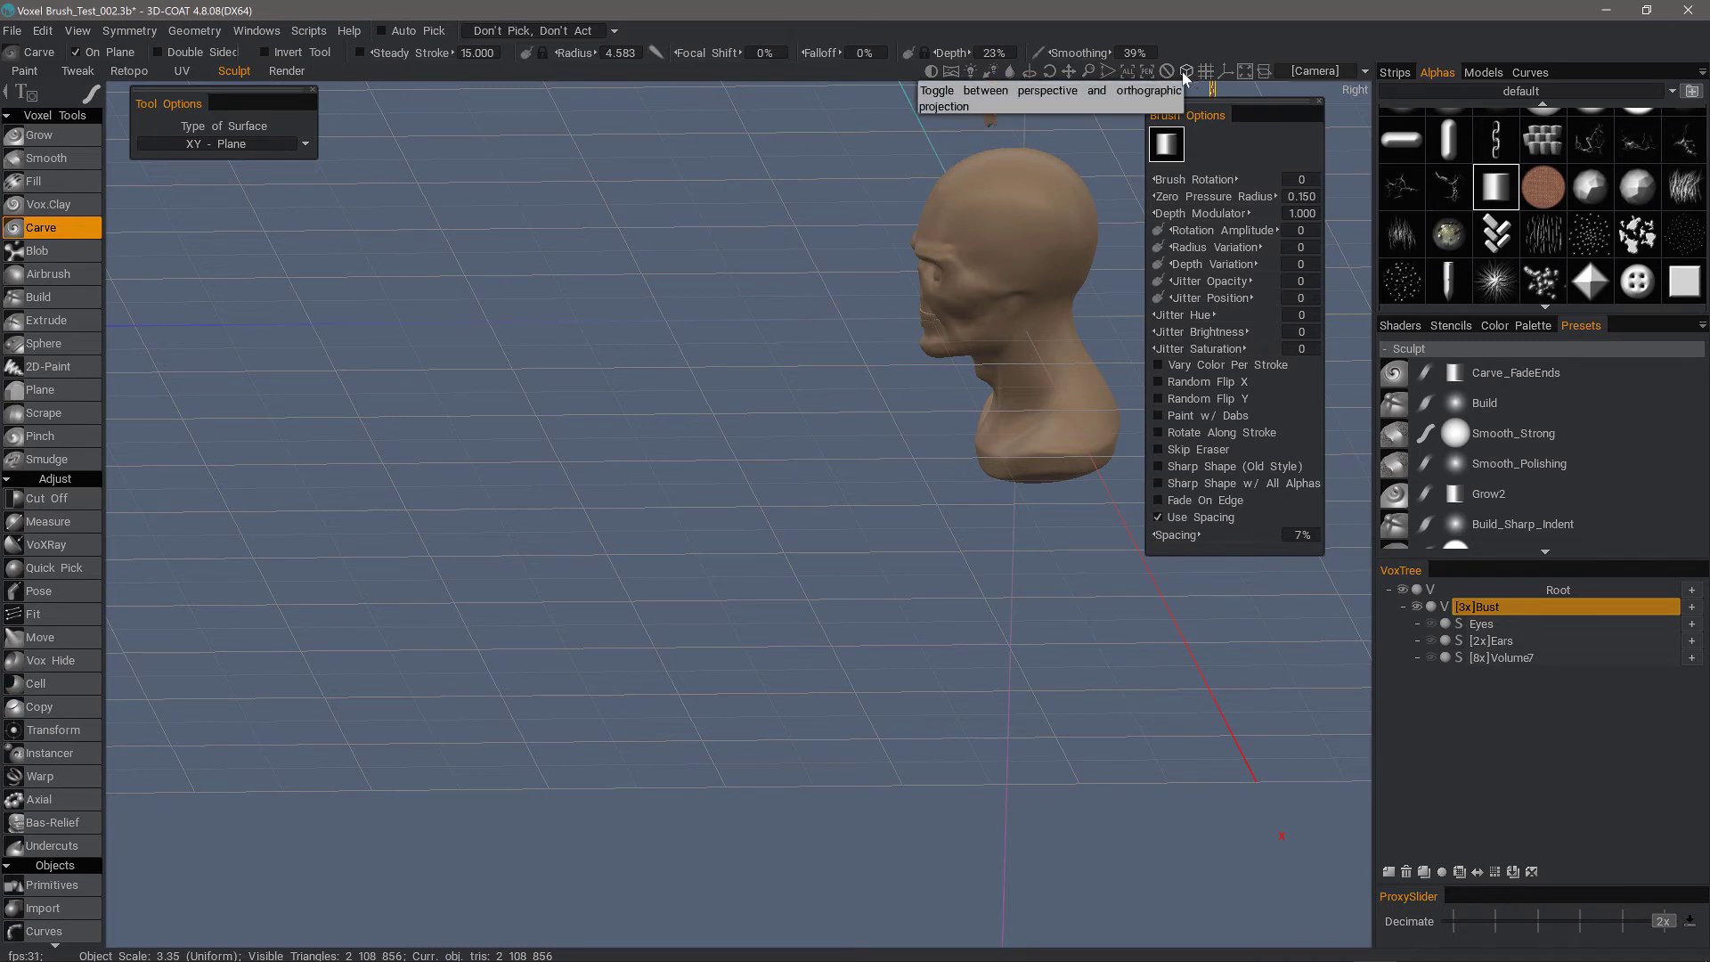
key("KP_6")
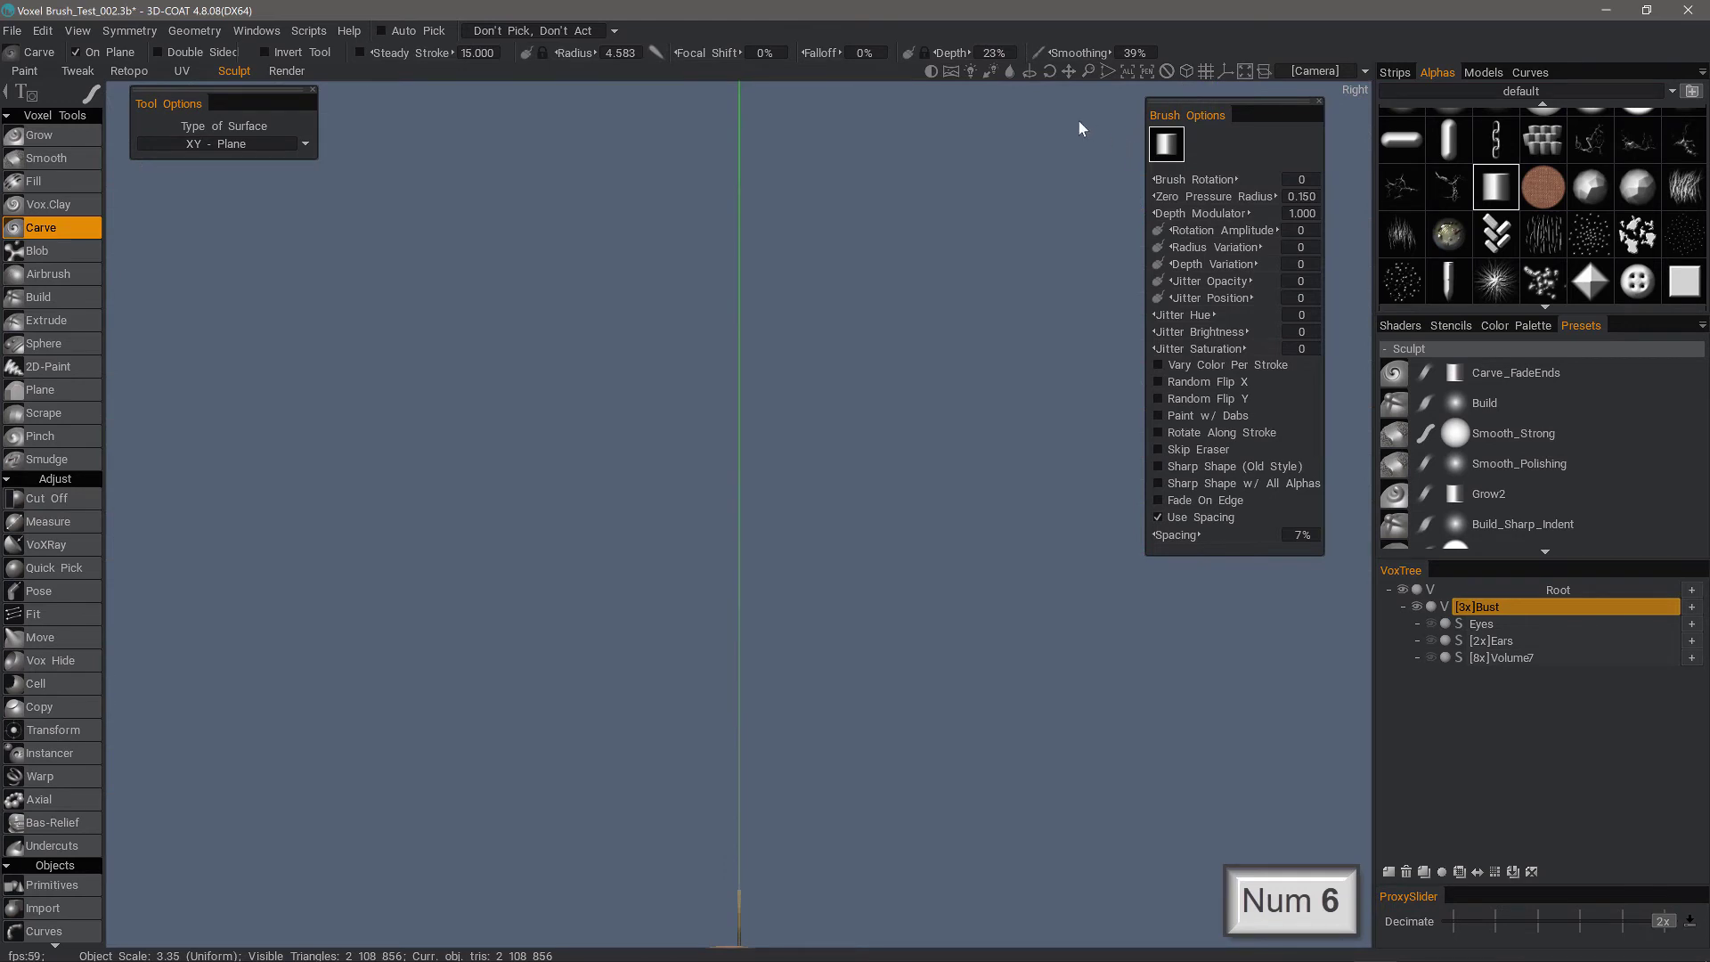
left_click(1127, 71)
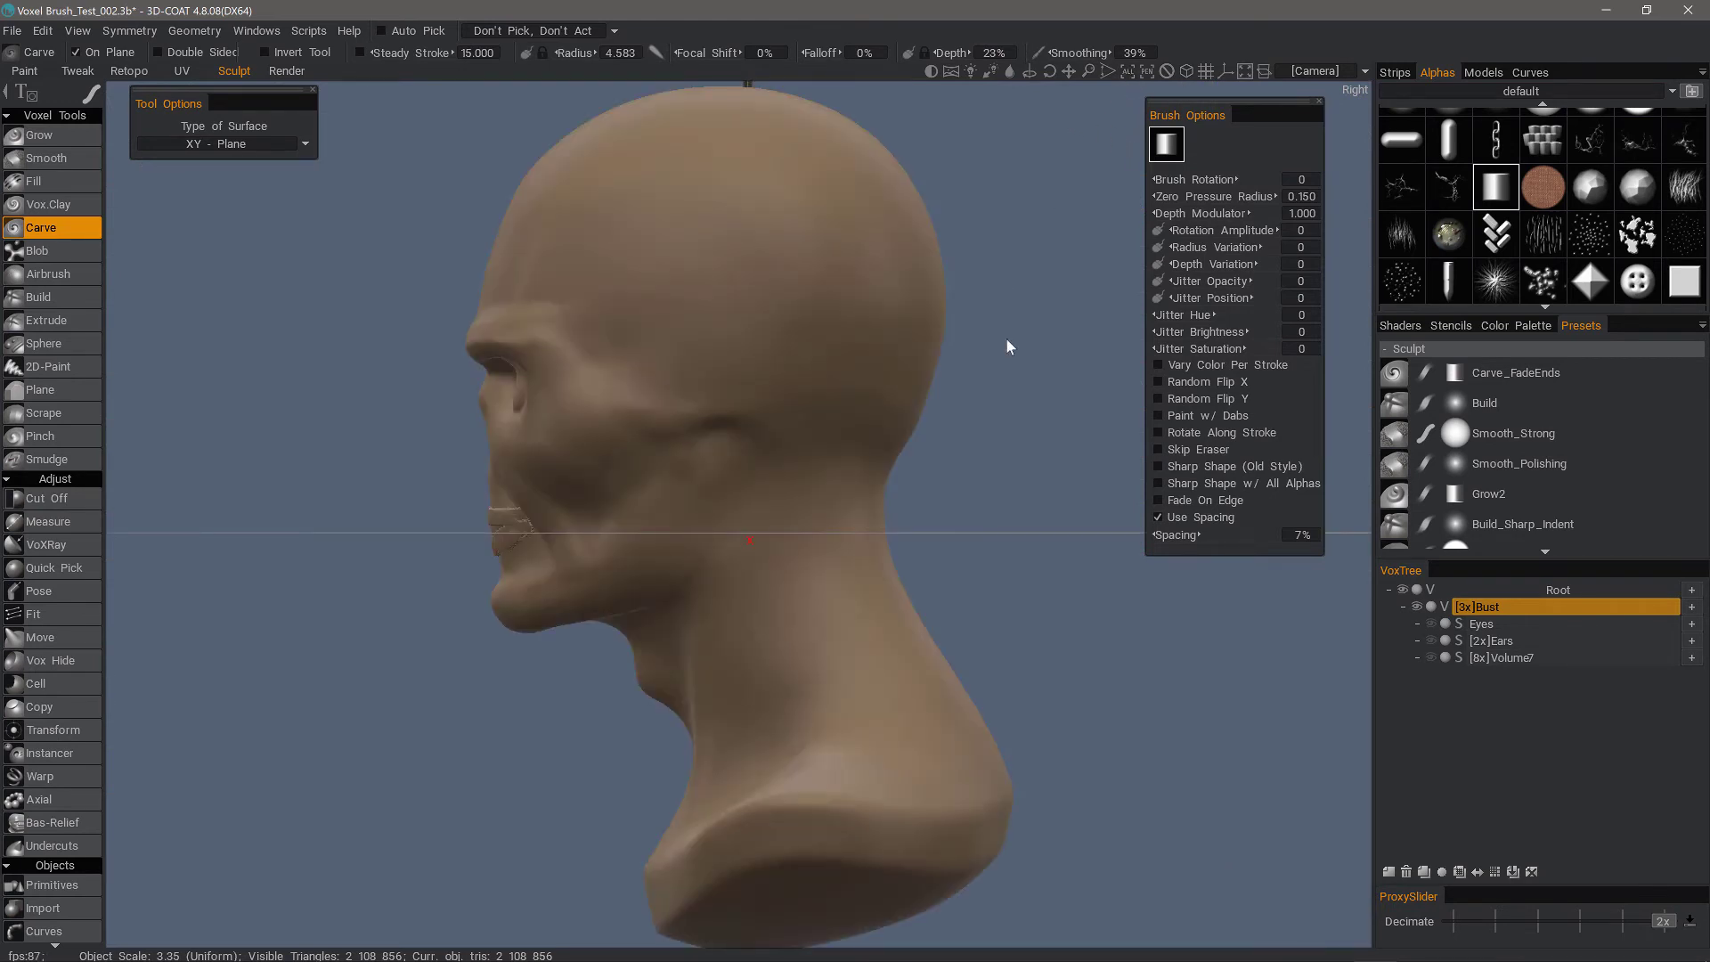
right_click_drag(1007, 340, 806, 305)
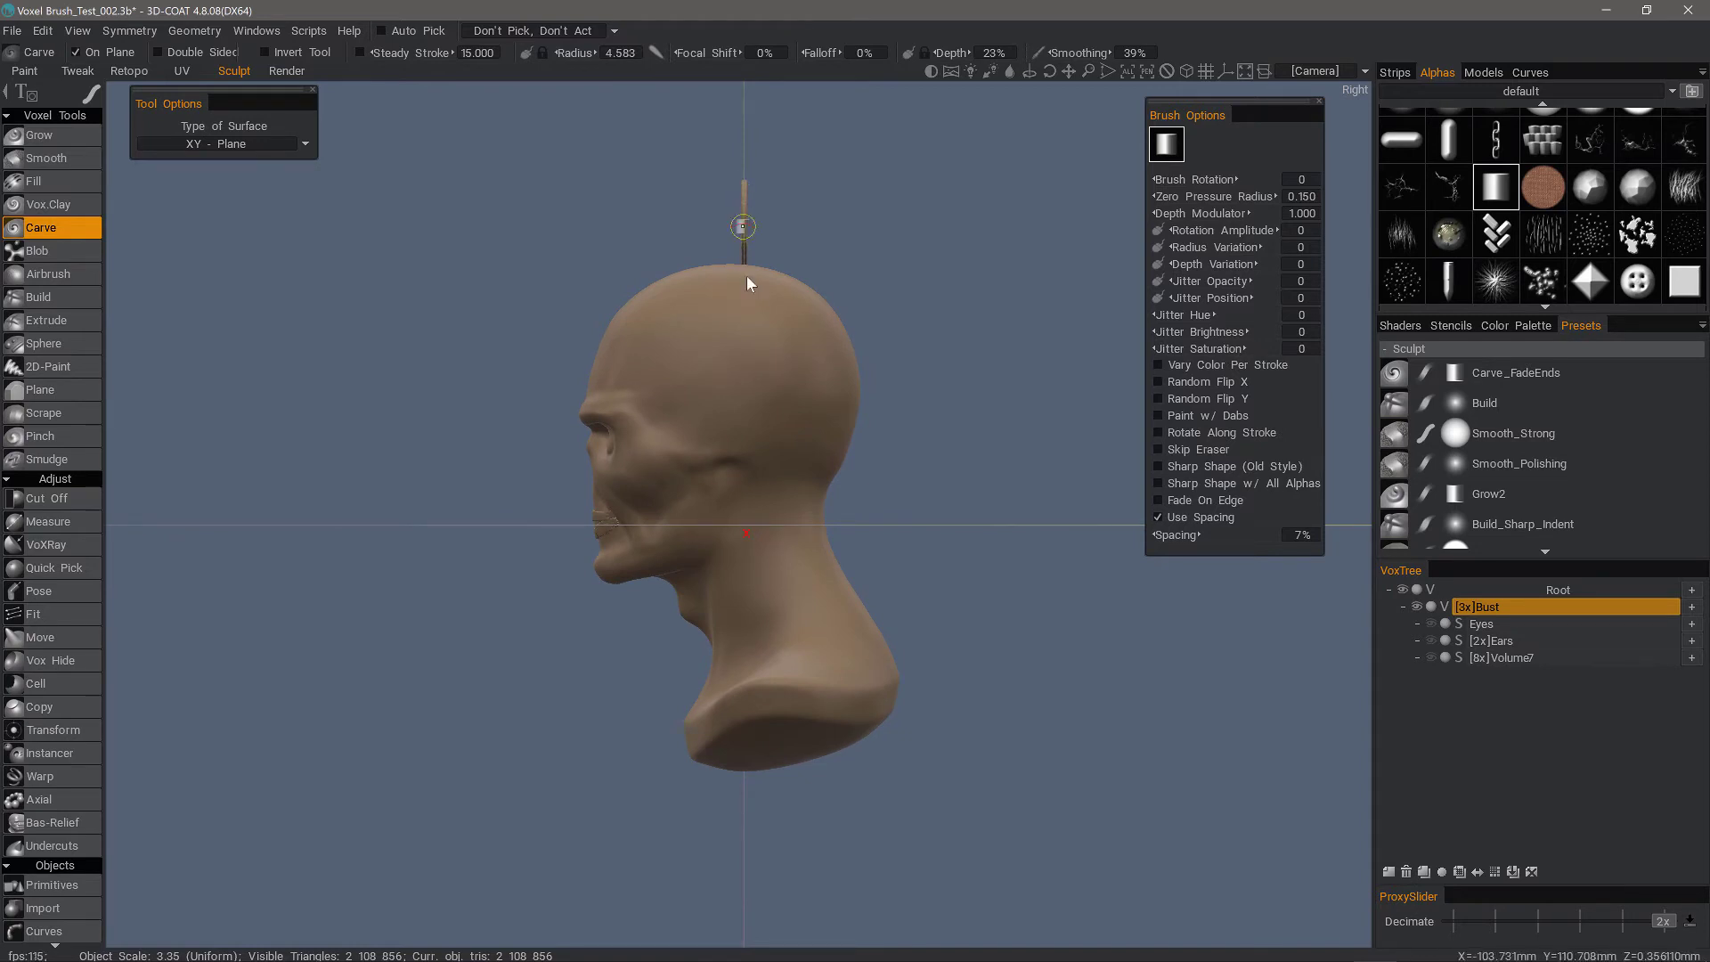
key("KP_2")
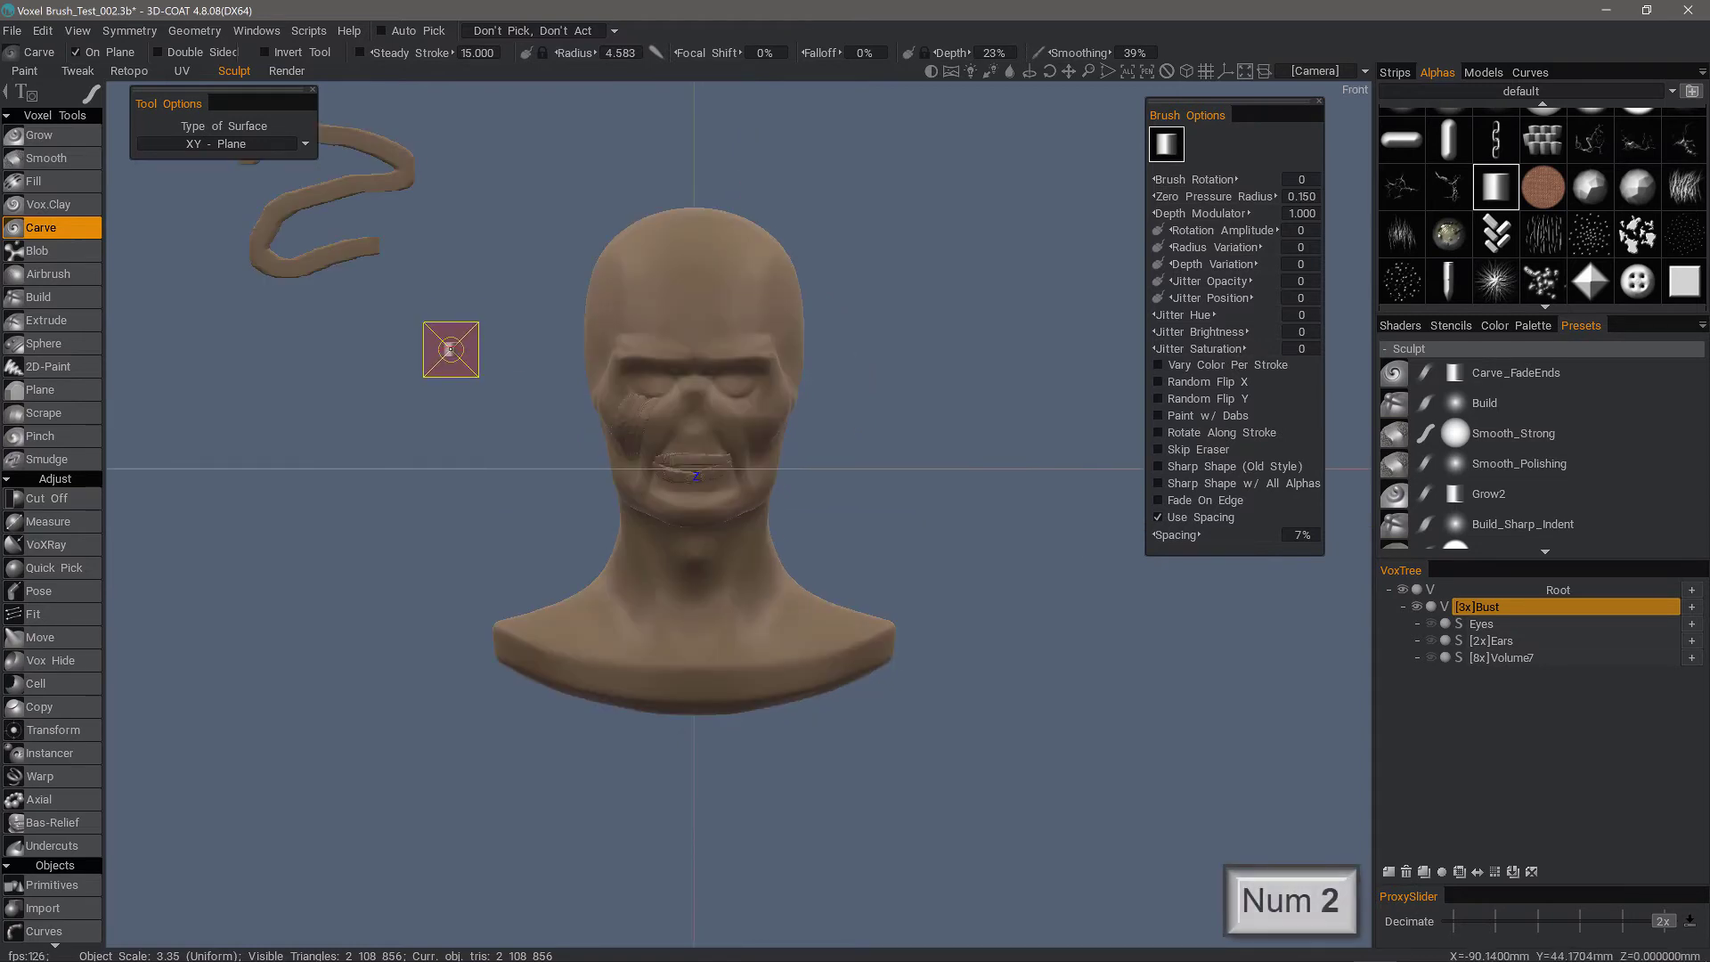
Show the 3D grid on the XY plane and enable Snap to 3D Grid.
left_click(76, 32)
mouse_move(199, 365)
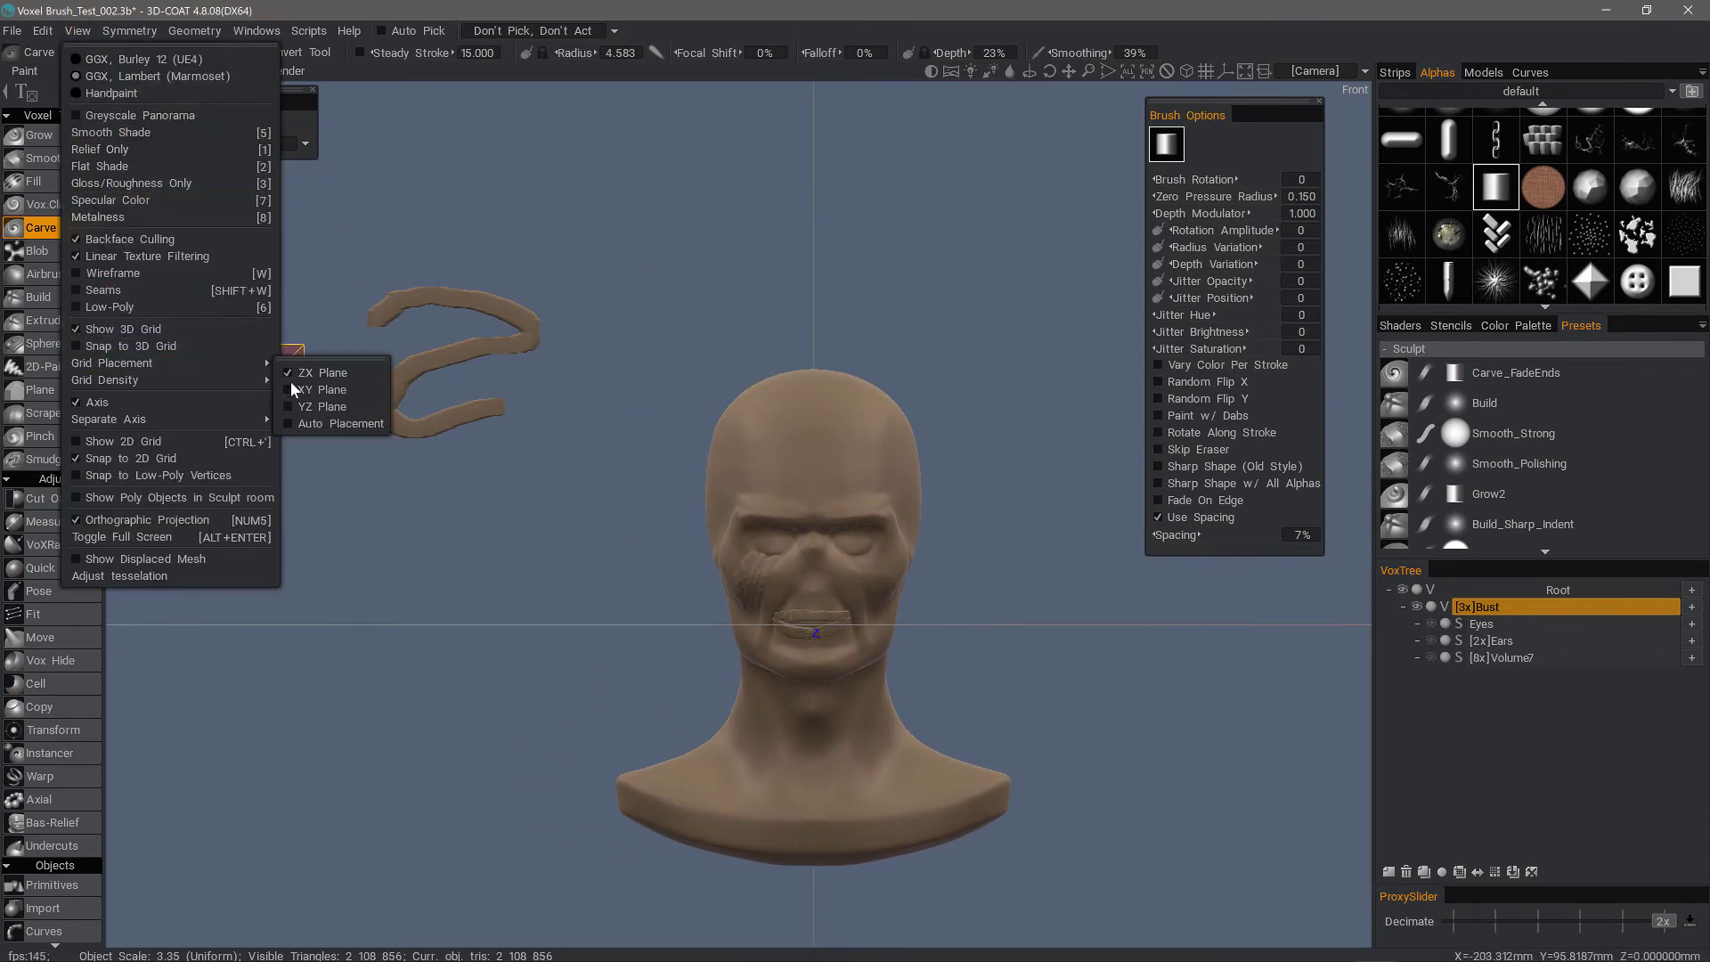
left_click(317, 389)
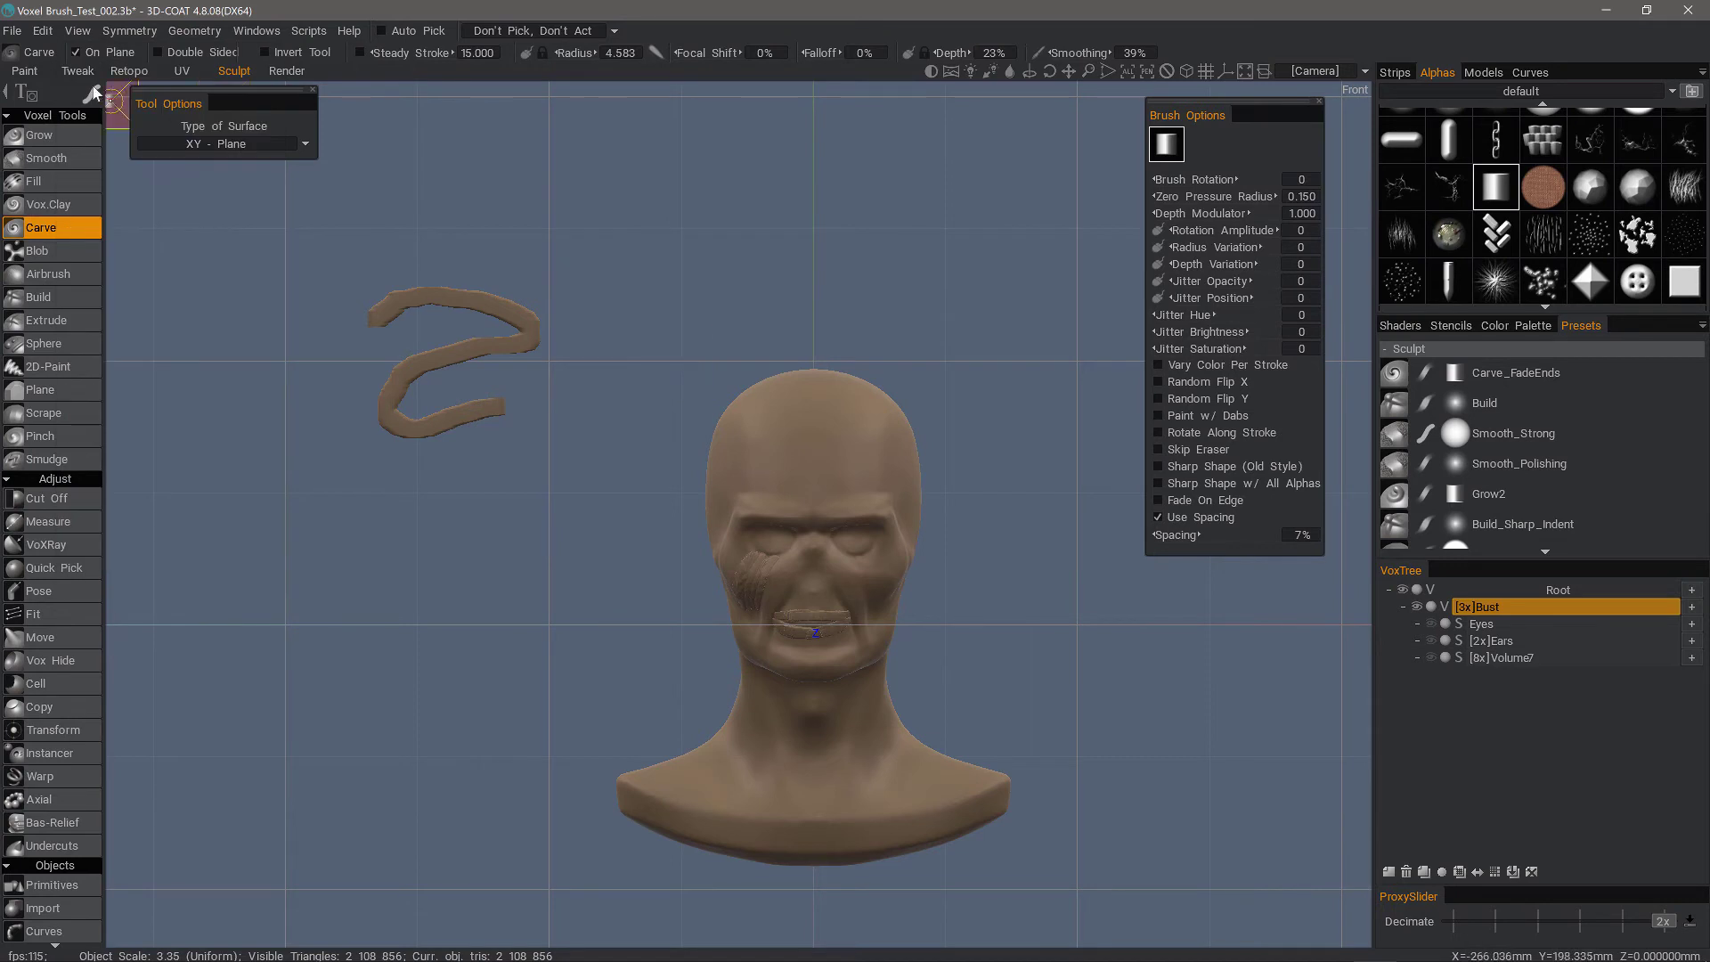
left_click(76, 31)
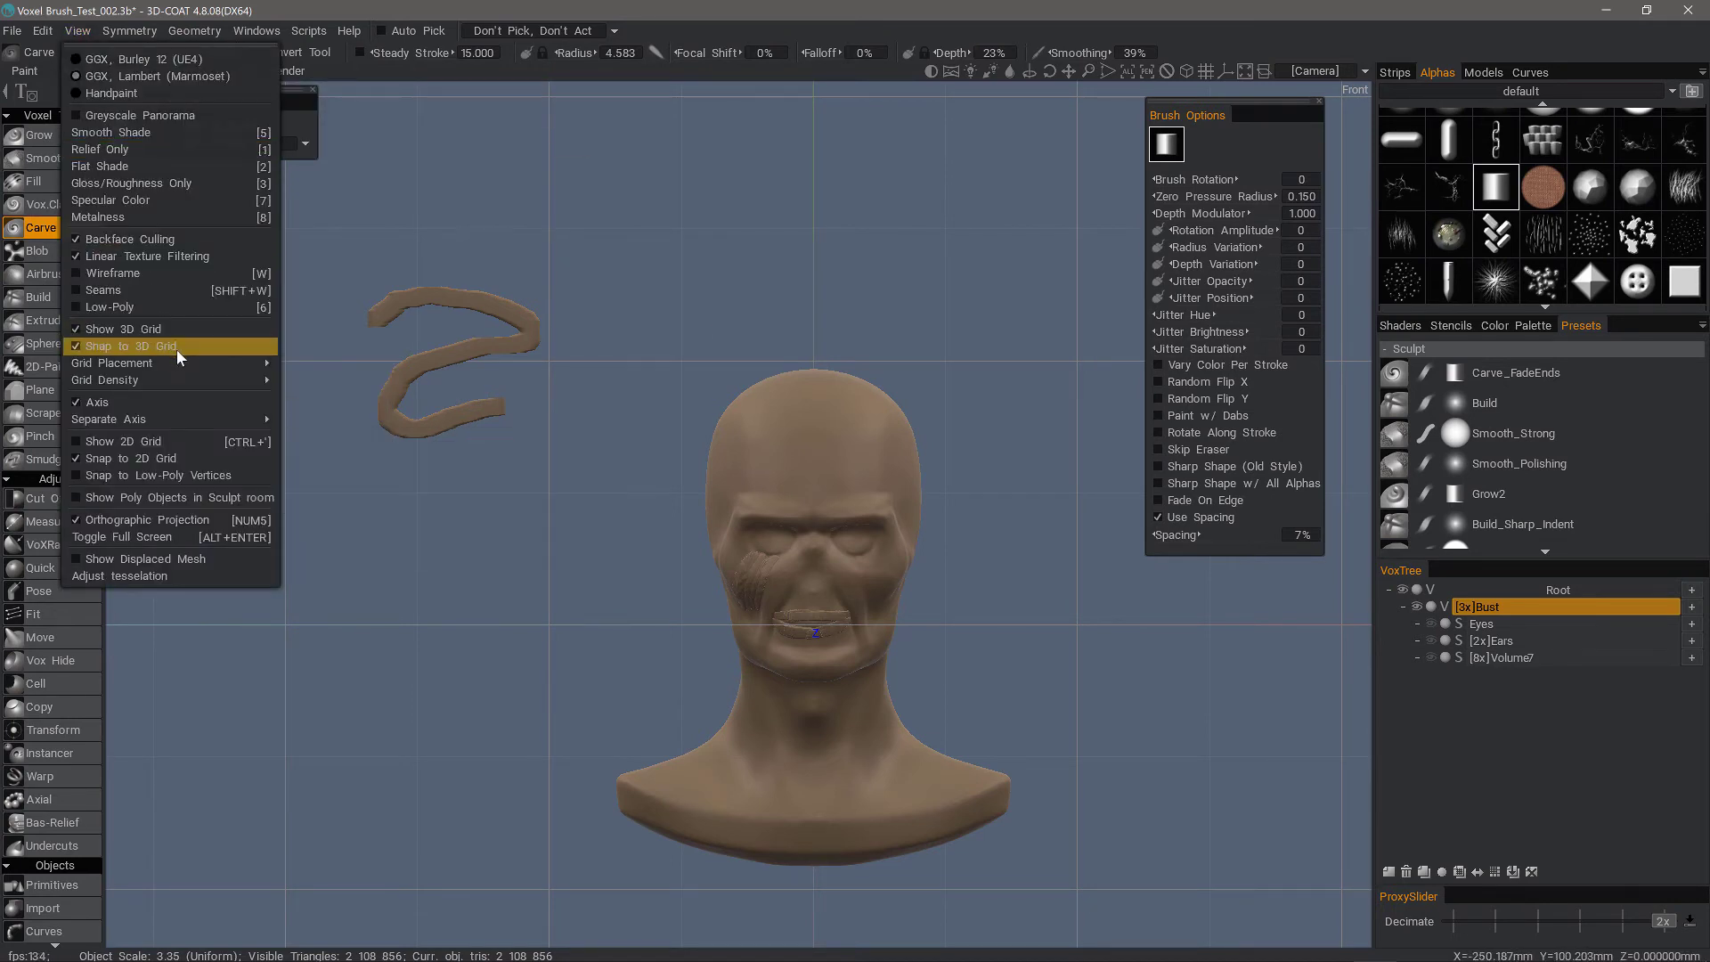
left_click(550, 491)
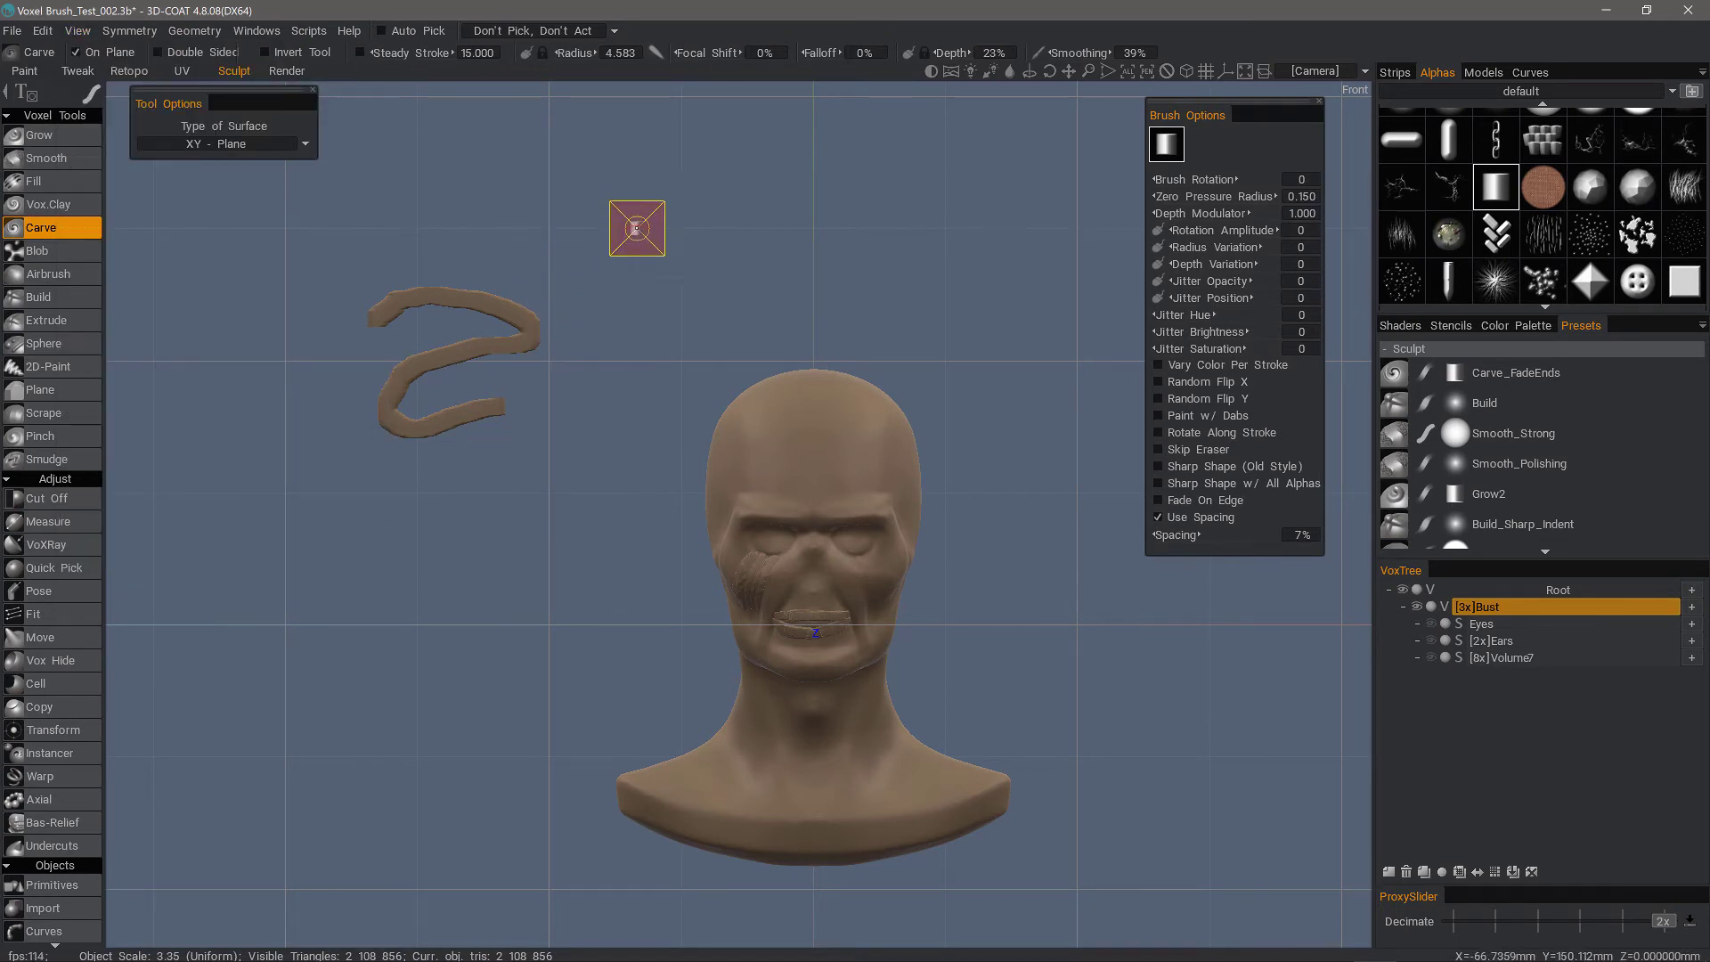
Carve a straight horizontal bar above the head, with single dabs above and below it and a freehand horizontal stroke over its left half.
left_click_drag(680, 229, 1081, 229)
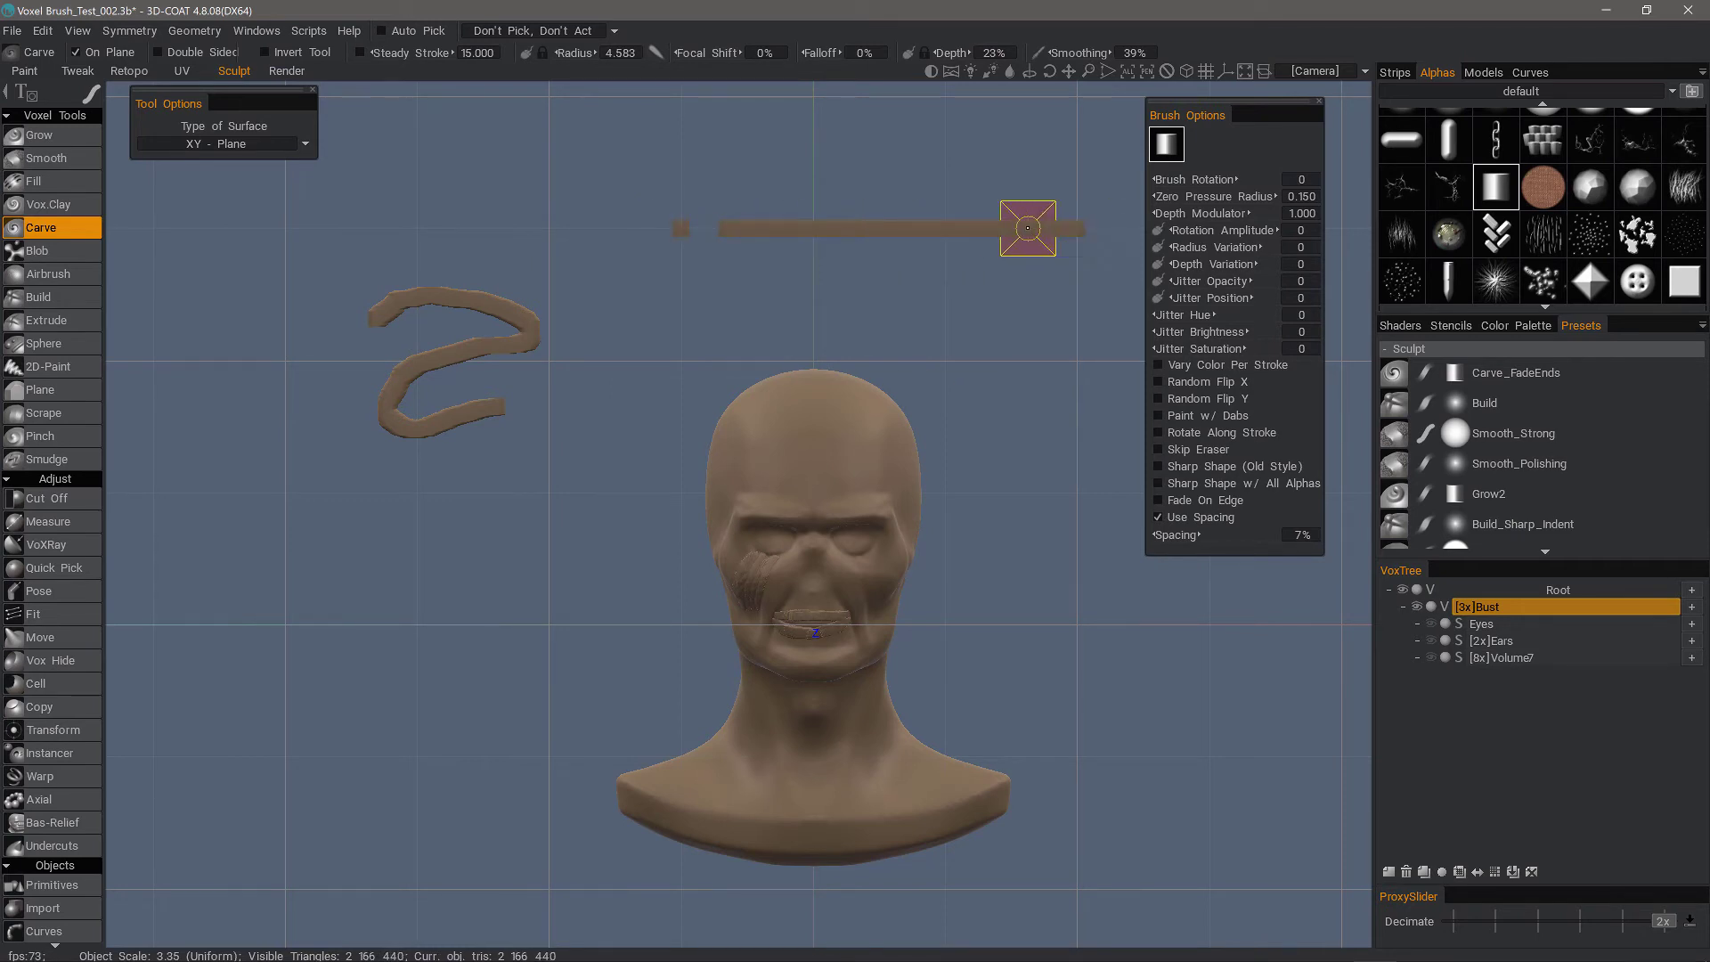
left_click_drag(680, 228, 492, 229)
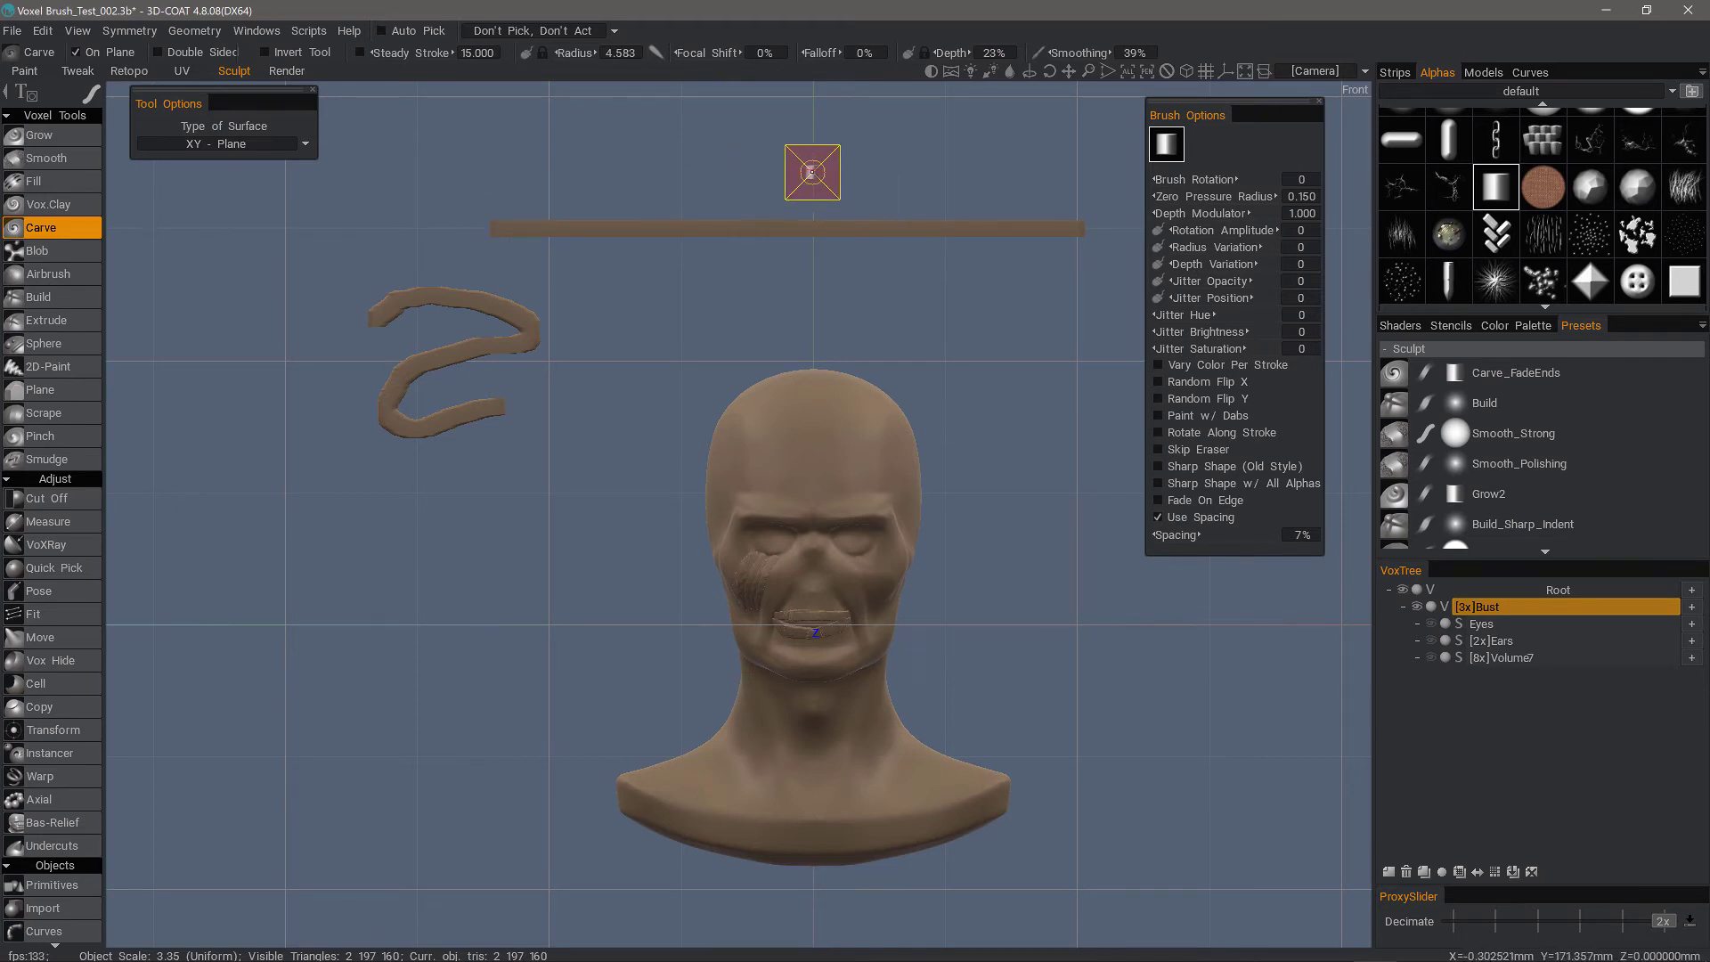
left_click(812, 157)
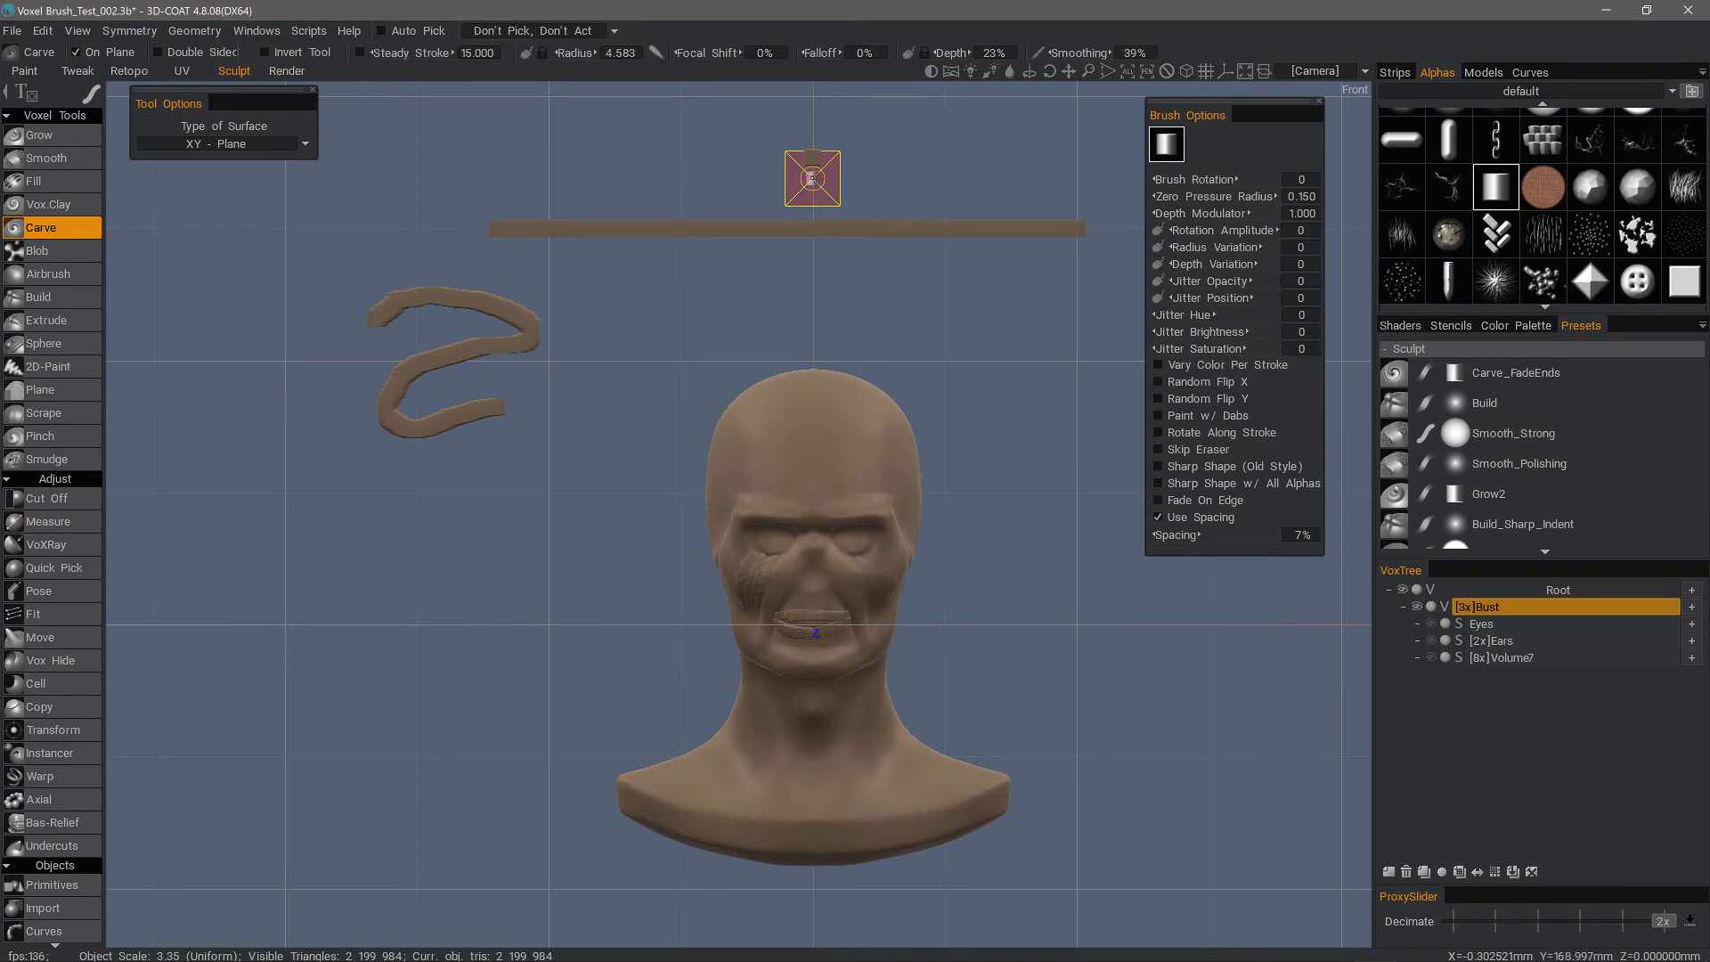
left_click(811, 300)
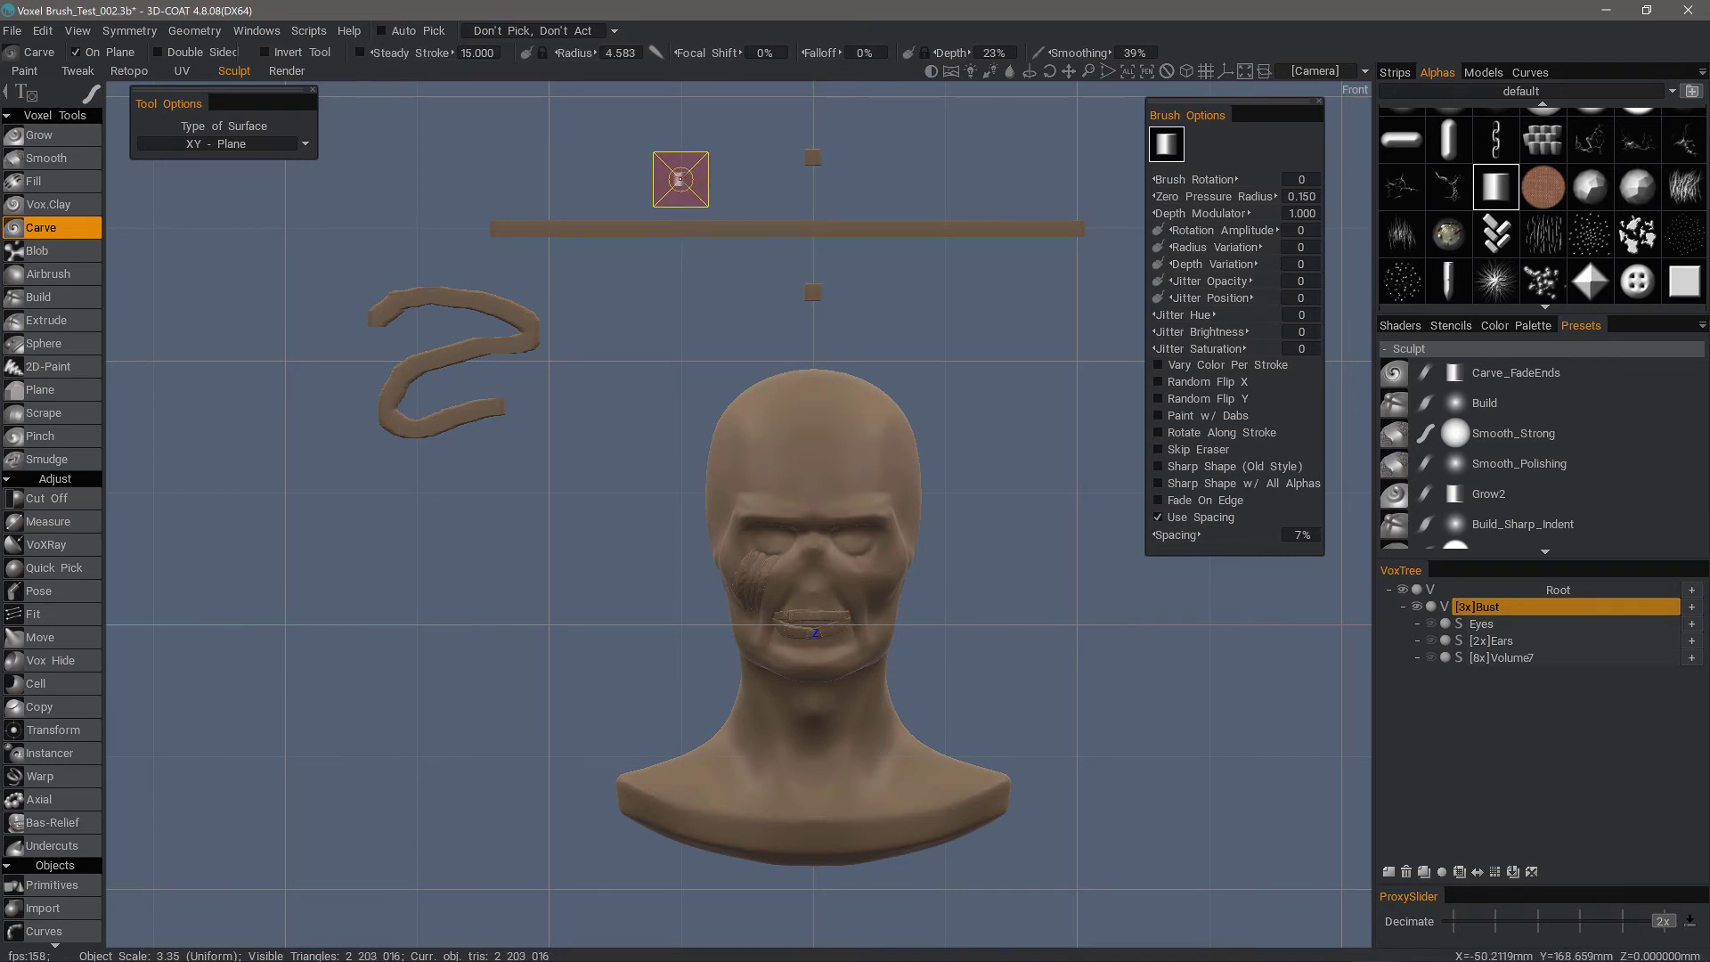
left_click_drag(811, 184, 417, 182)
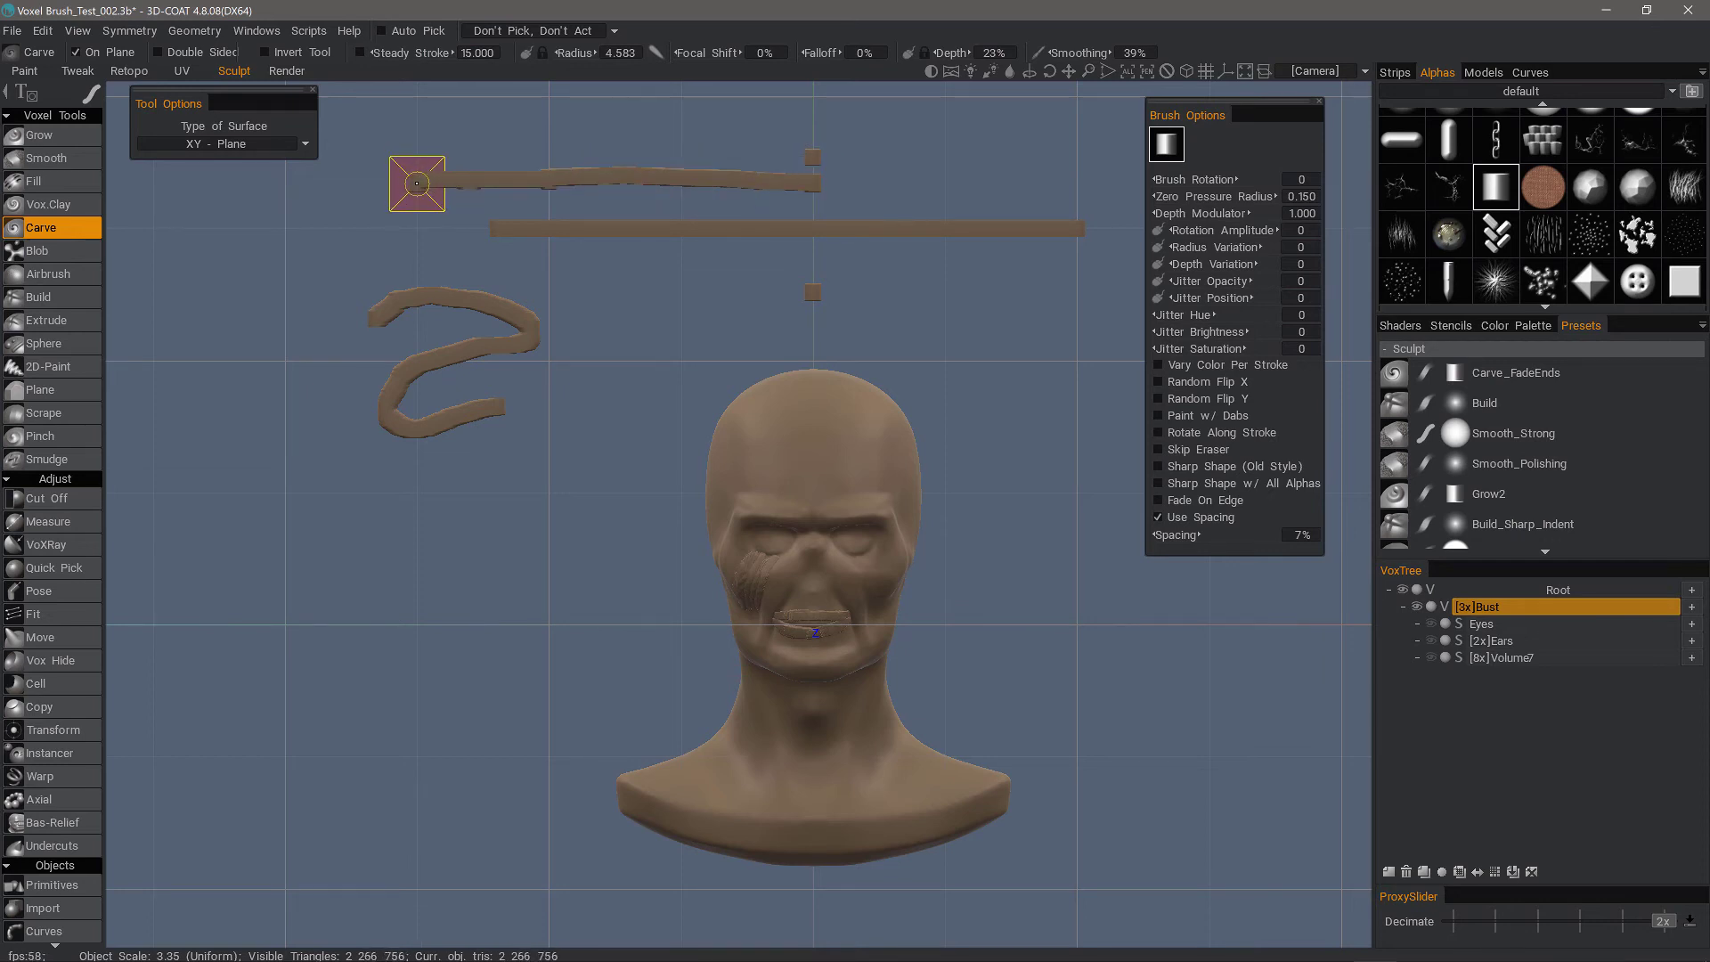
Turn off the XY plane in the 3D grid placement and review the Snap to 3D Grid setting.
mouse_move(610, 253)
left_mouse_down("alt")
mouse_move(618, 360)
mouse_move(702, 363)
left_mouse_up("alt")
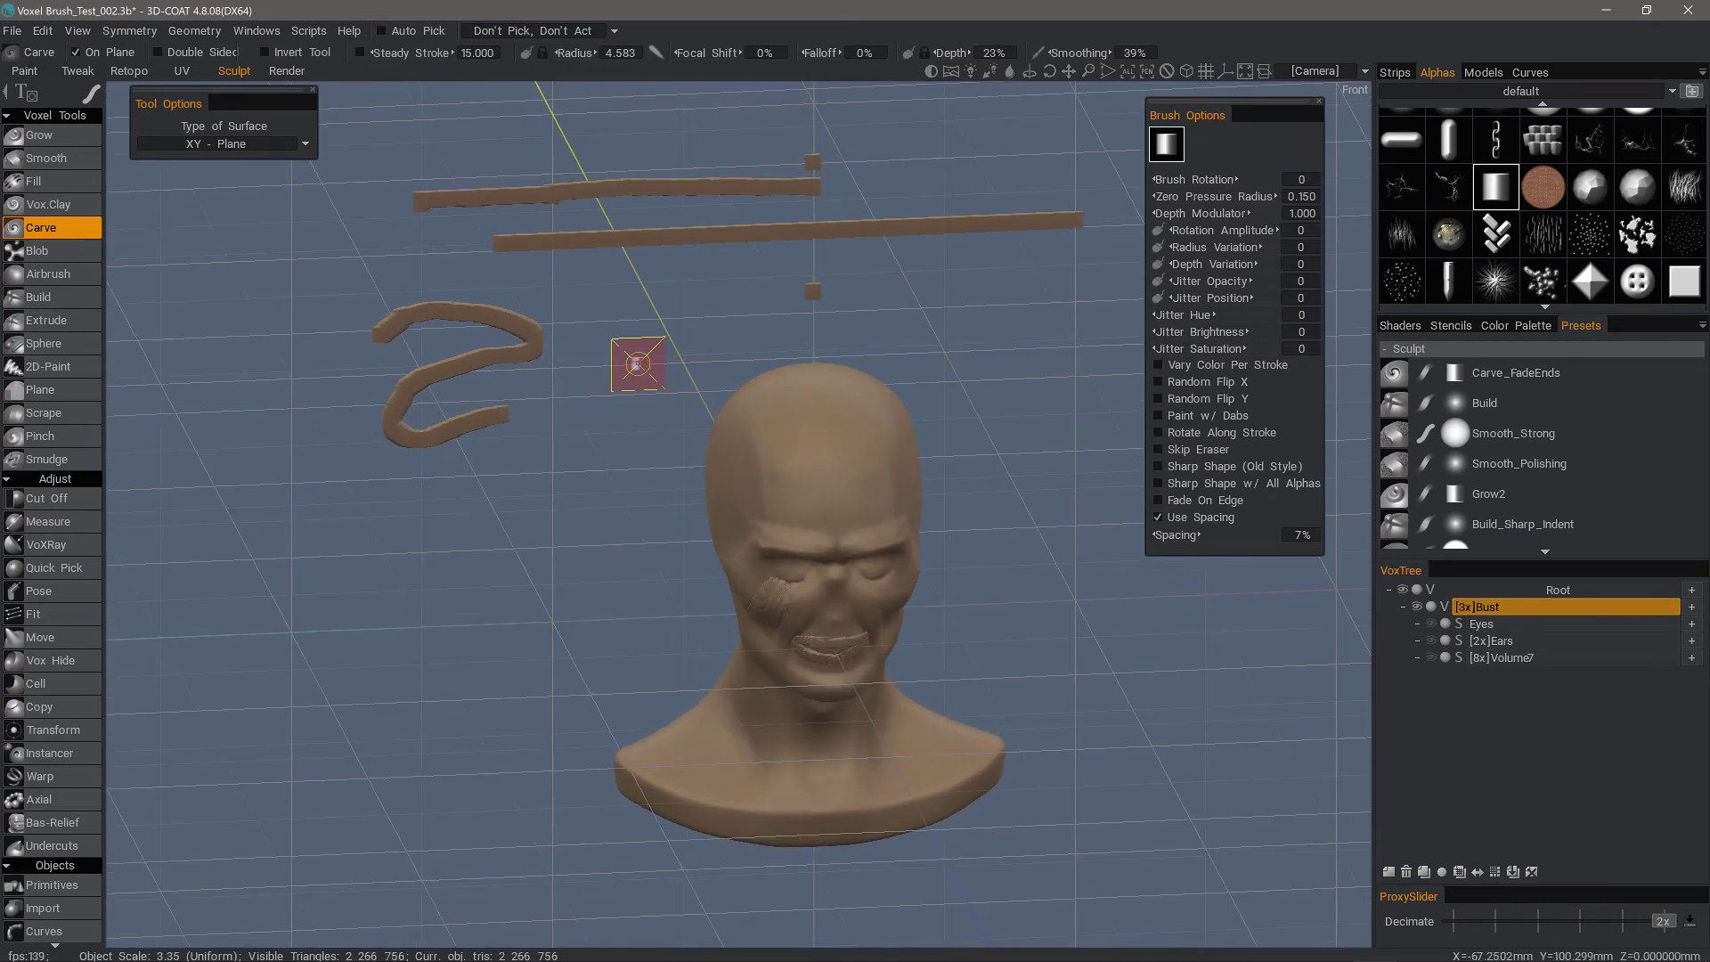
scroll(633, 418, "down", 5)
right_click_drag(715, 504, 717, 449)
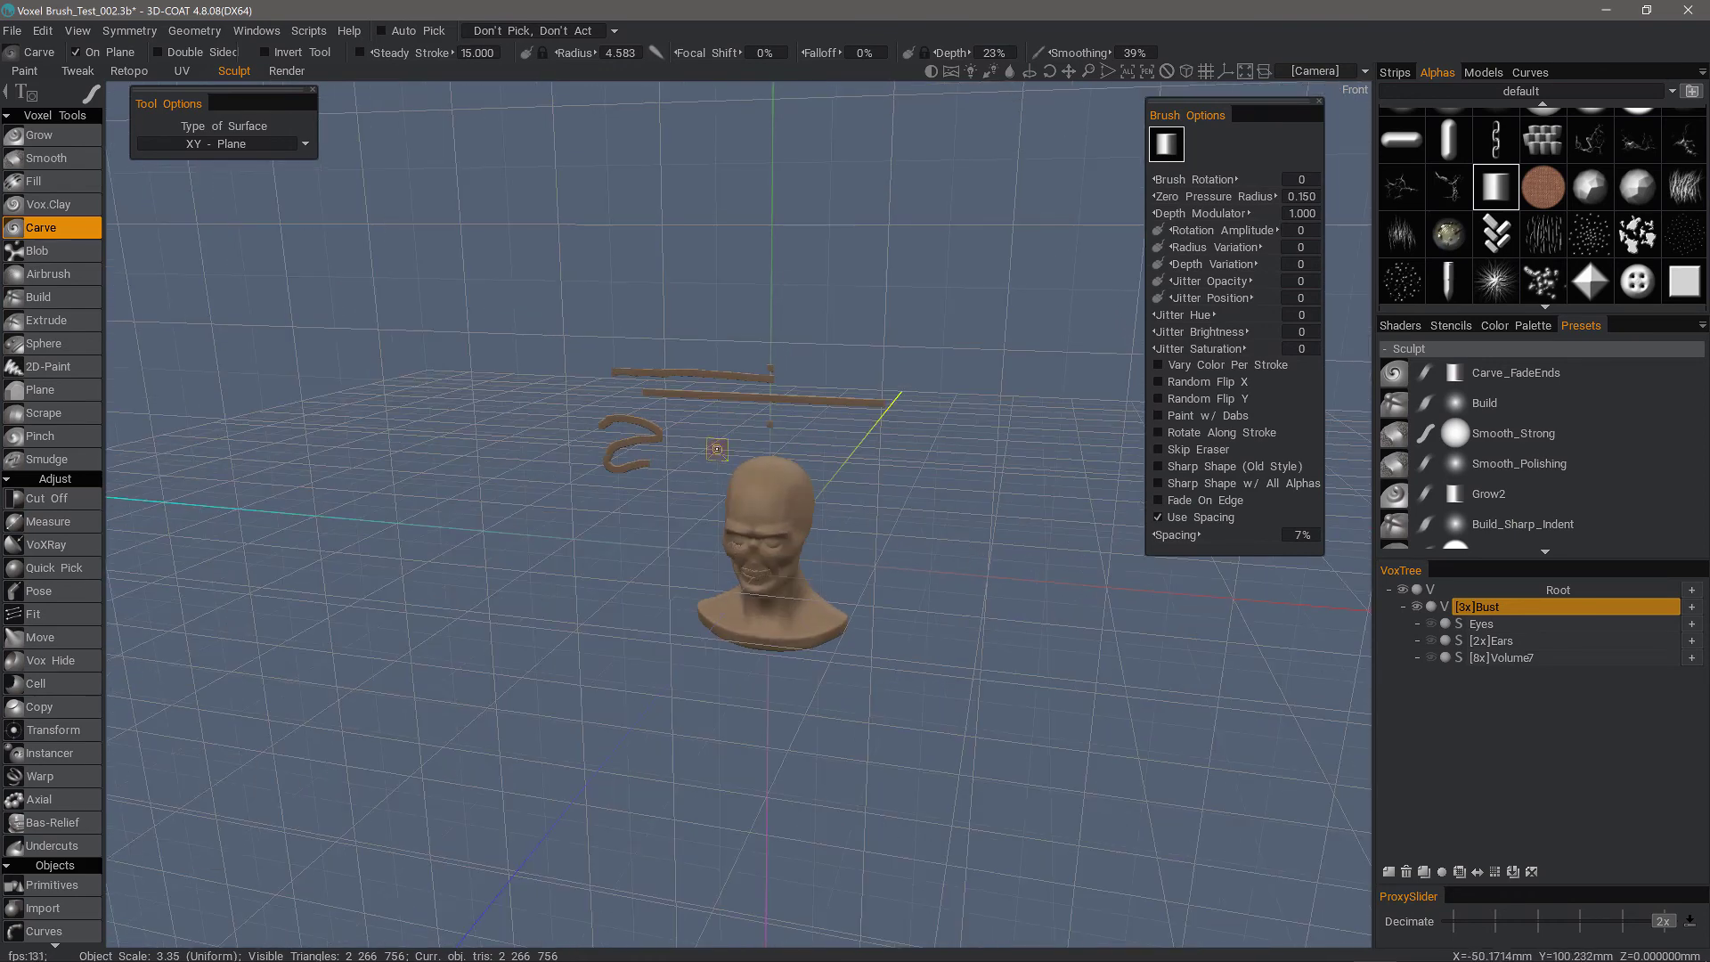
left_click(78, 32)
mouse_move(203, 372)
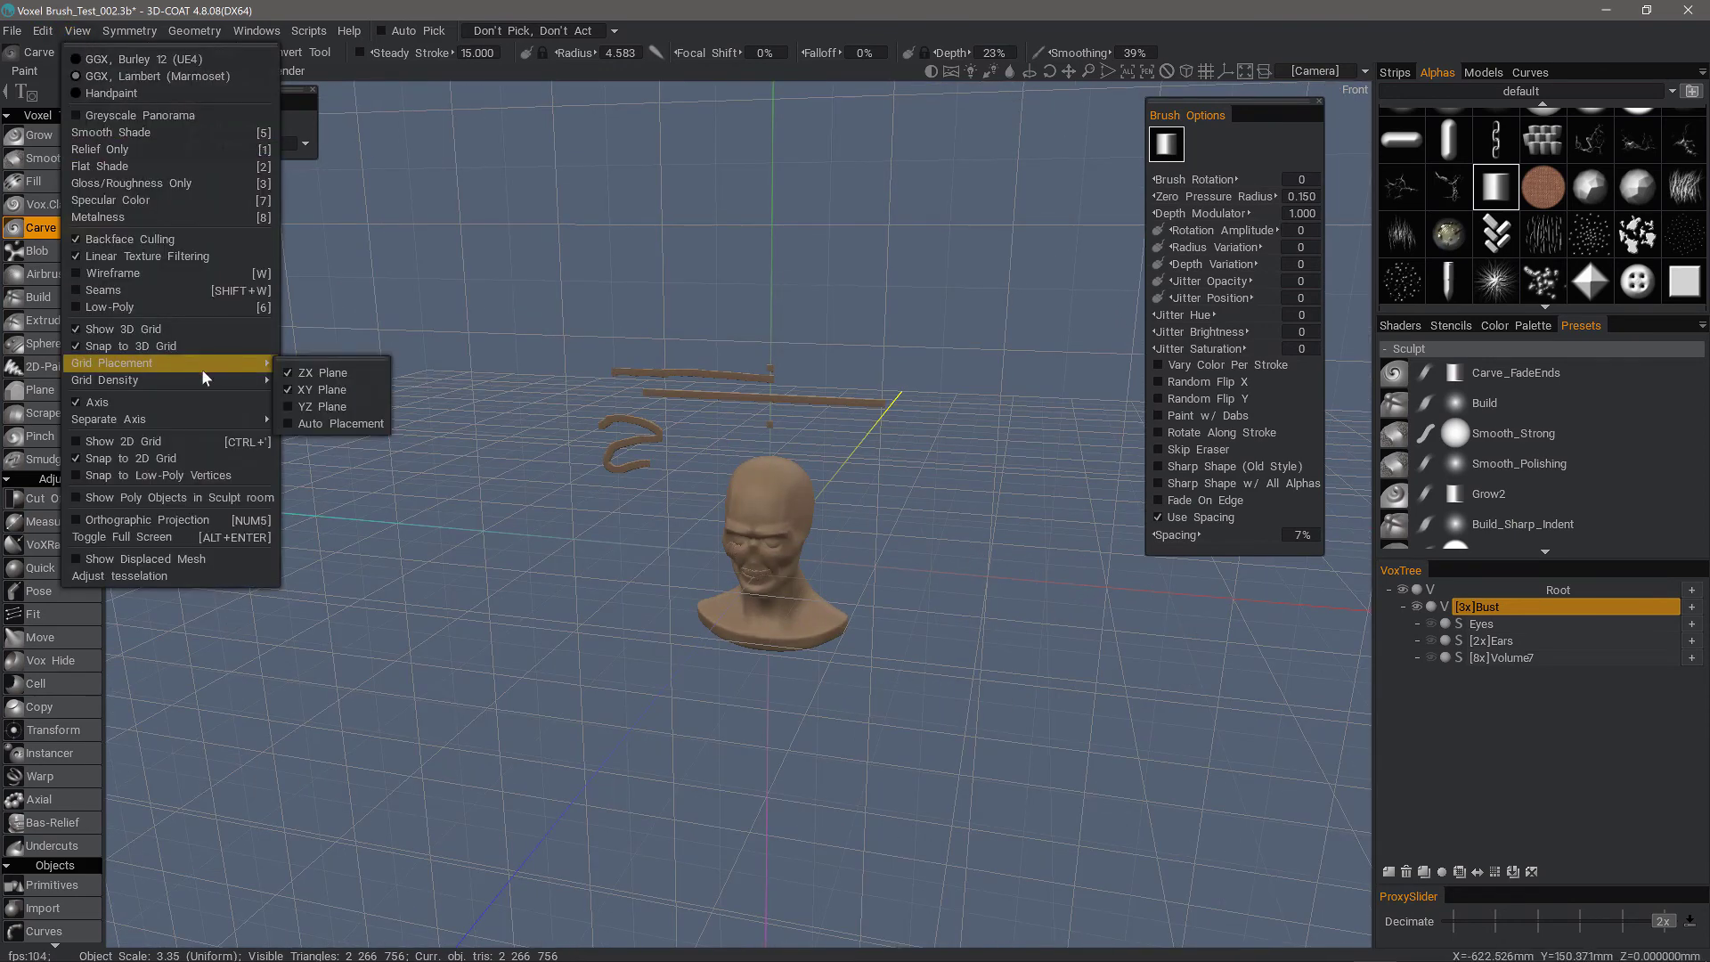
left_click(292, 389)
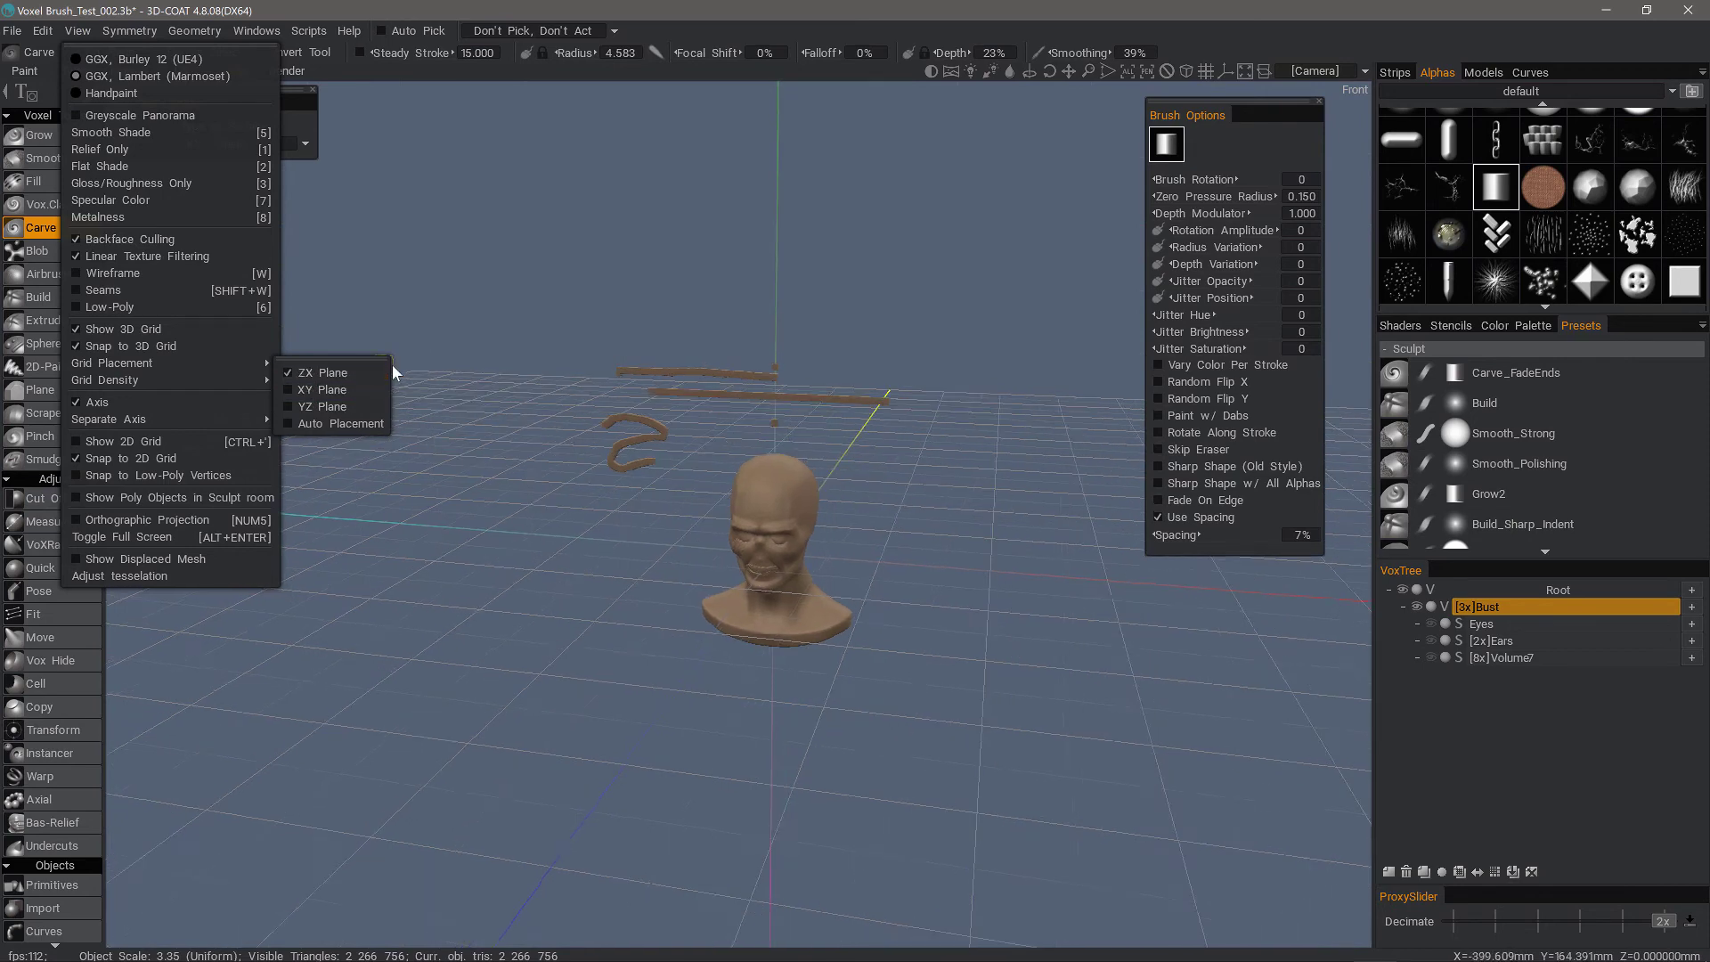
left_click(82, 32)
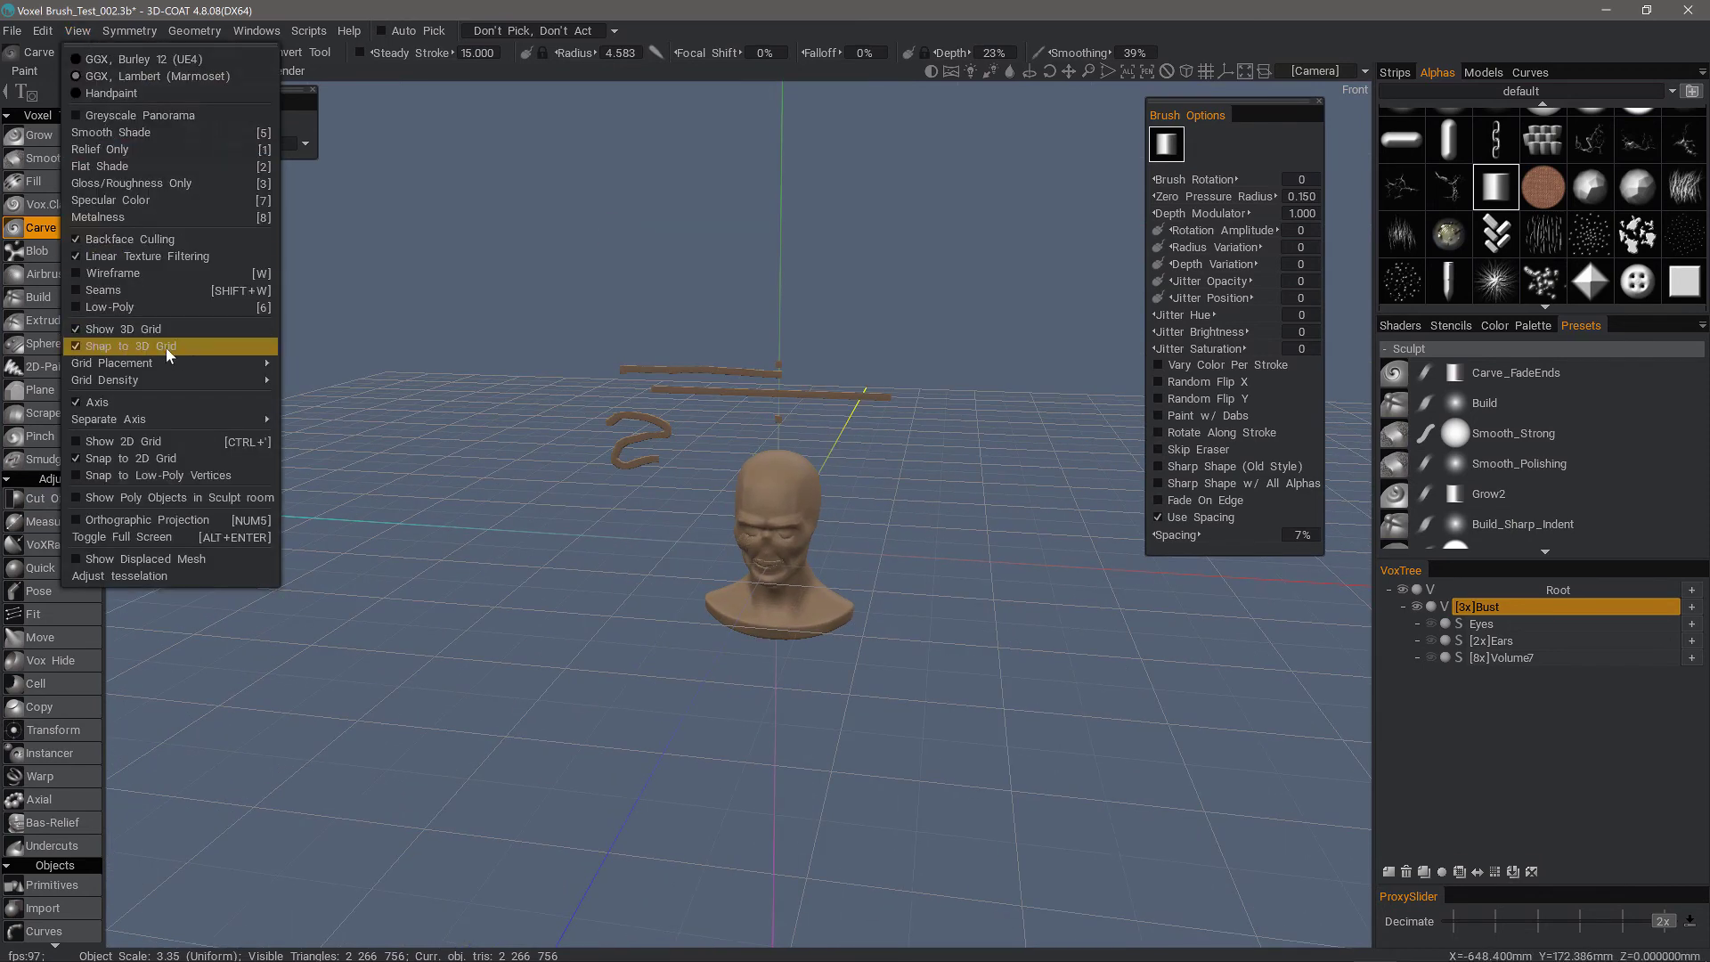
left_click_drag(414, 418, 483, 354, "alt")
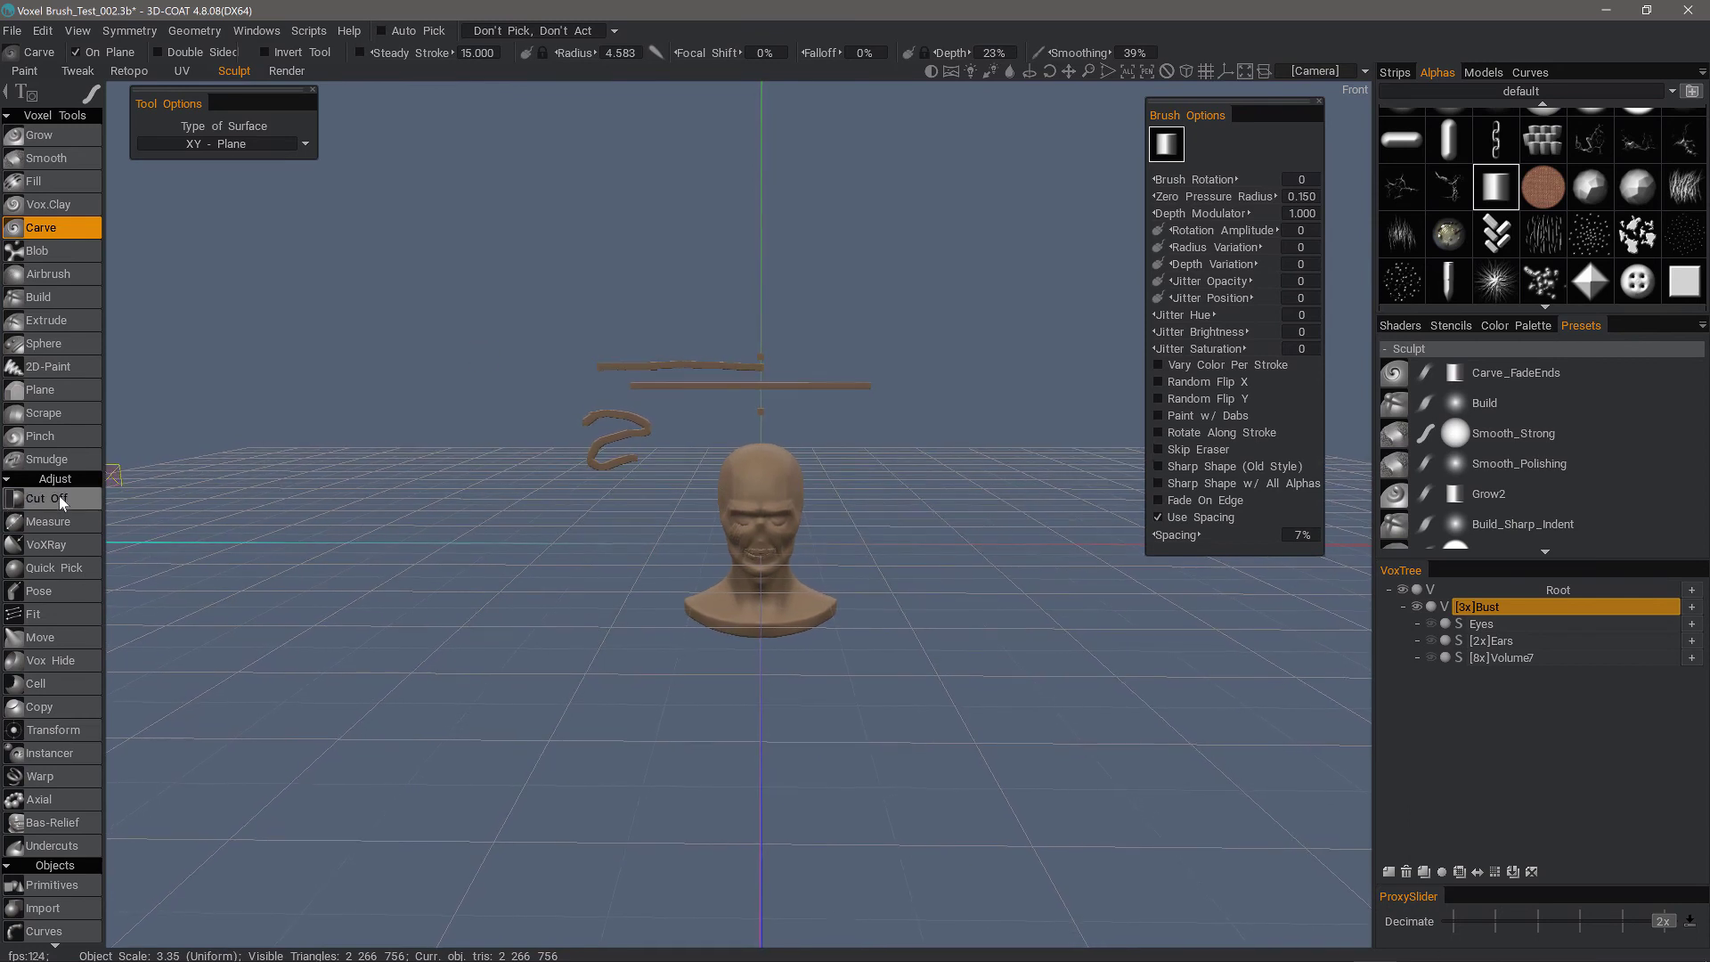
Cut off all the floating strokes around the head with a closed freeform outline, with On Plane disabled.
left_click(93, 499)
mouse_move(93, 96)
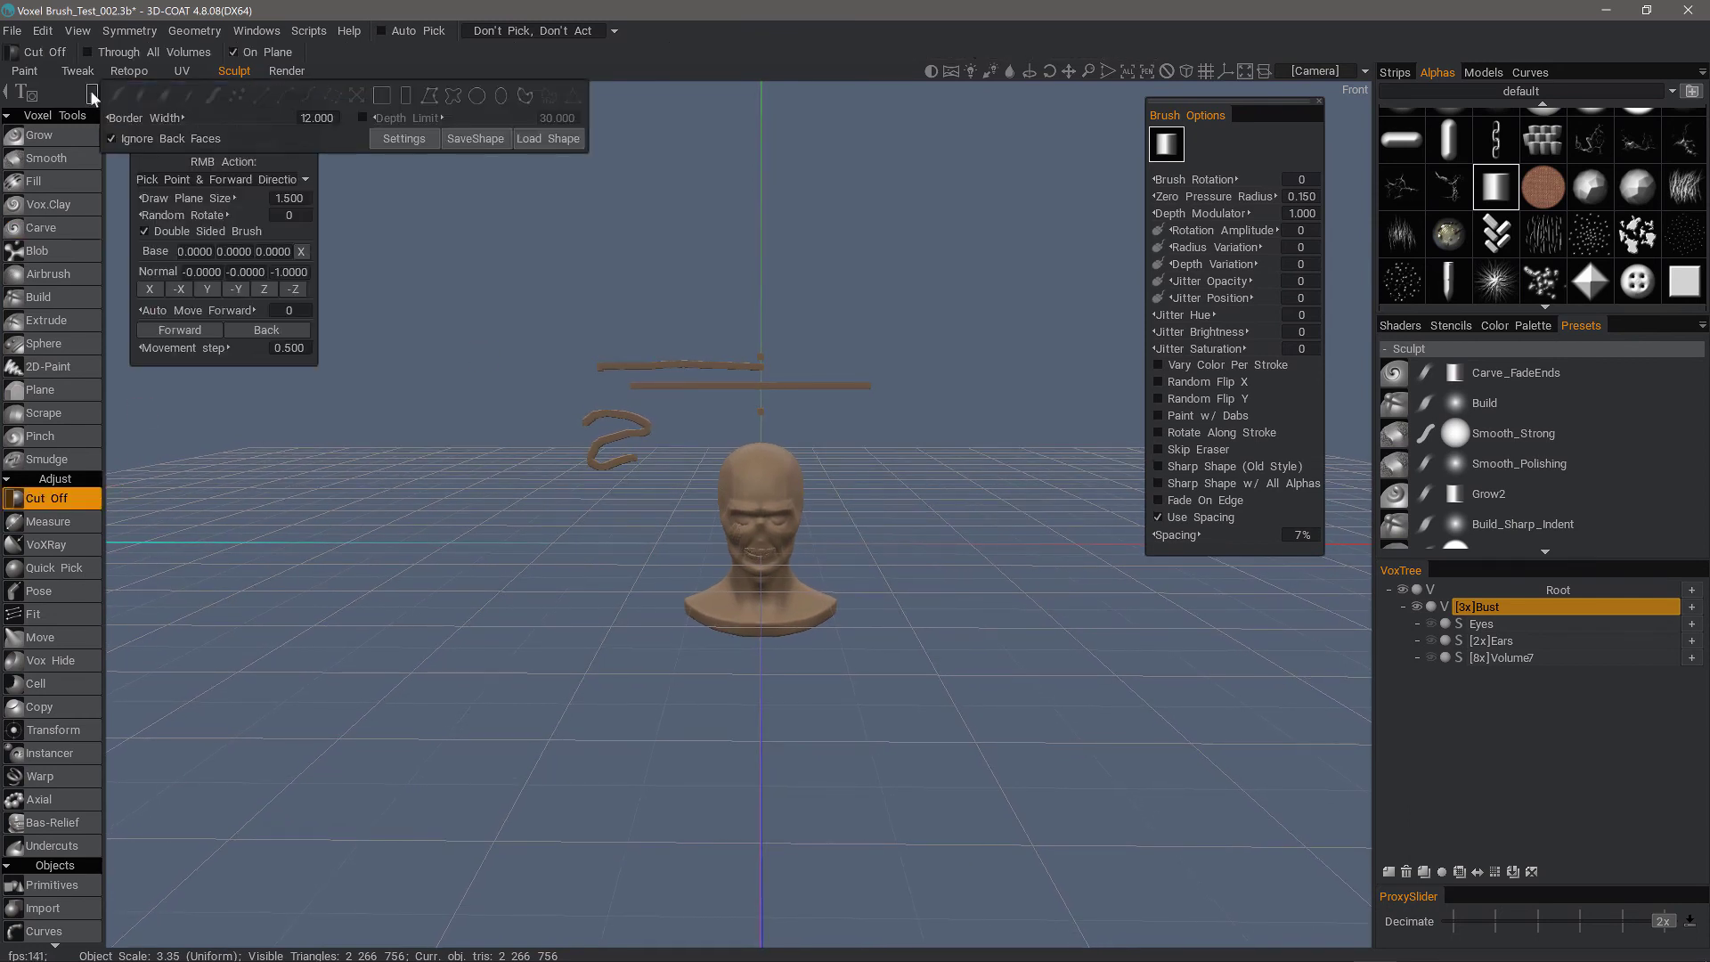
left_click(454, 96)
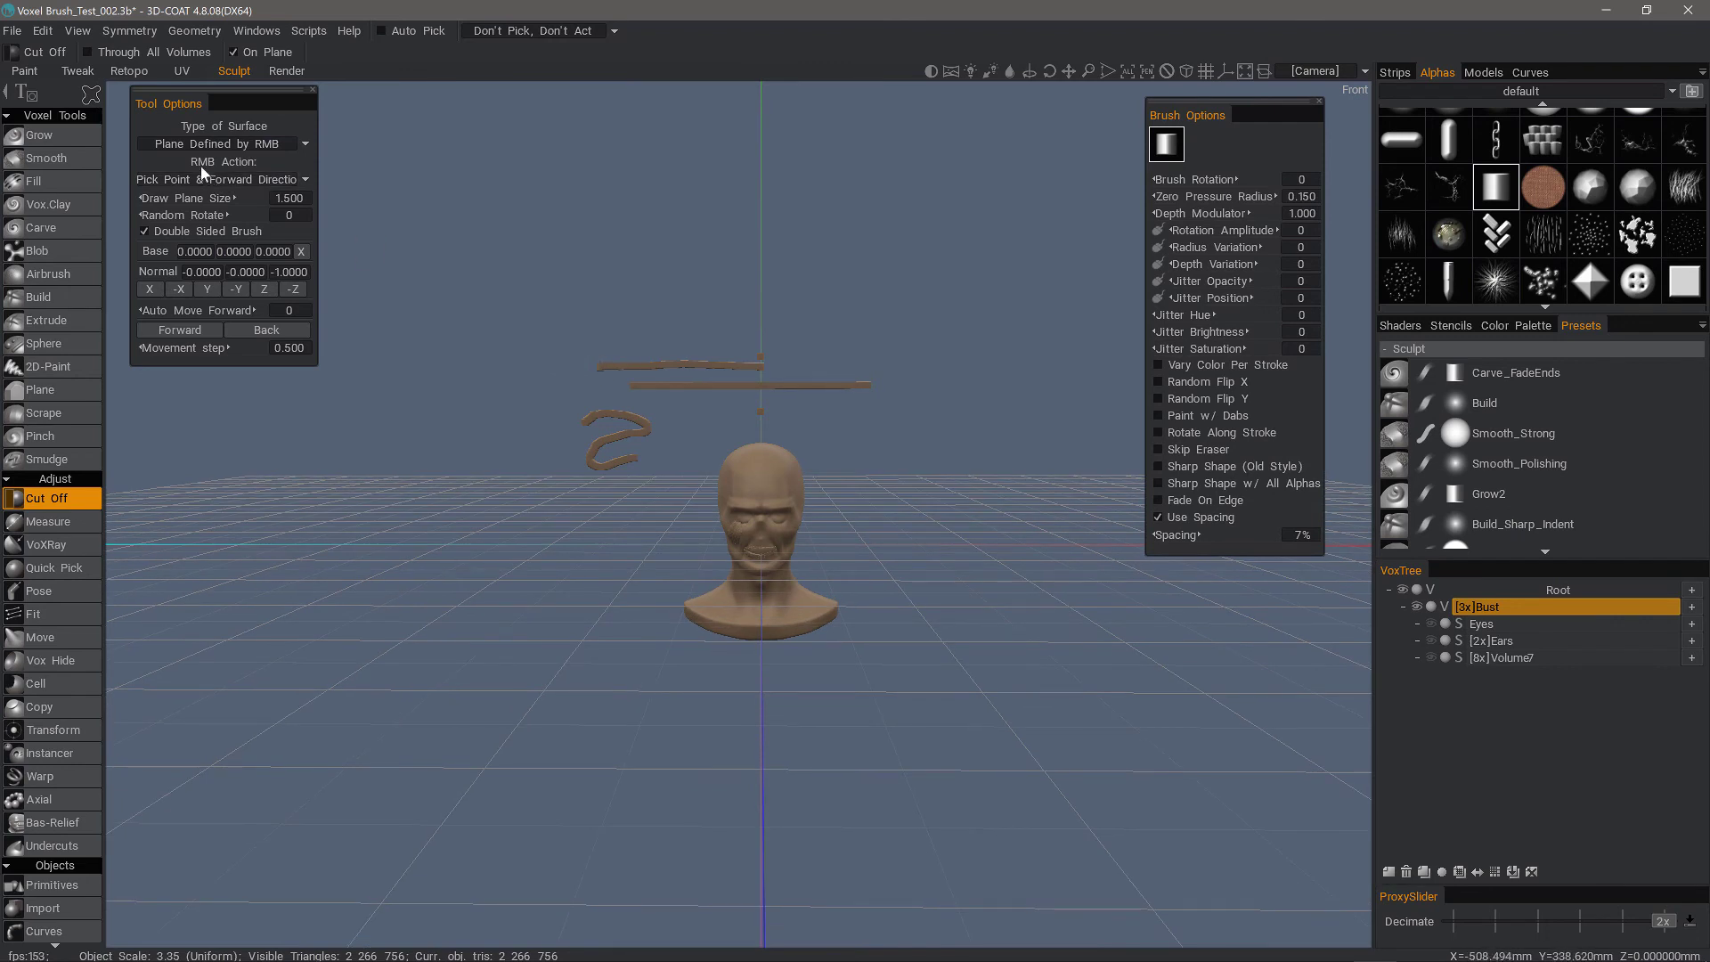
left_click(240, 53)
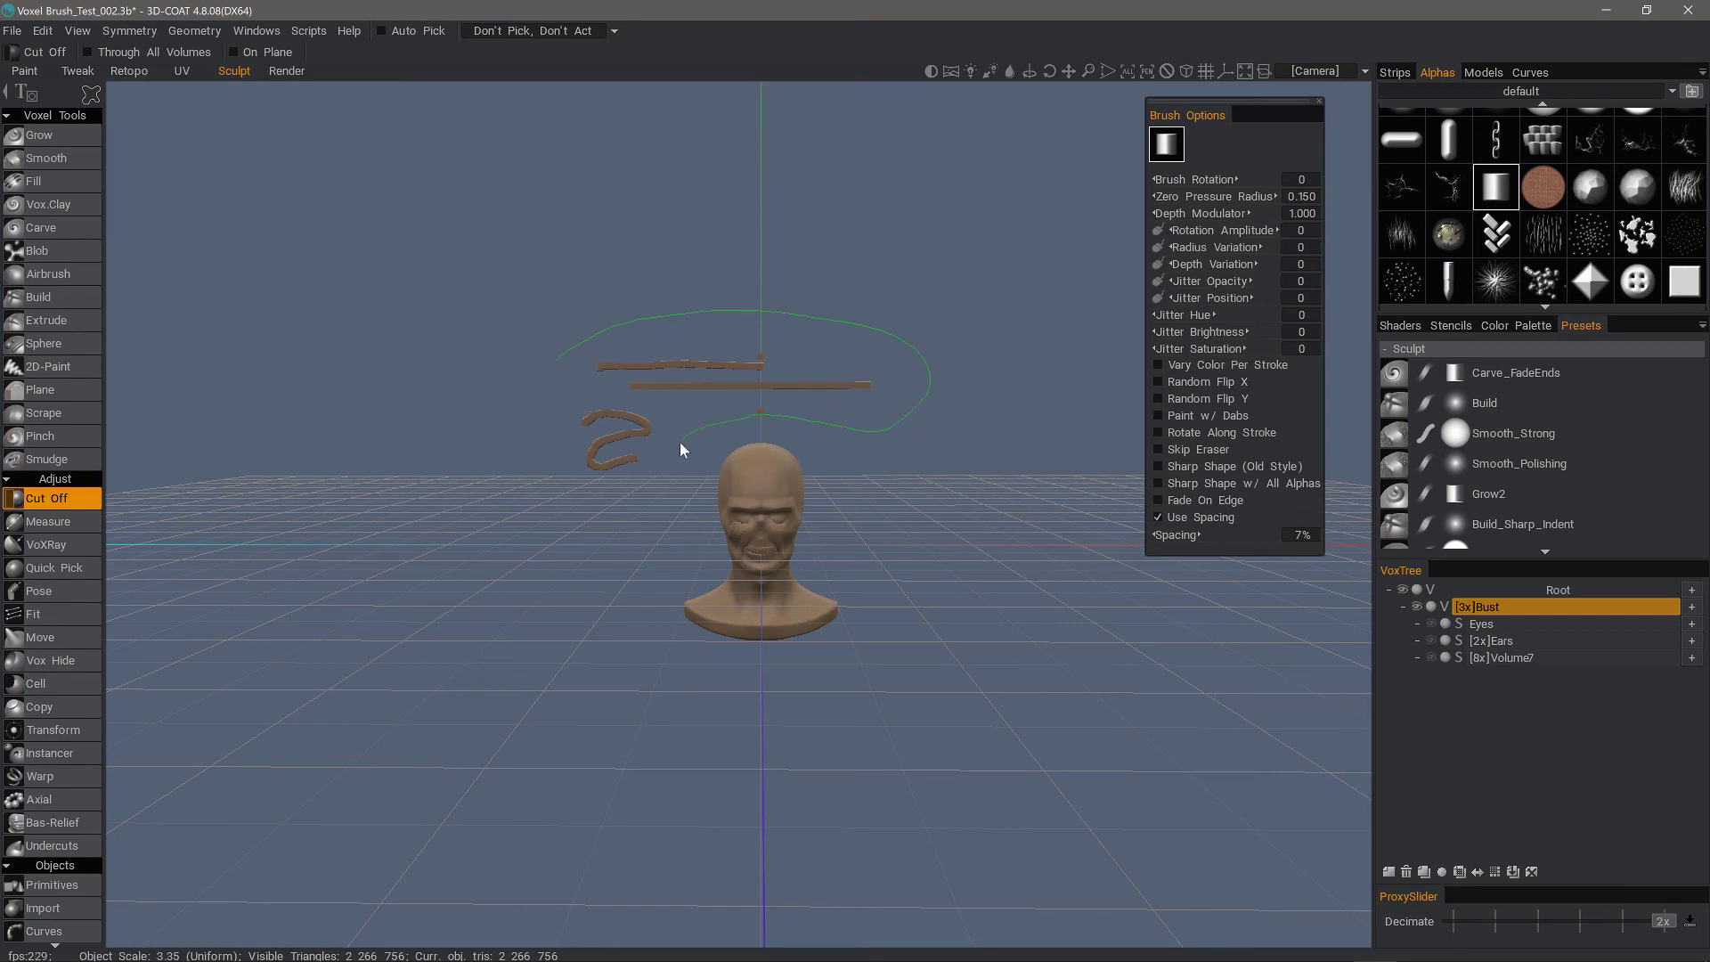
left_click_drag(621, 327, 609, 325)
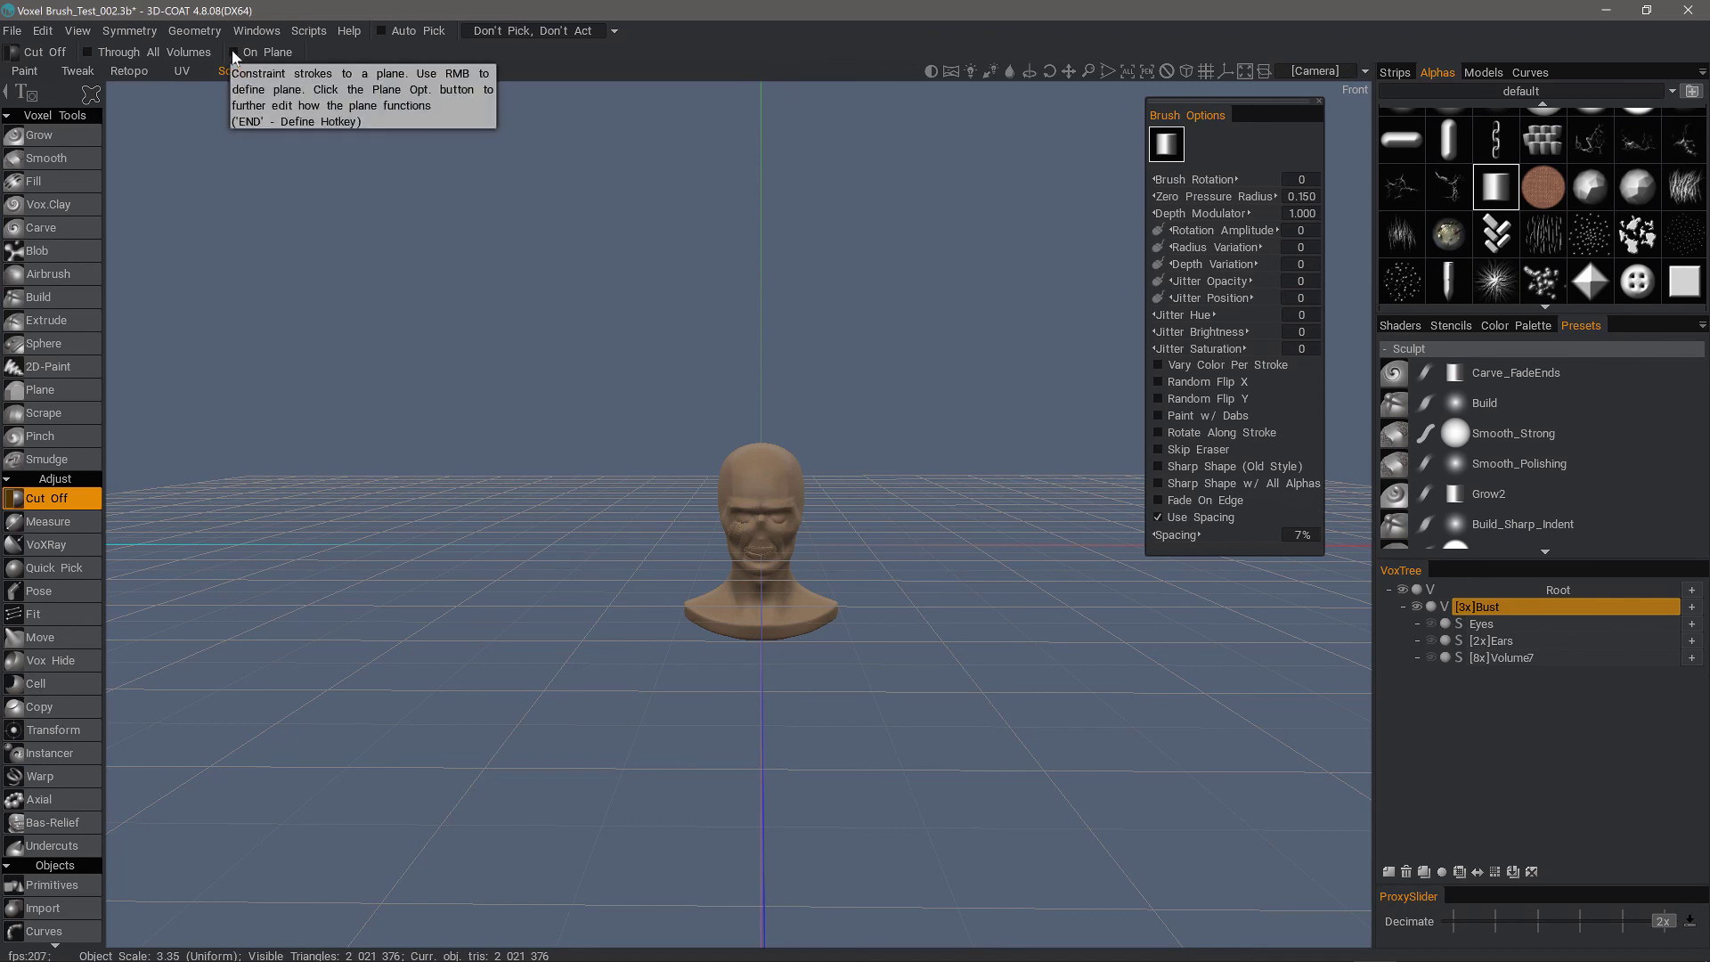
Compare the plane constraint options of the Carve, Plane and 2D-Paint tools, ending with 2D-Paint active.
left_click(67, 203)
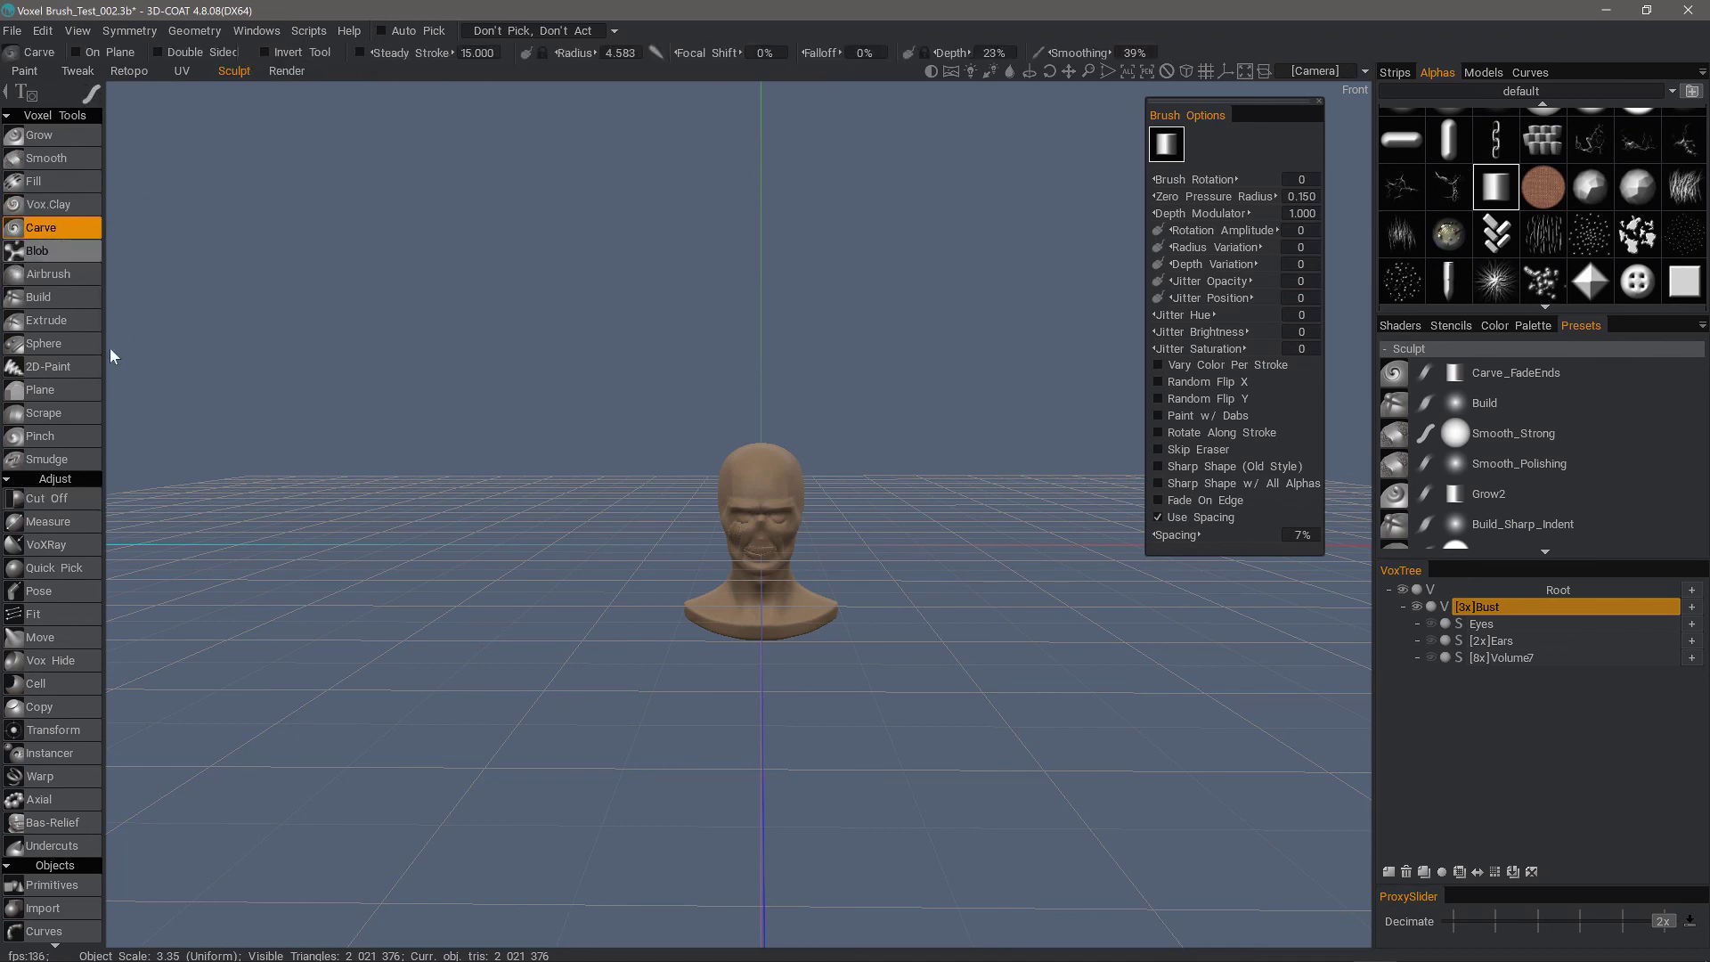
left_click(71, 391)
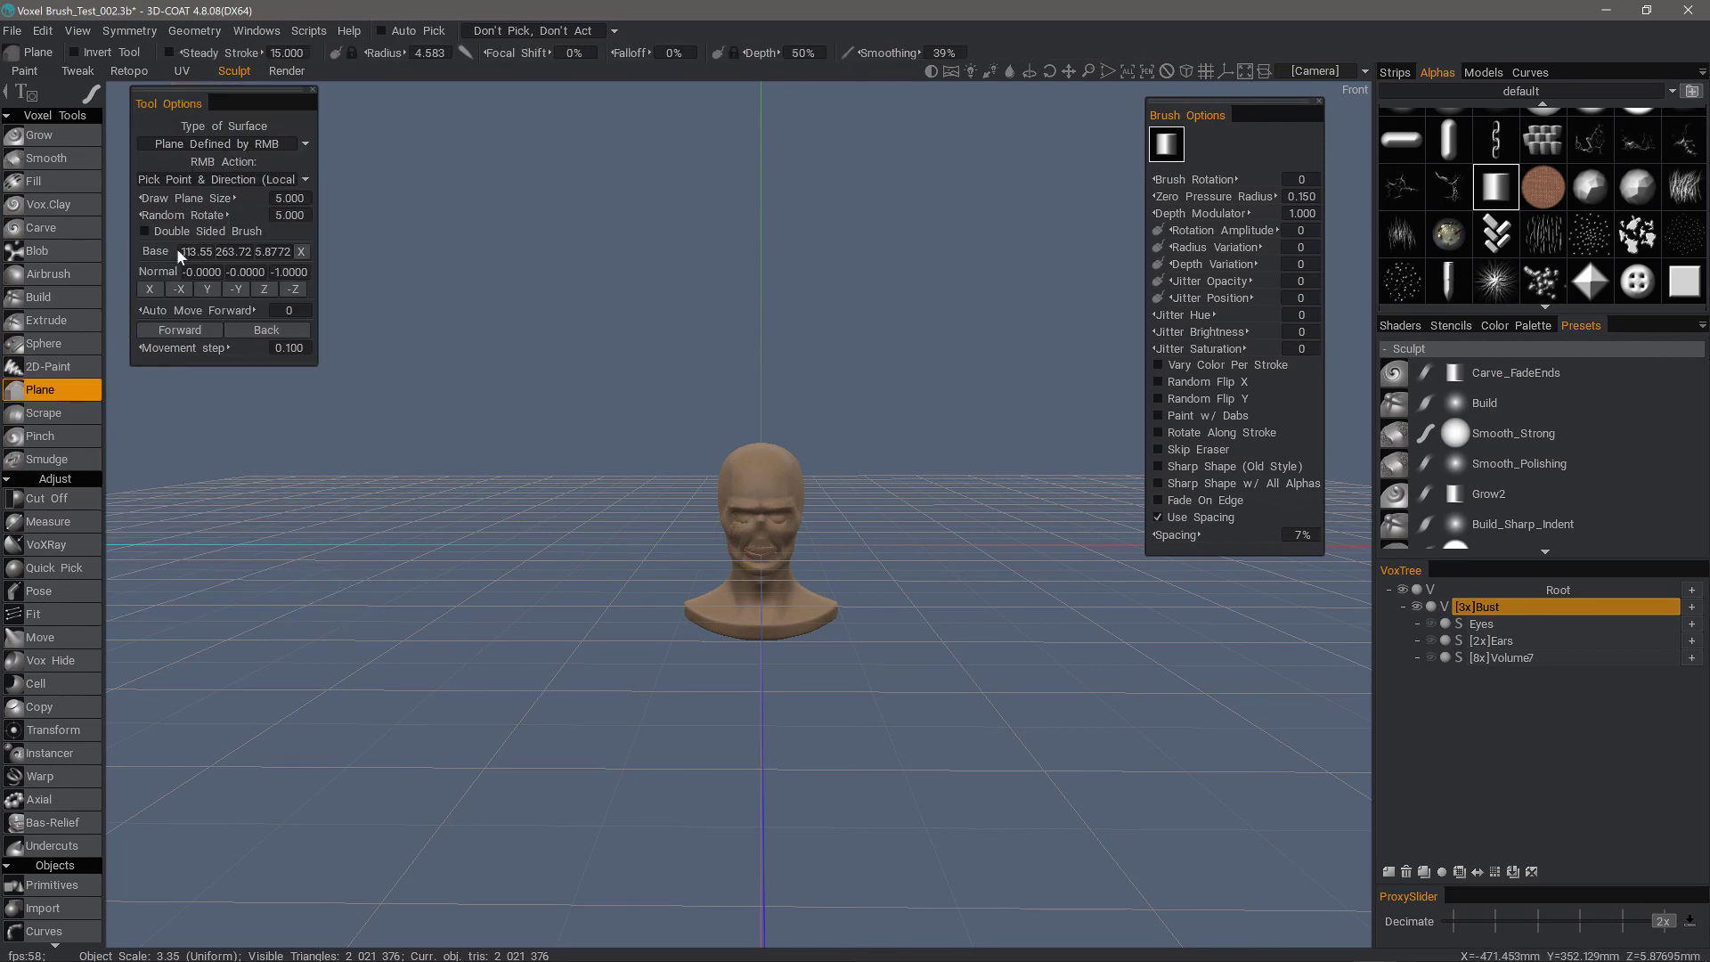
left_click(75, 366)
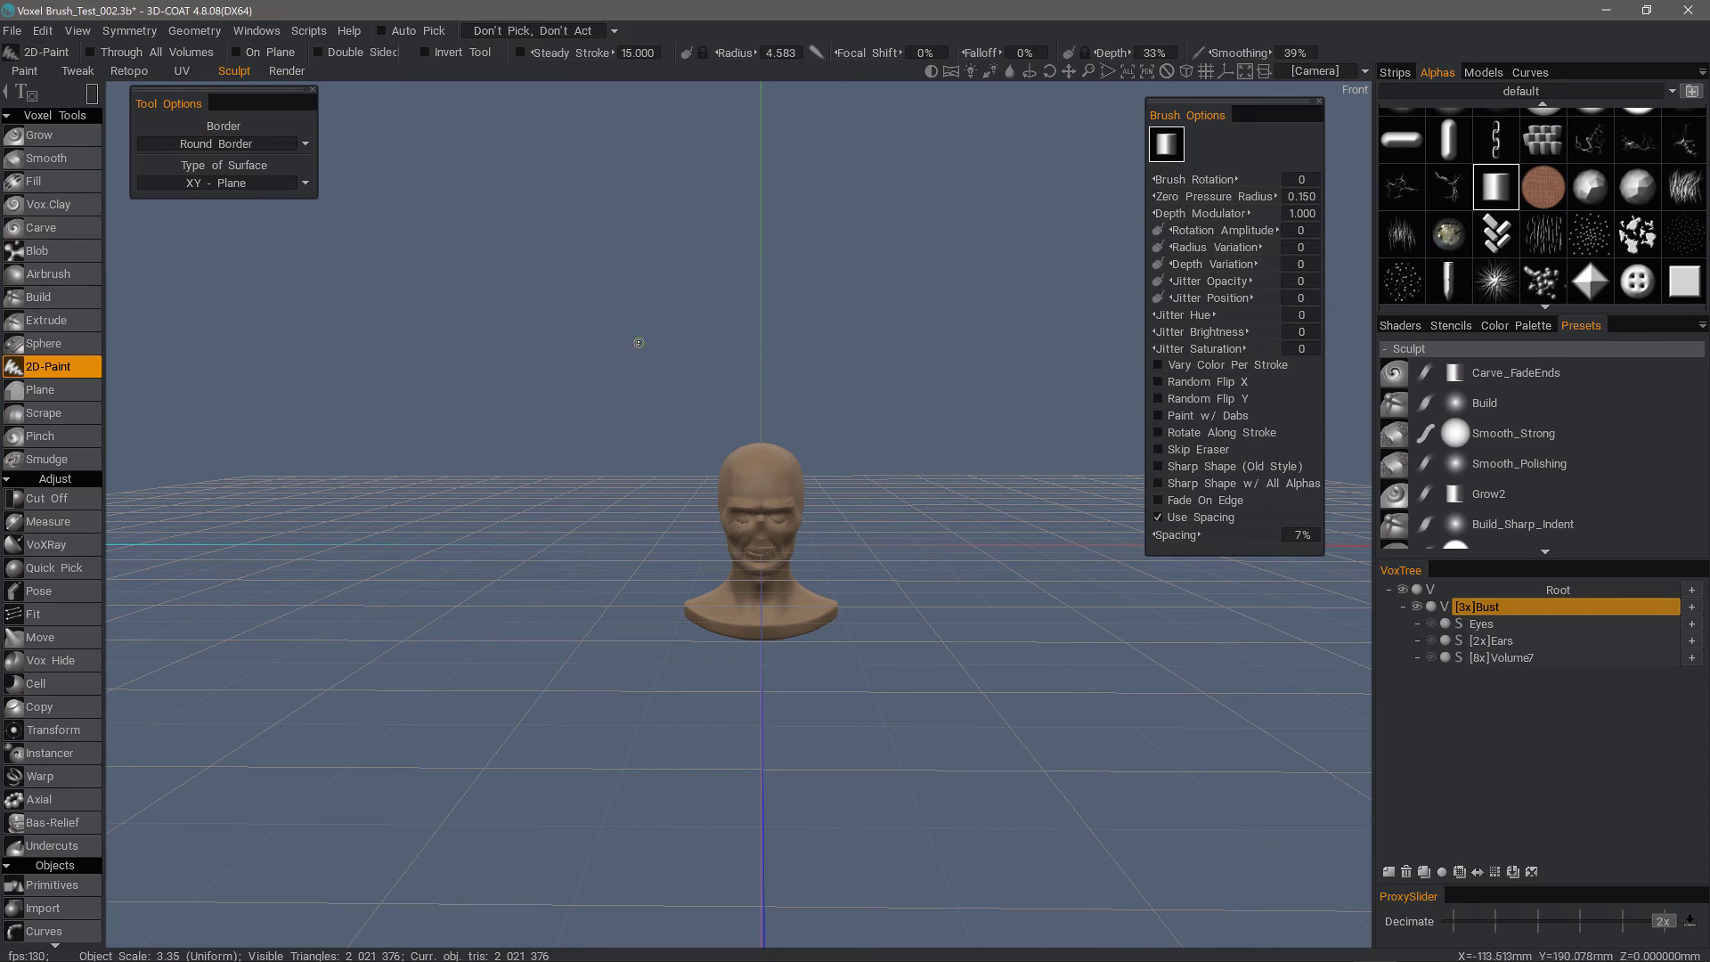
right_click_drag(594, 457, 621, 508)
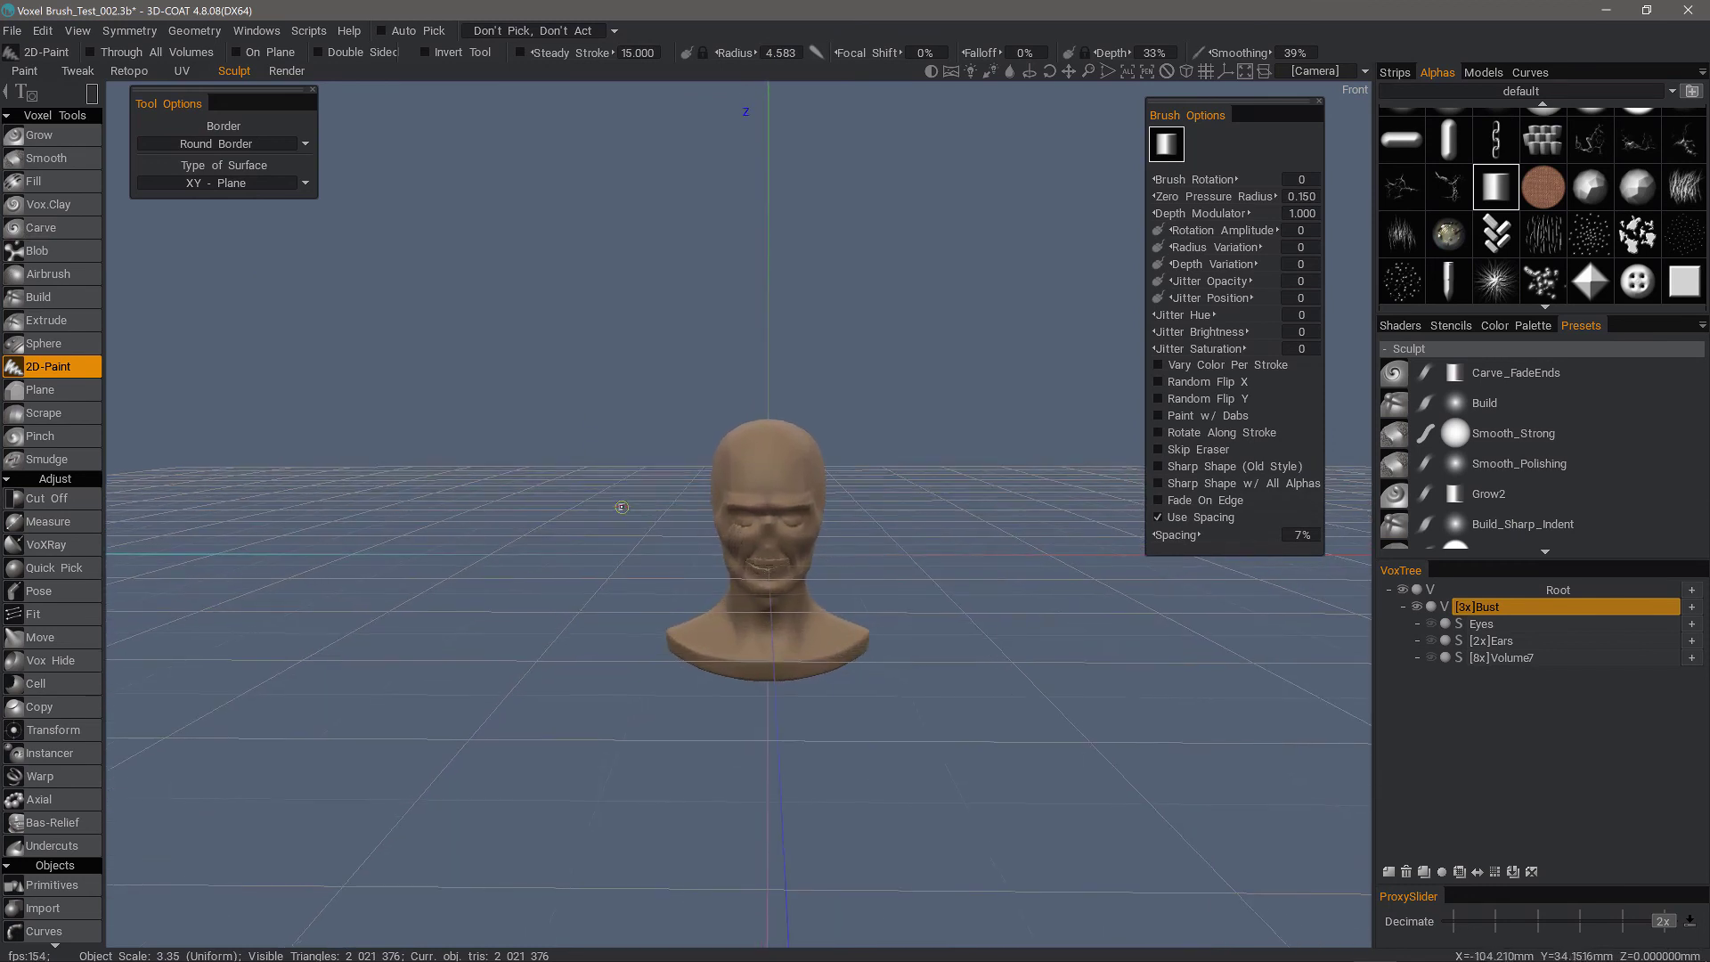
left_click_drag(625, 540, 641, 546)
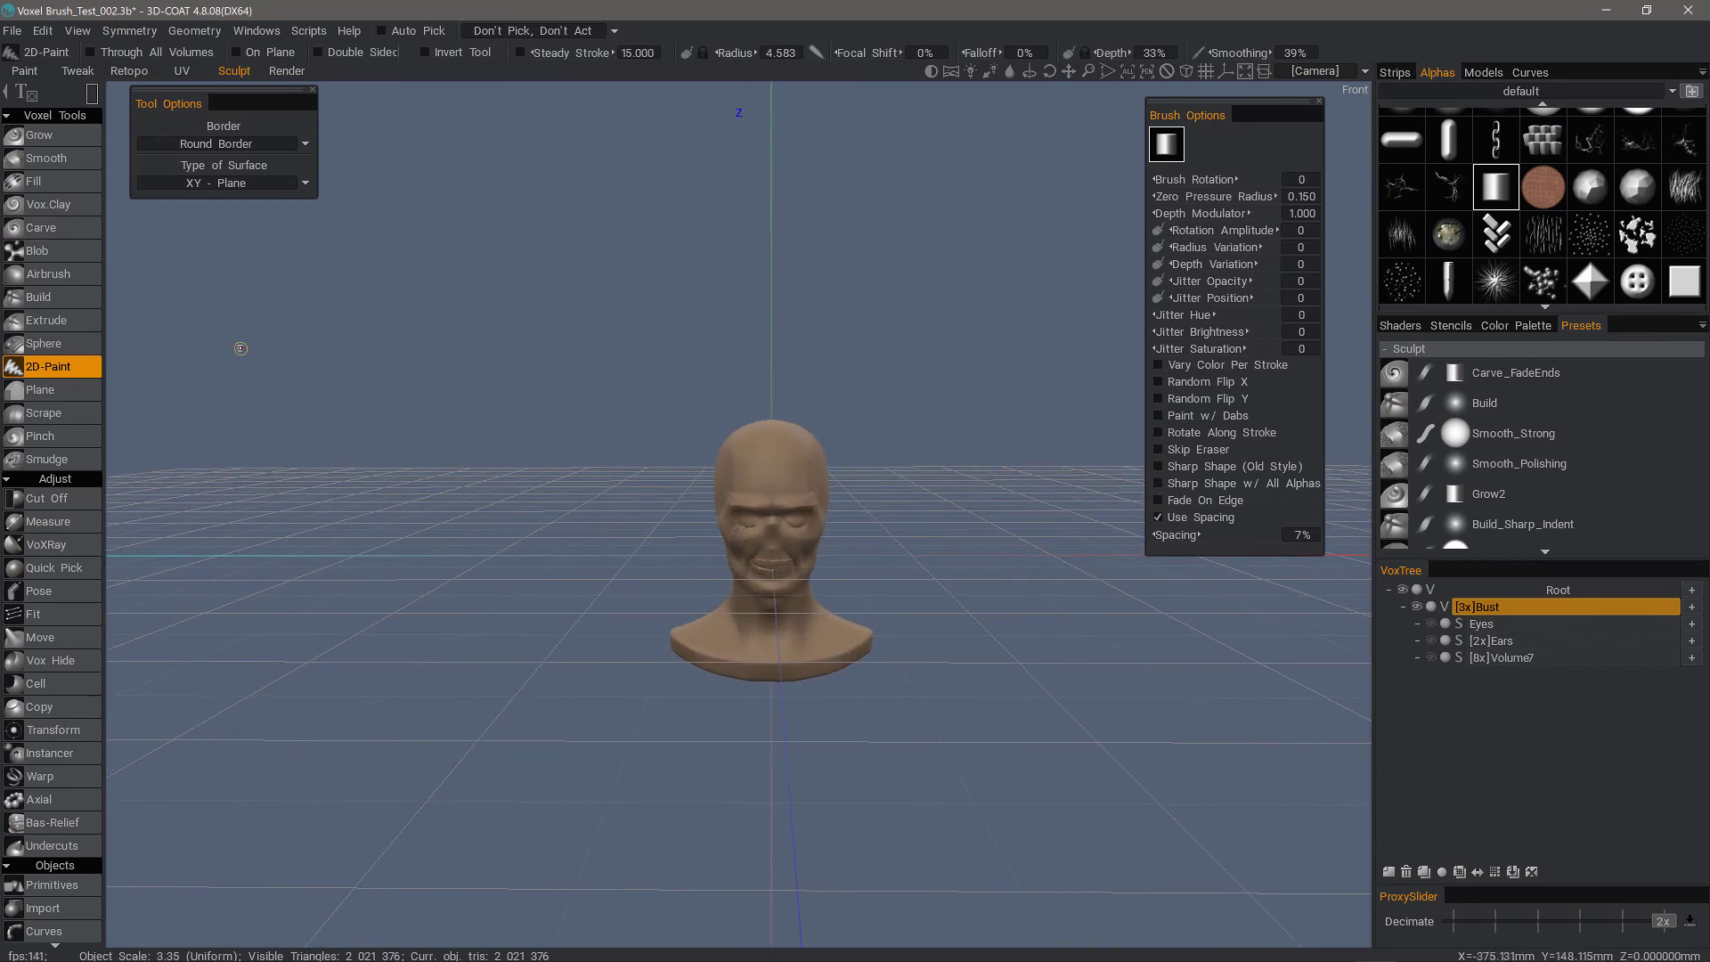